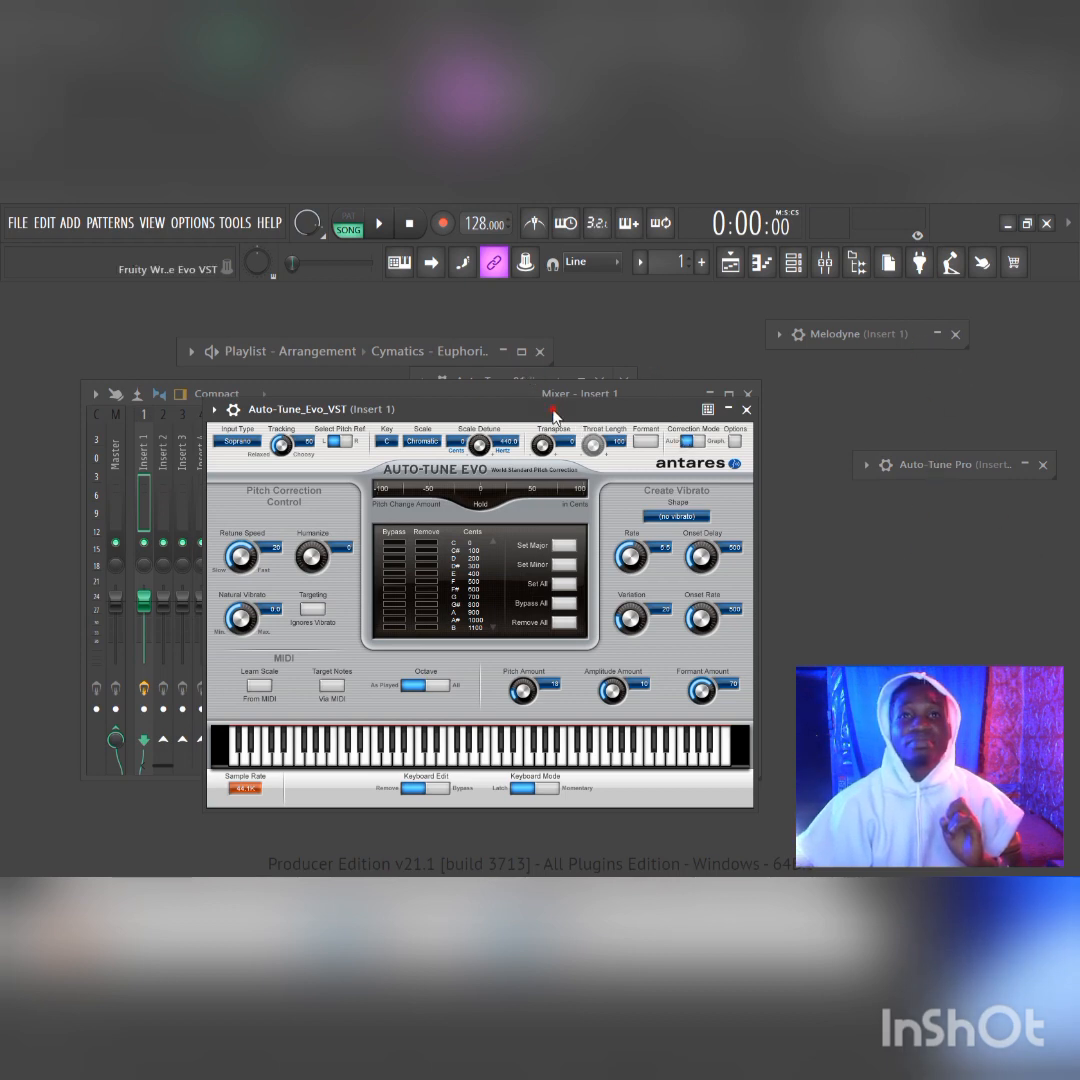
# Move the Auto-Tune Evo window aside and examine the Auto-Tune_81 interface from Insert 1, collapsing it when finished.
pyautogui.moveTo(554, 411); pyautogui.dragTo(546, 576)
pyautogui.click(597, 516)
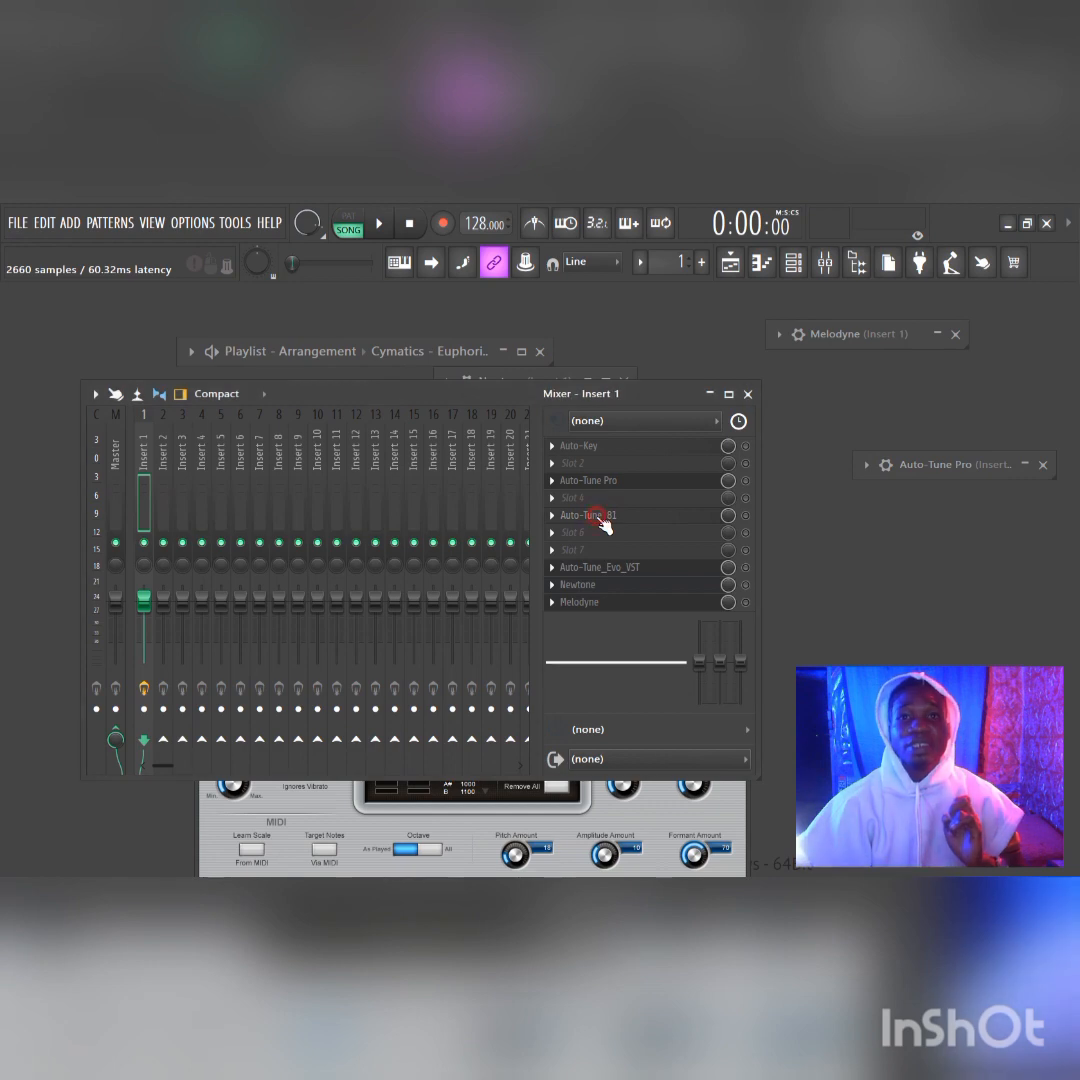
pyautogui.click(605, 527)
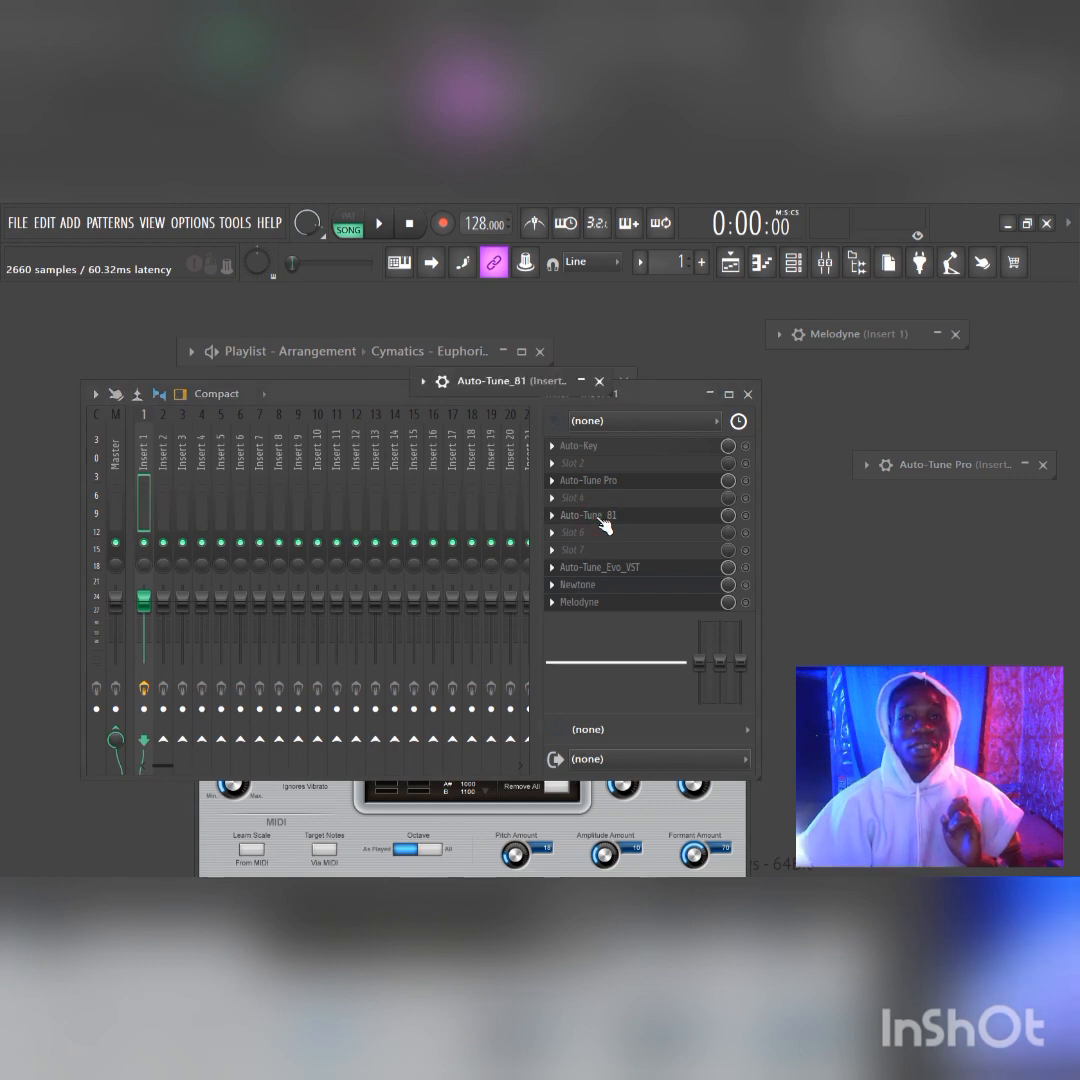
pyautogui.click(582, 382)
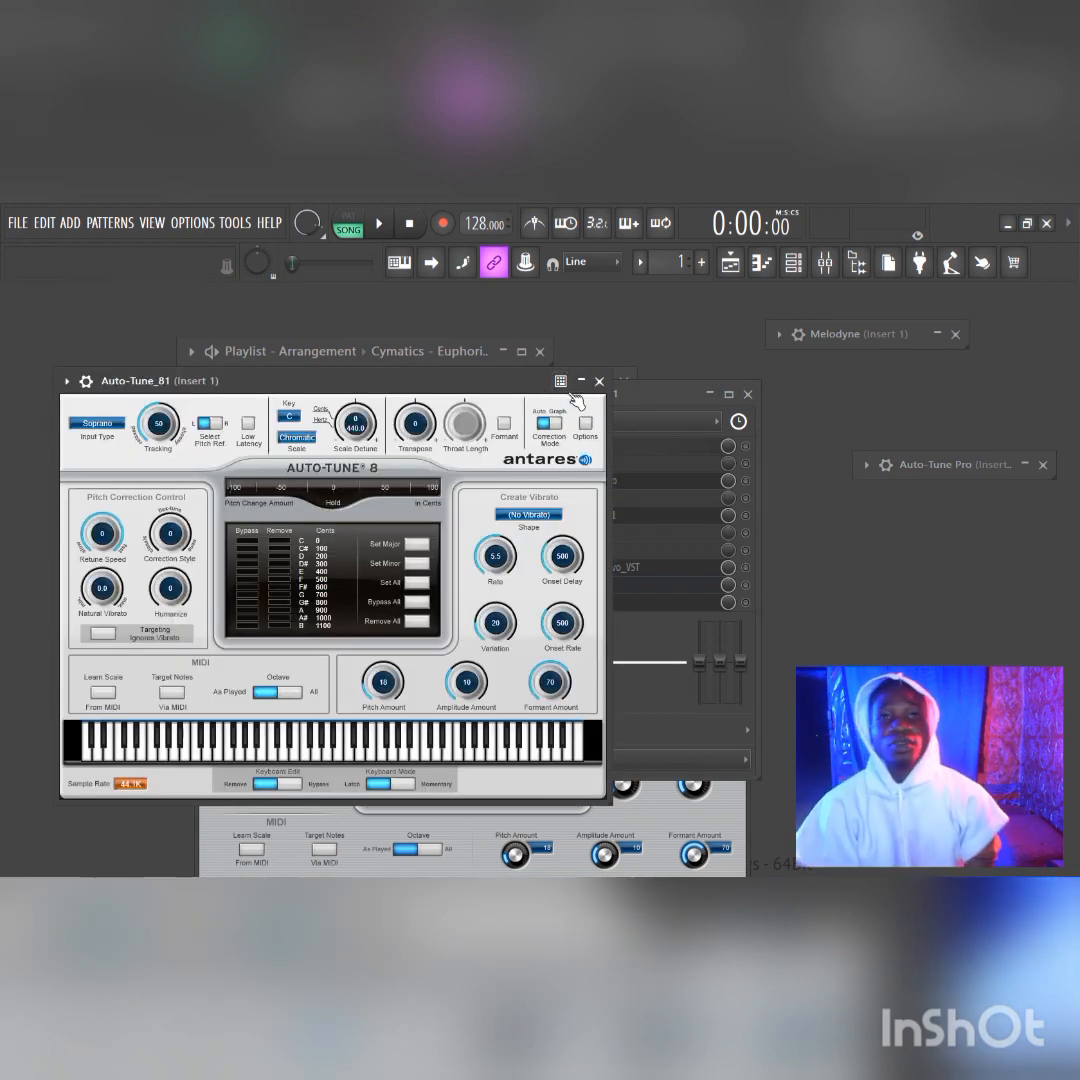
pyautogui.click(582, 382)
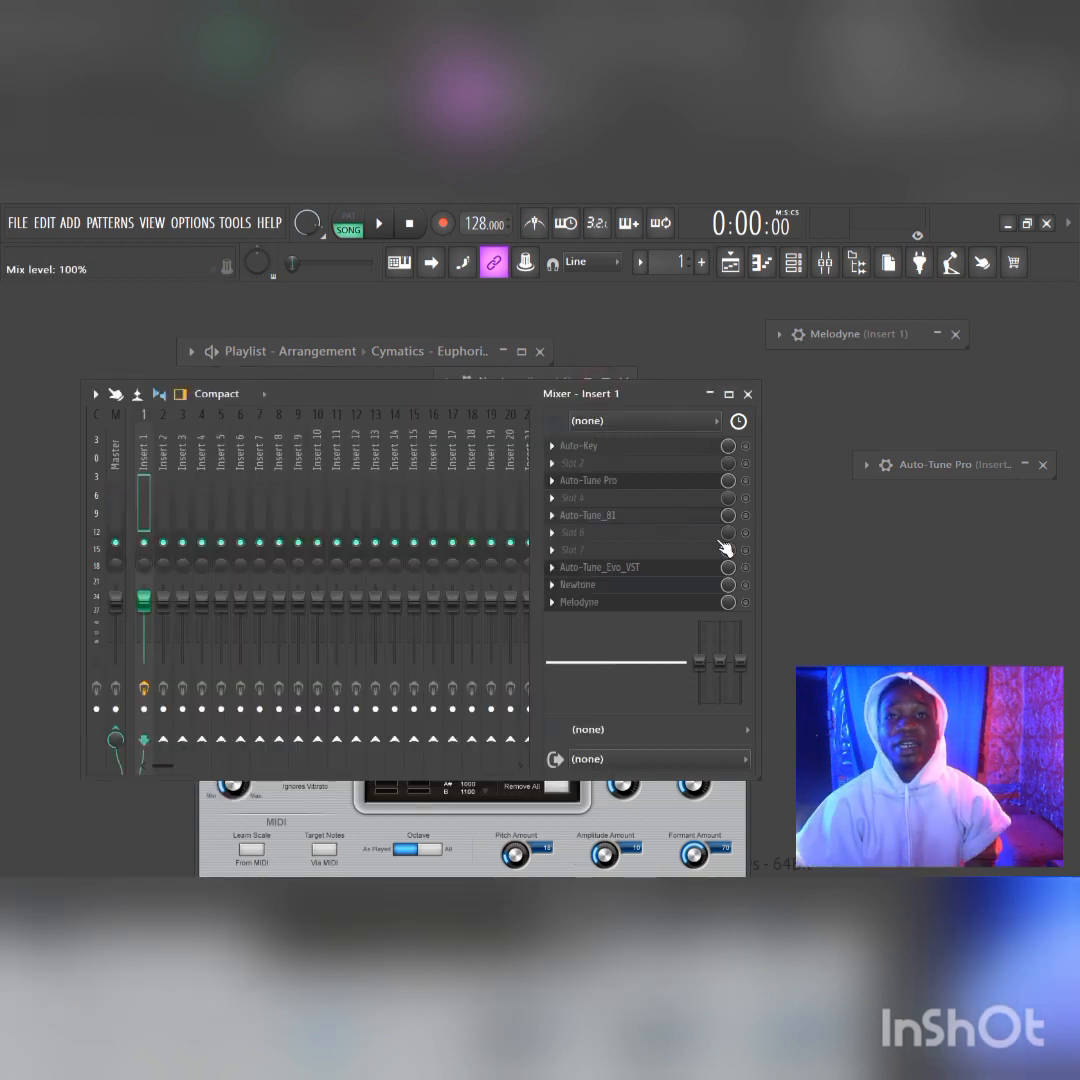
# Expand the Auto-Tune Pro window from Insert 1, examine its controls, and close it.
pyautogui.click(658, 484)
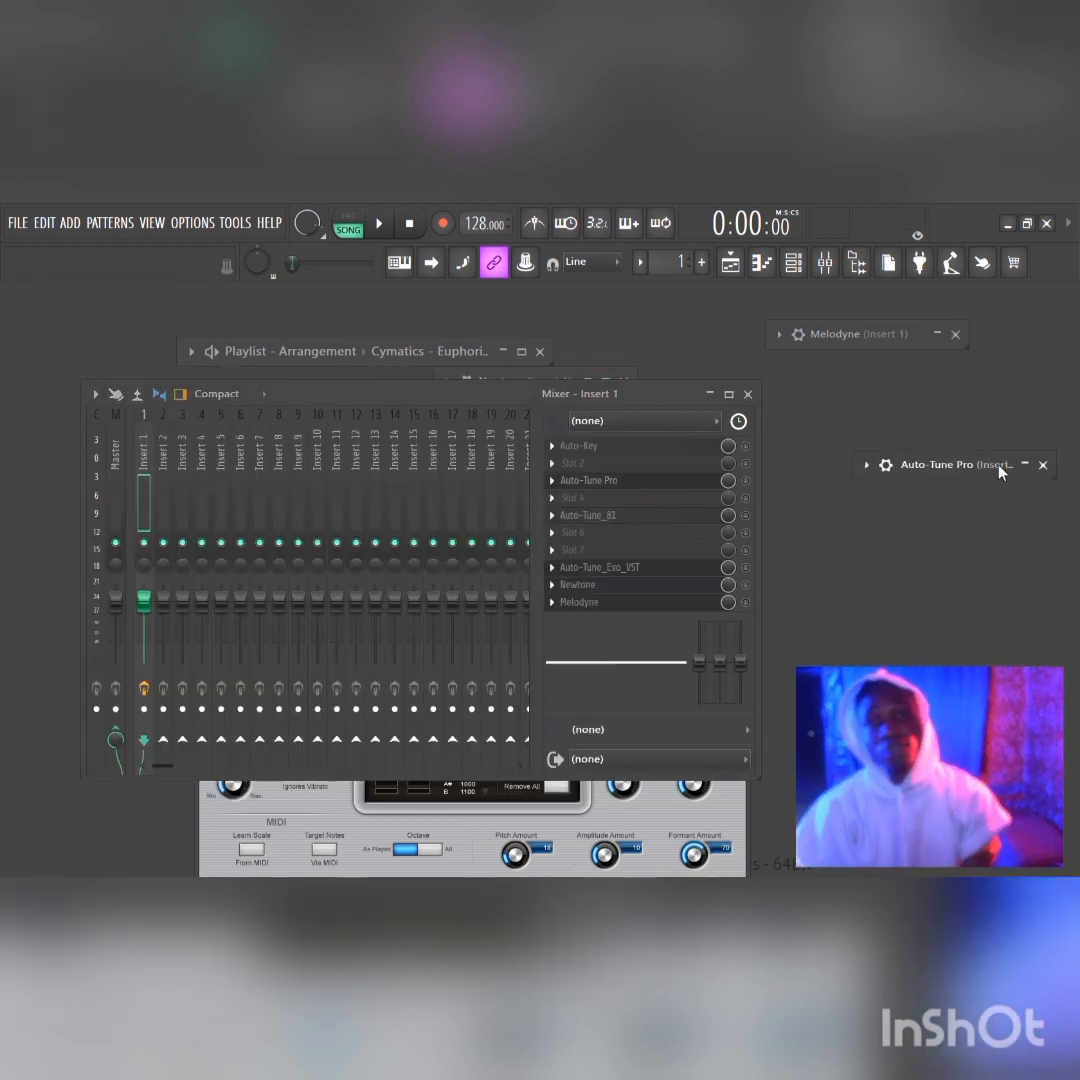
pyautogui.click(1024, 466)
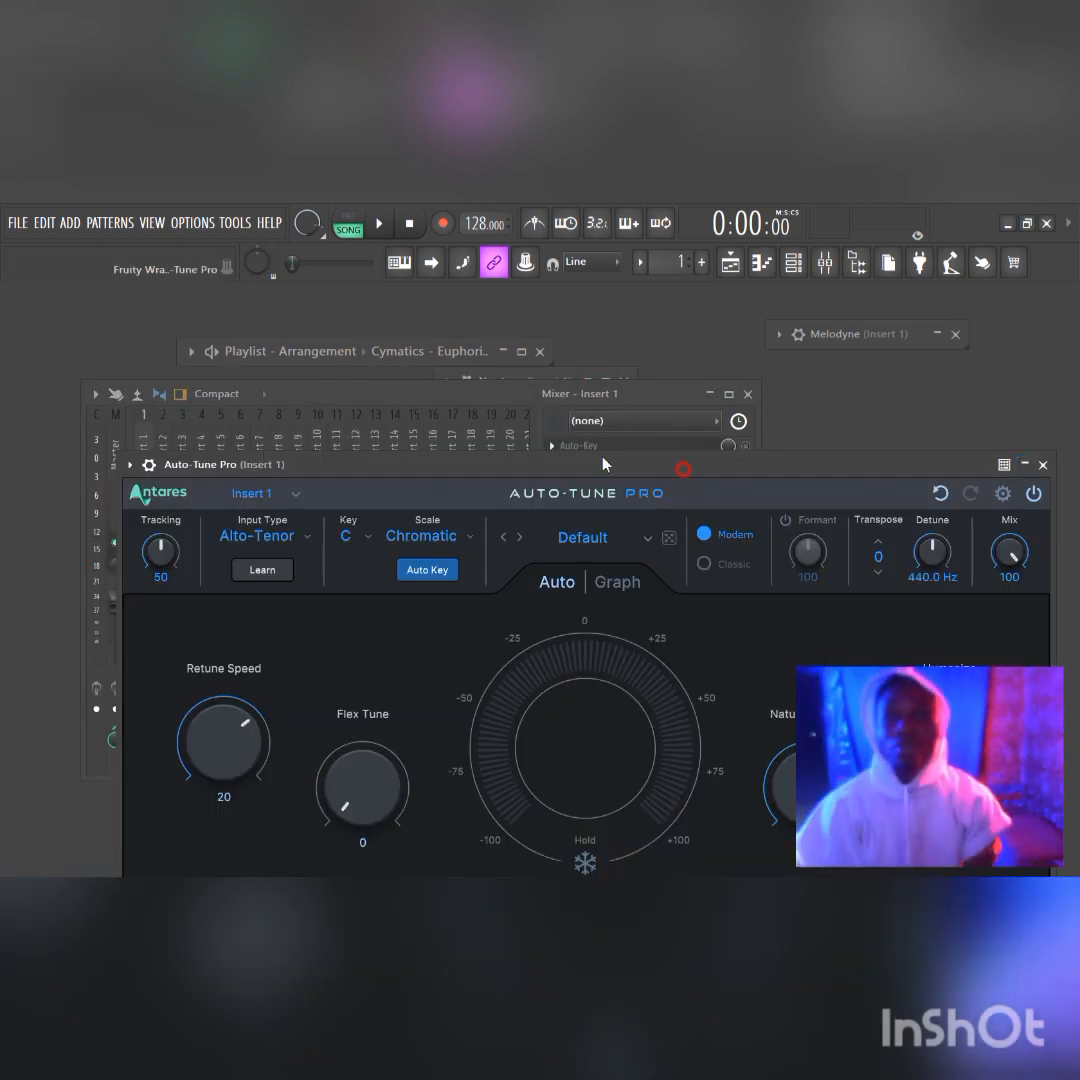
pyautogui.moveTo(603, 460); pyautogui.dragTo(549, 363)
pyautogui.click(905, 355)
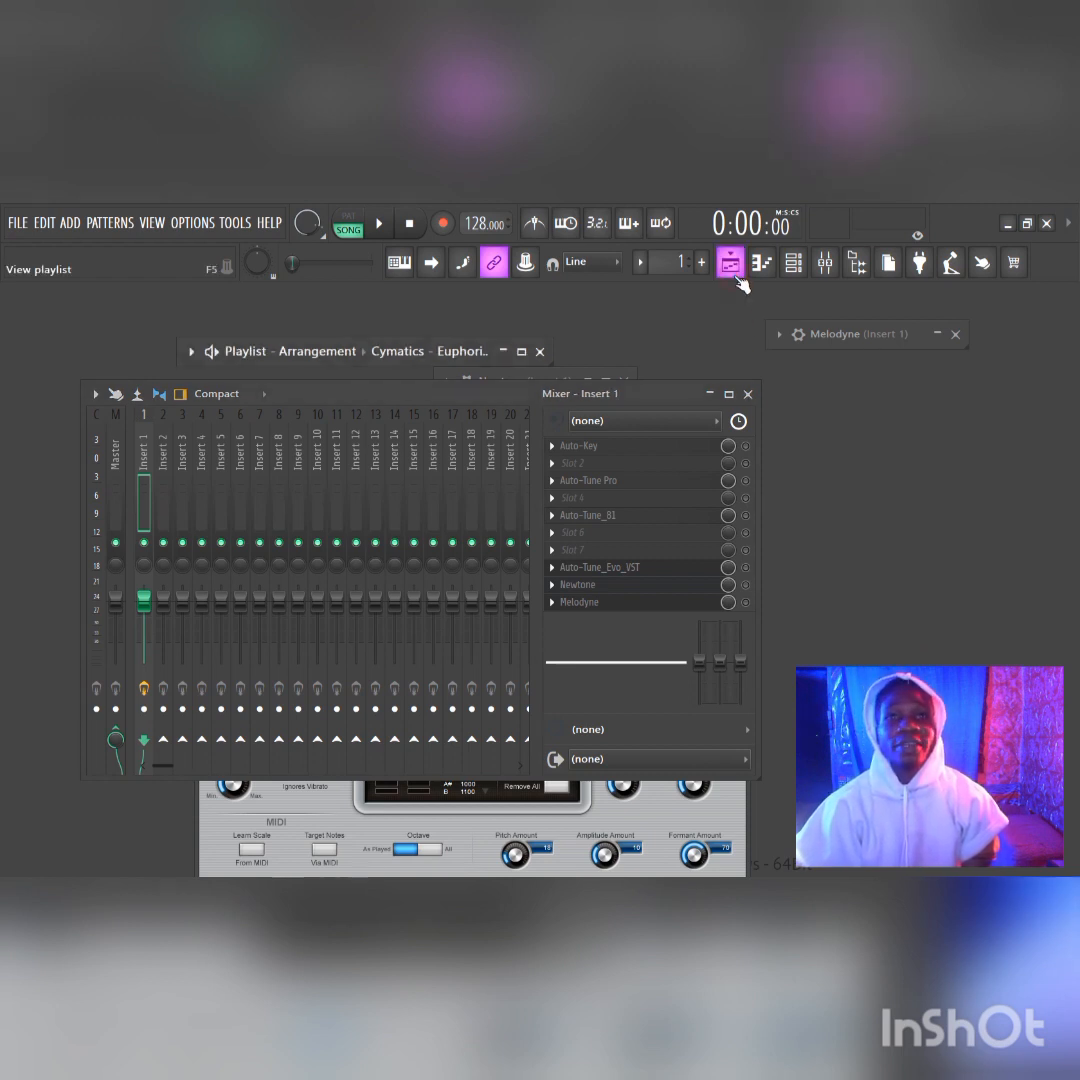
# Close the mixer and the remaining Melodyne, Newtone and Auto-Tune Evo windows, and maximize the Playlist.
pyautogui.click(748, 394)
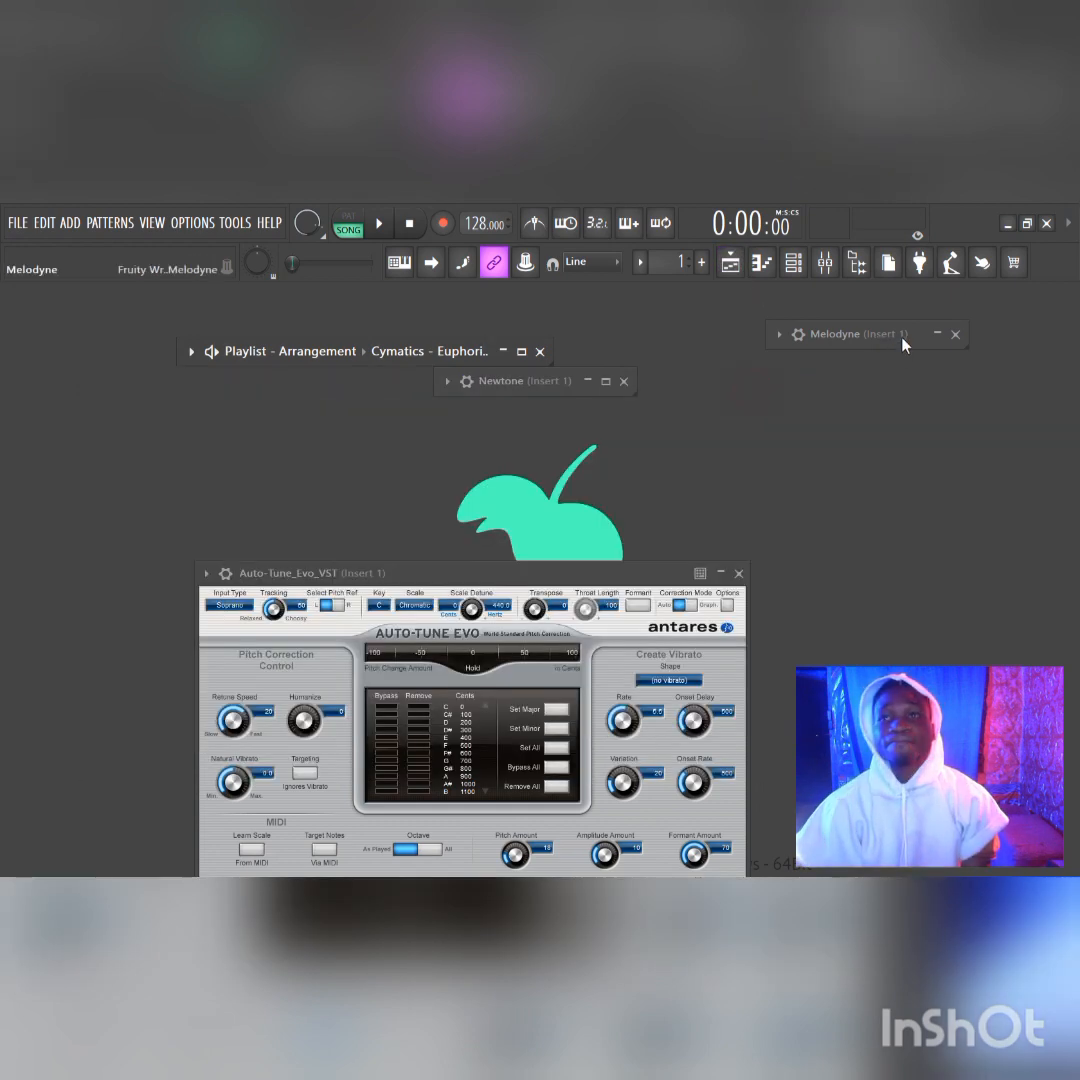
pyautogui.click(955, 334)
pyautogui.click(623, 381)
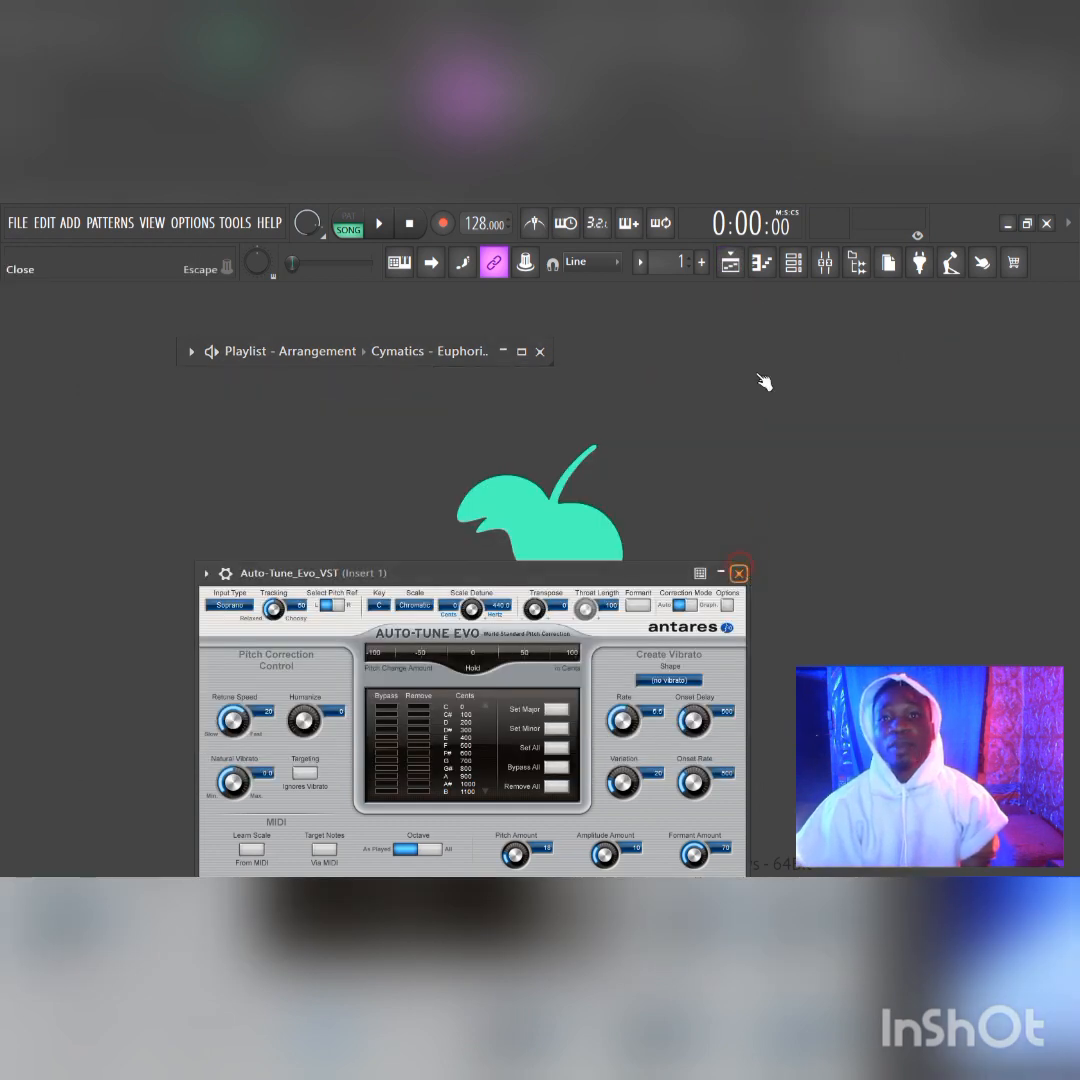
pyautogui.click(738, 573)
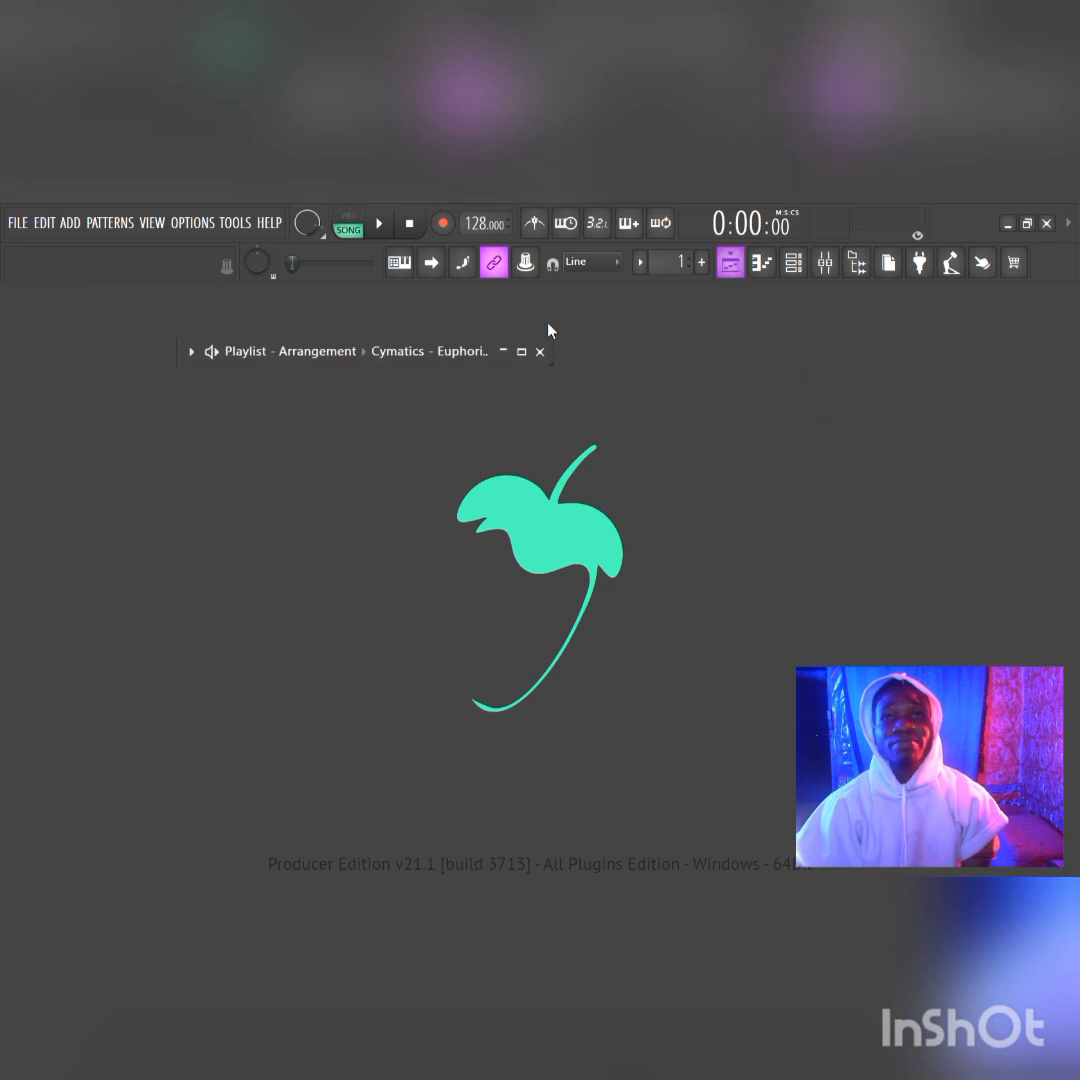
pyautogui.click(521, 351)
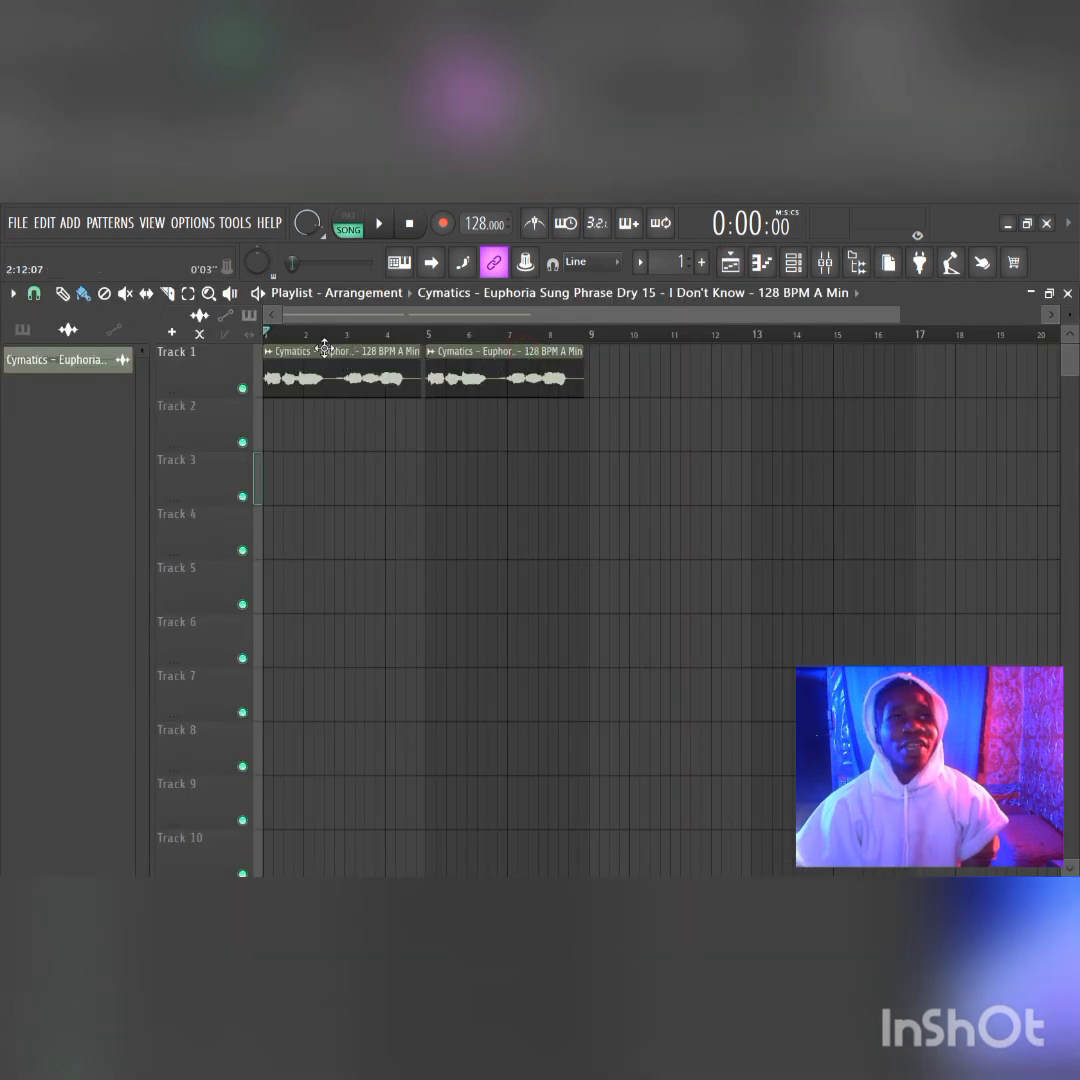
# Listen to the two vocal clips on Track 1 and check the clip's target mixer track in its channel settings.
pyautogui.scroll(-1, 287, 340)
pyautogui.scroll(1, 289, 337)
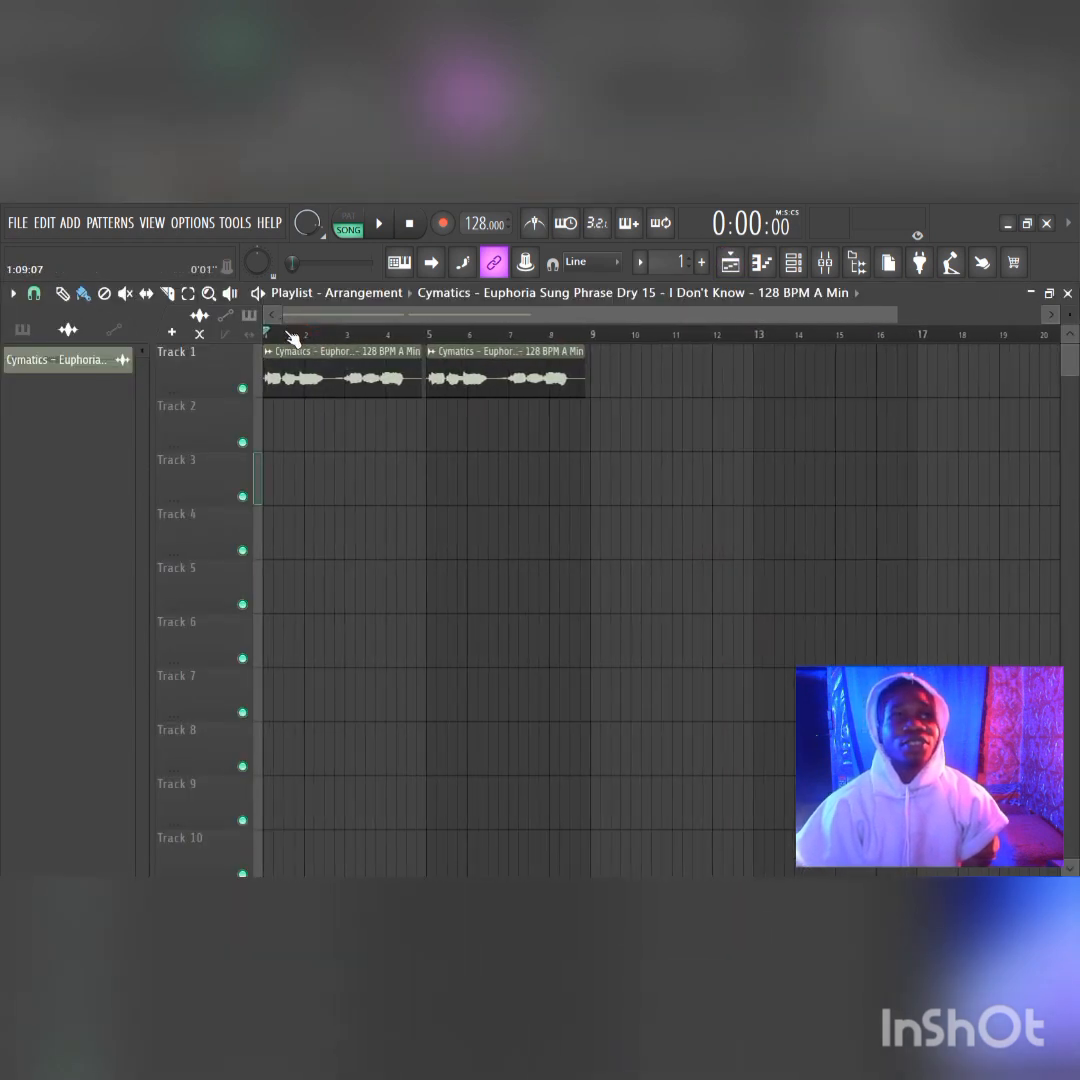
pyautogui.press('space')
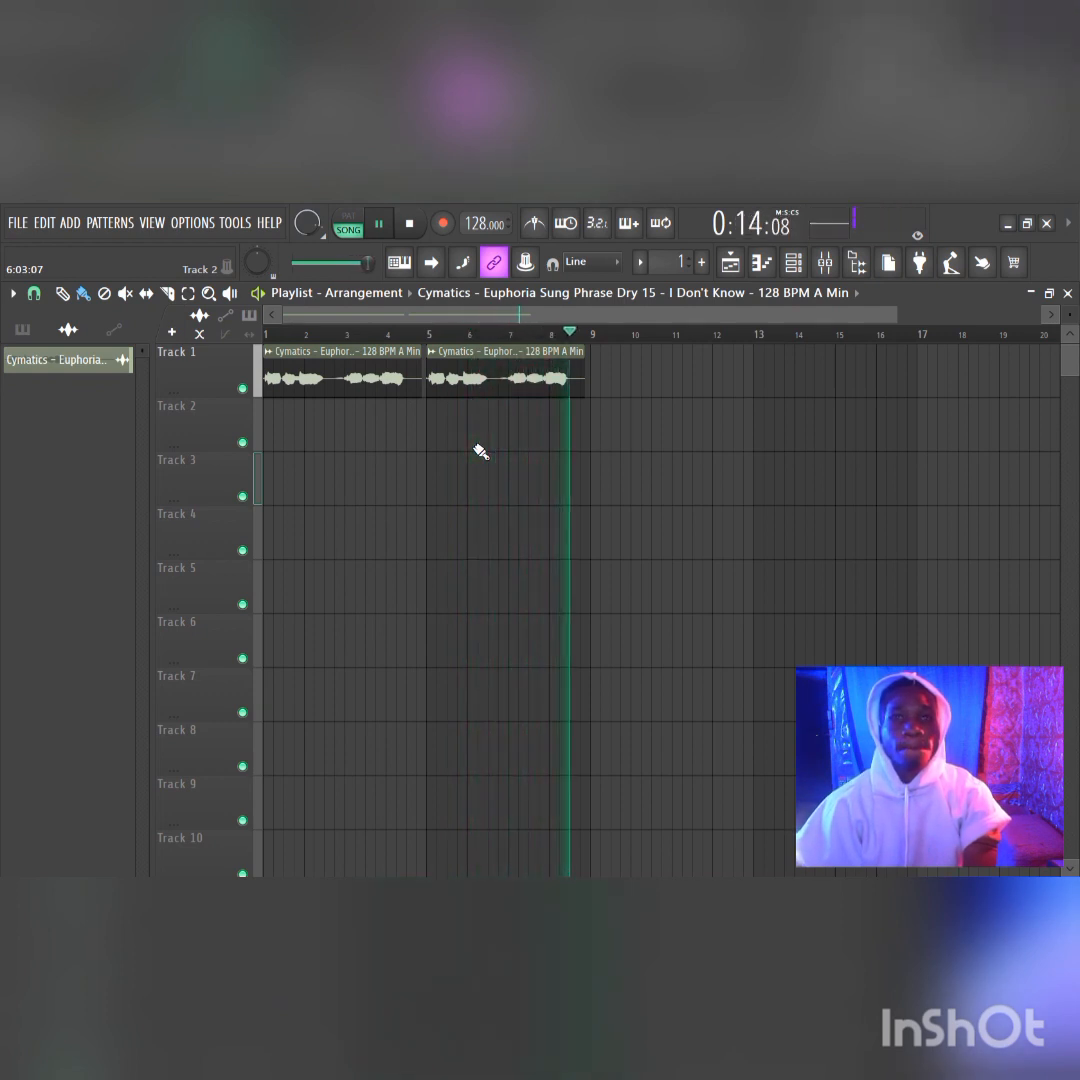
pyautogui.press('space')
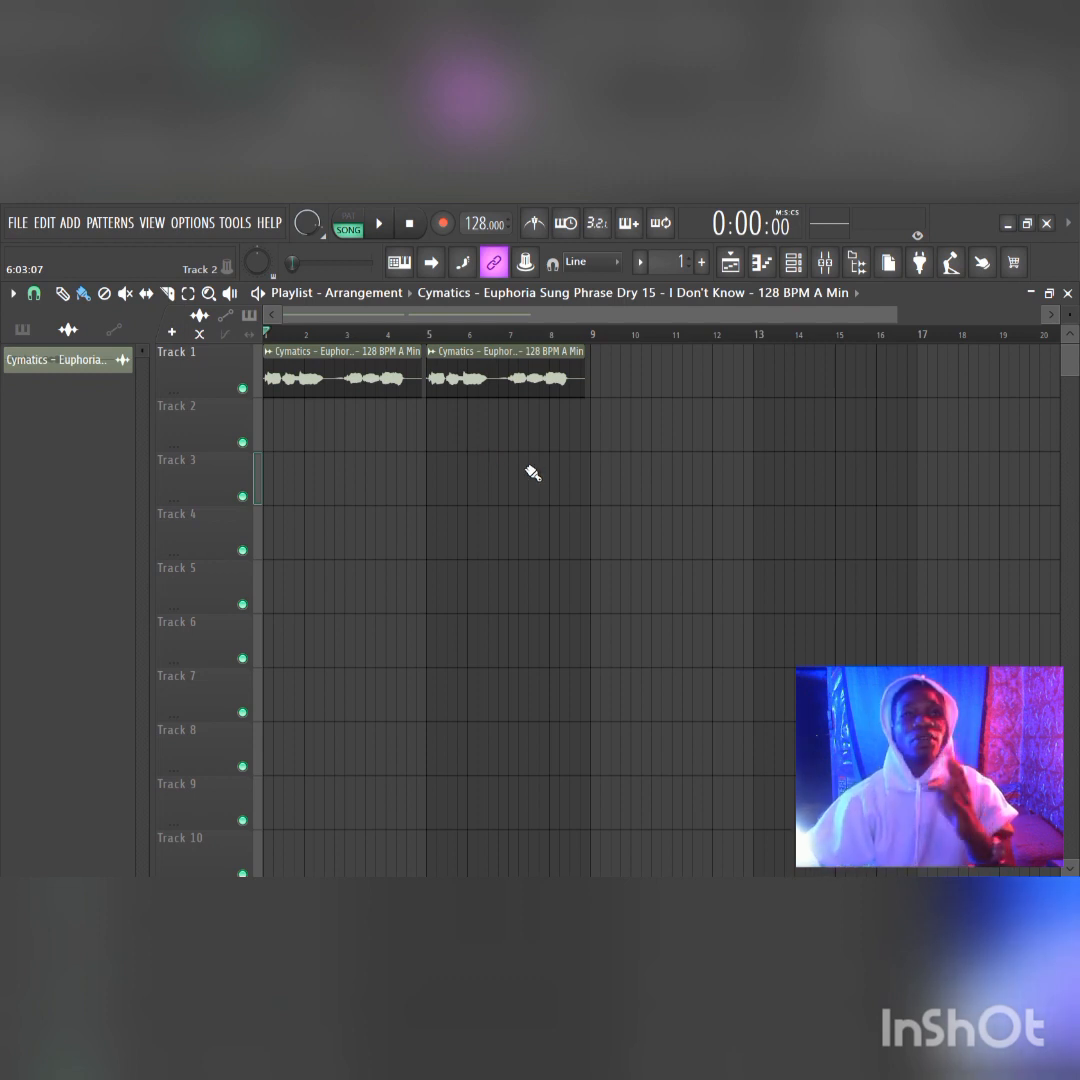
pyautogui.doubleClick(506, 380)
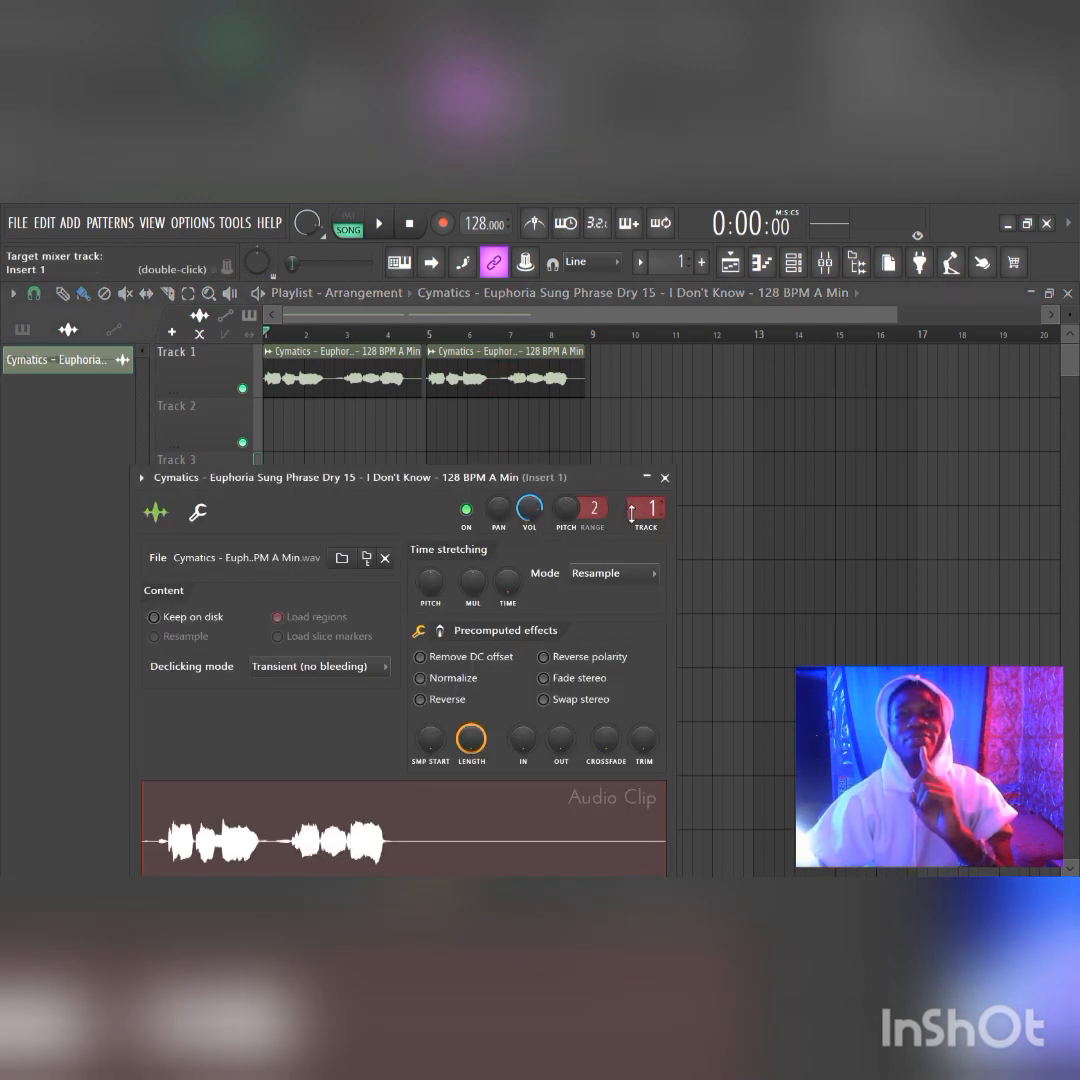
pyautogui.click(665, 477)
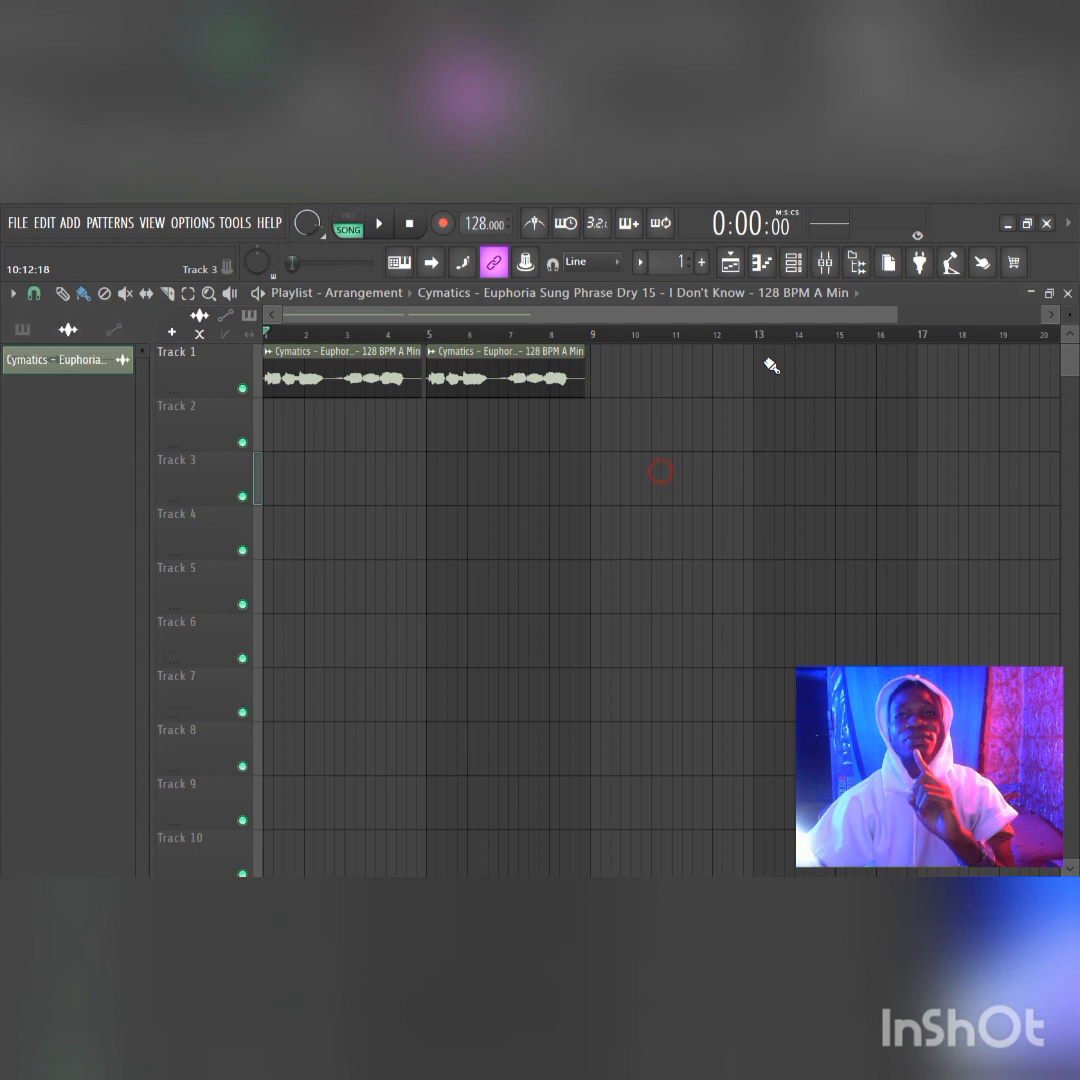
# Open the Auto-Key plugin on mixer Insert 1 and load its default preset.
pyautogui.click(824, 262)
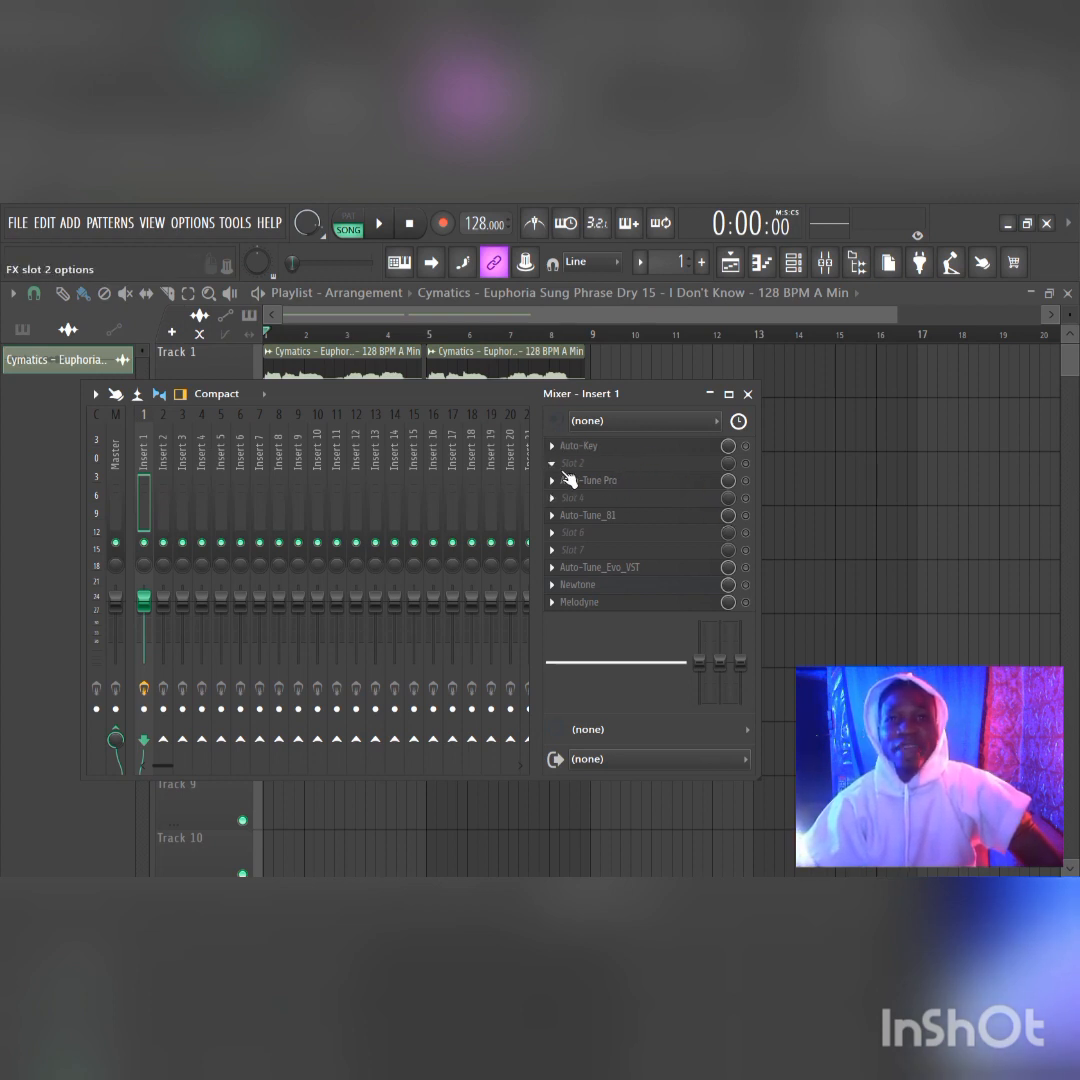
pyautogui.click(588, 448)
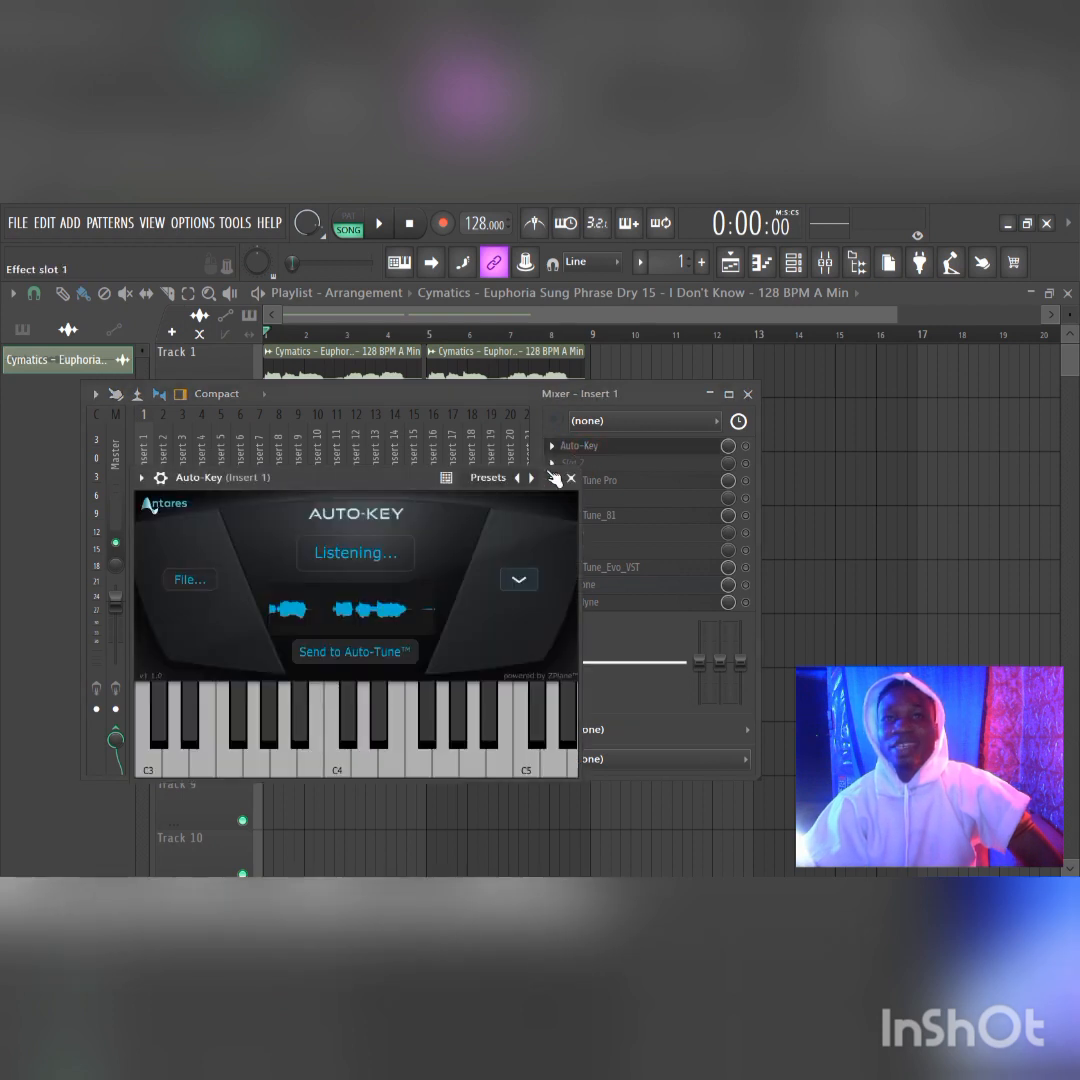
pyautogui.moveTo(381, 487); pyautogui.dragTo(524, 513)
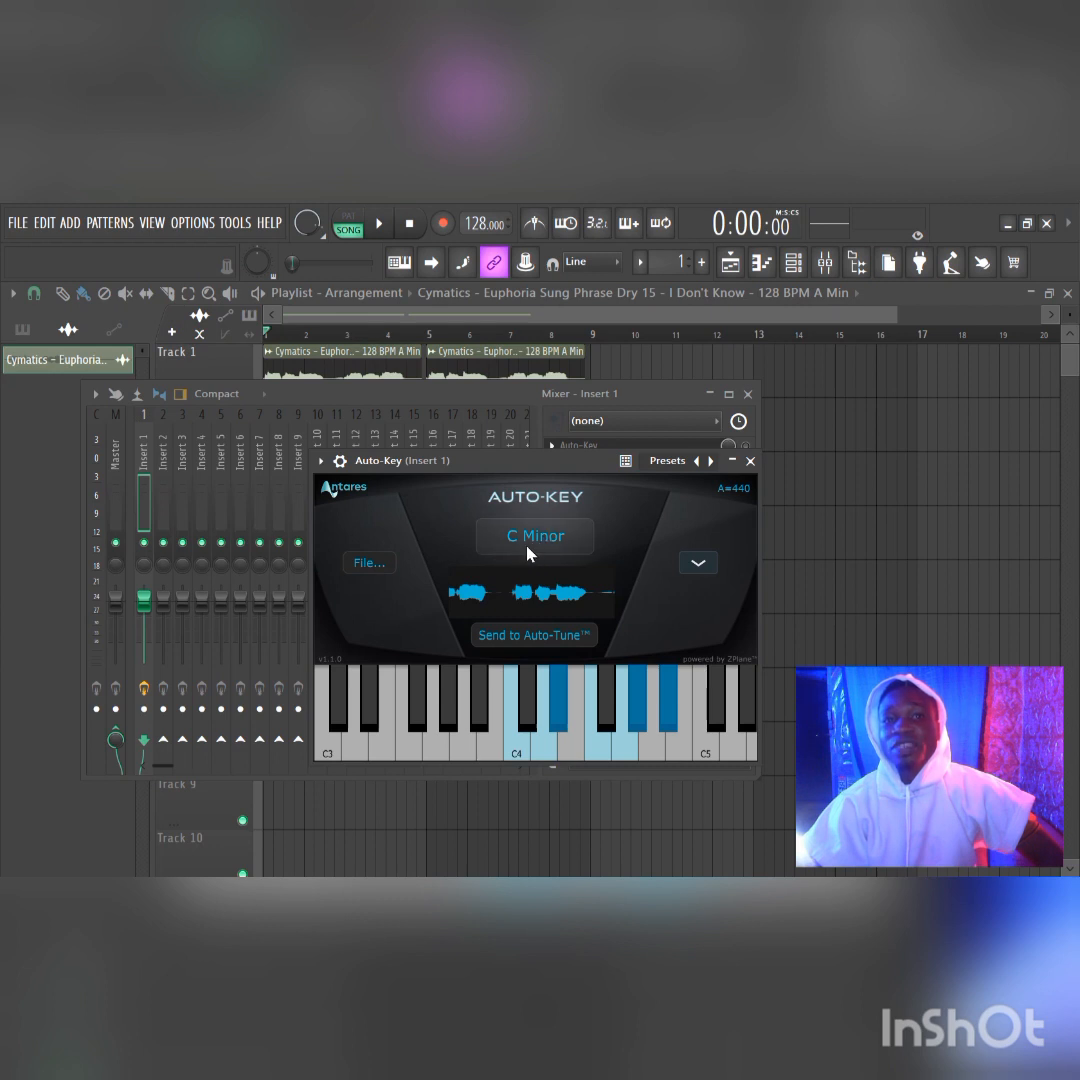
pyautogui.click(711, 461)
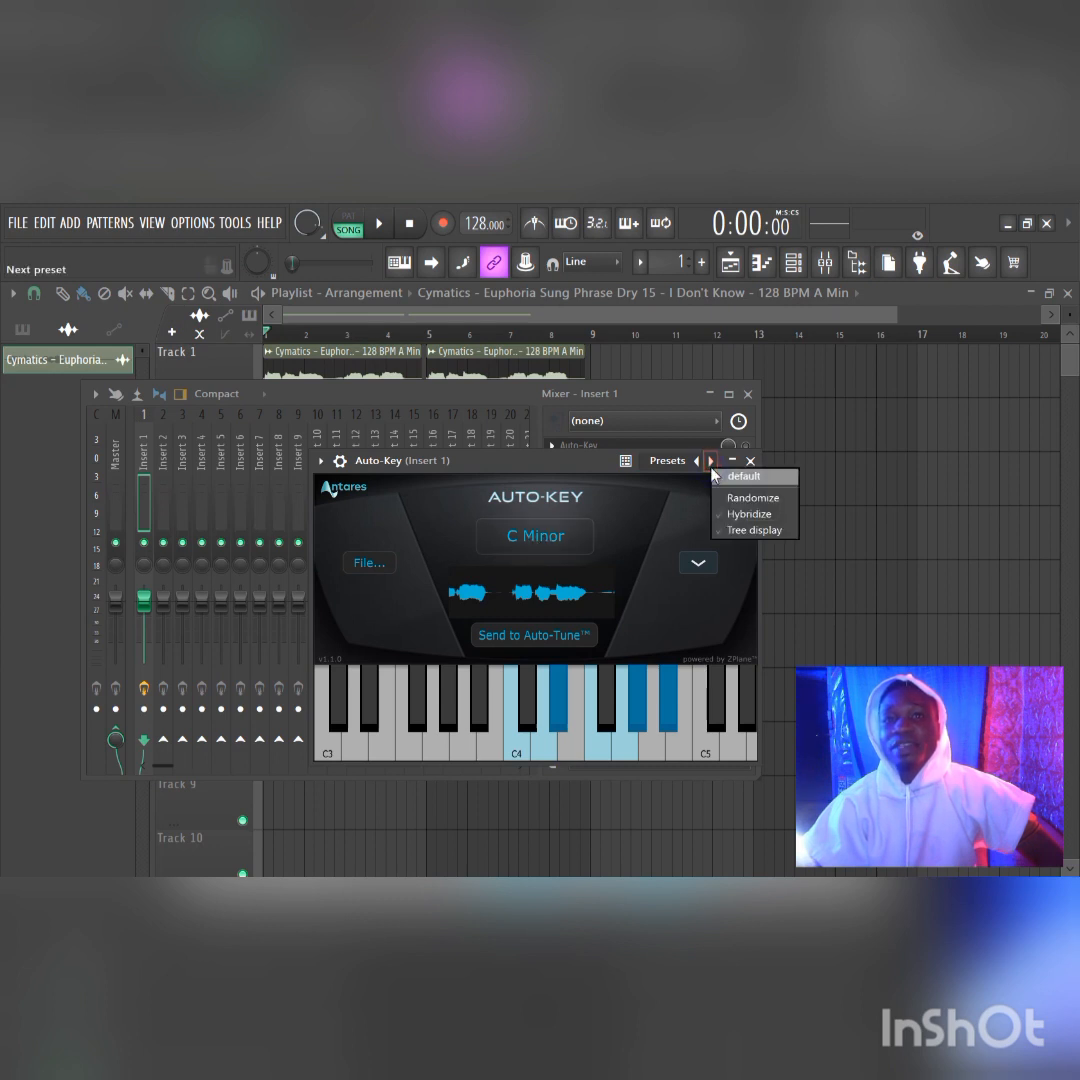
pyautogui.click(736, 477)
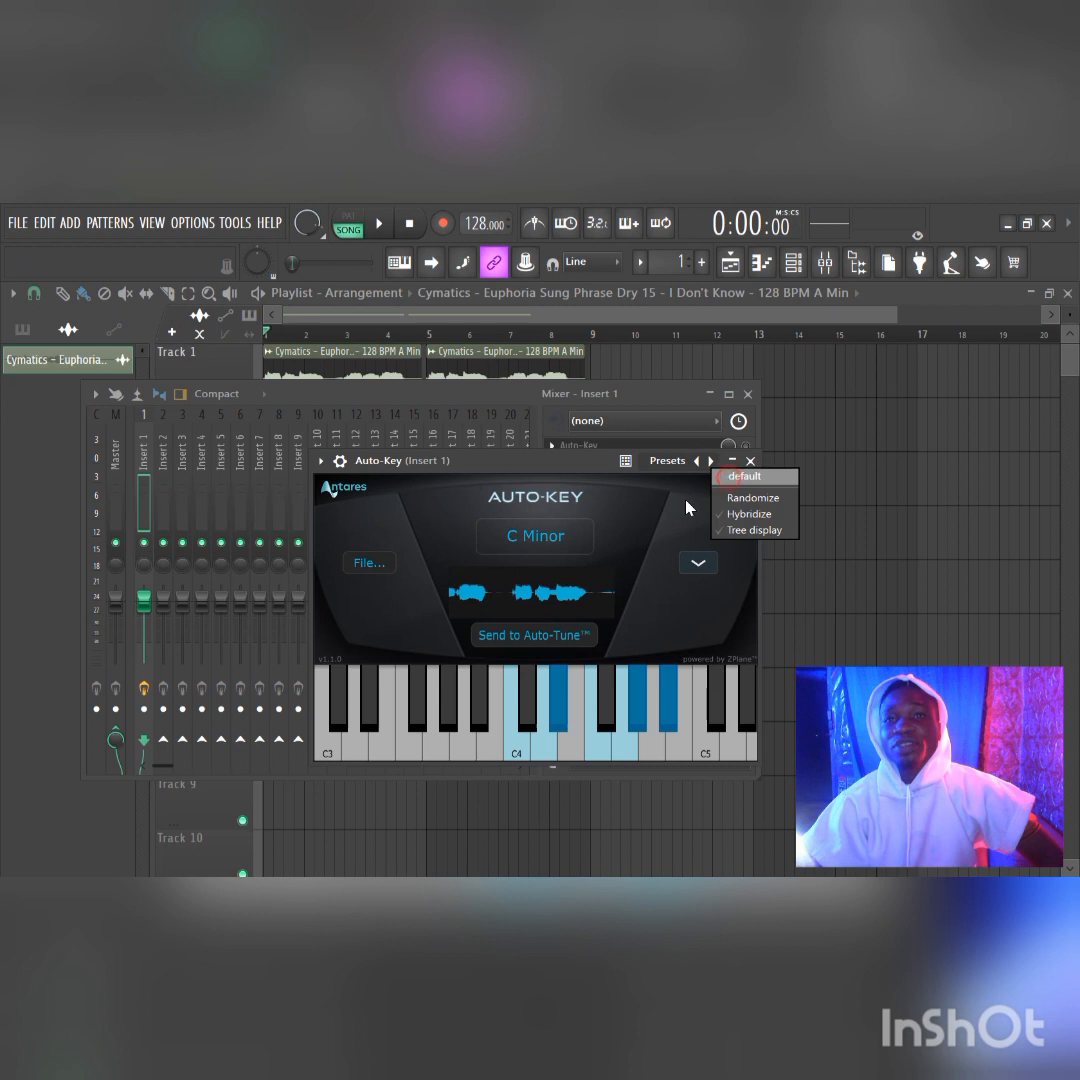
# Set the Auto-Key key to Db Major and make the plugin window detached.
pyautogui.click(542, 543)
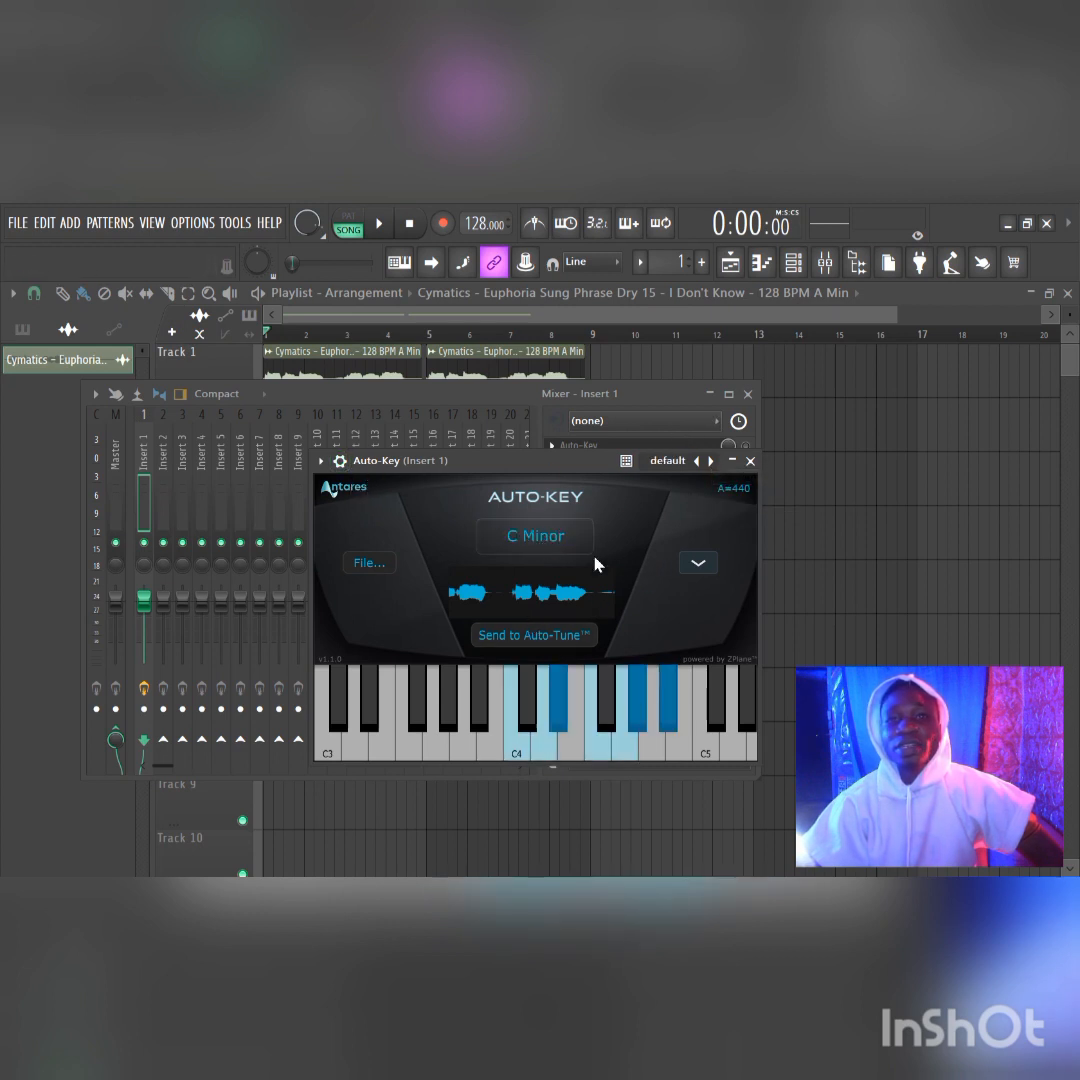
pyautogui.click(695, 565)
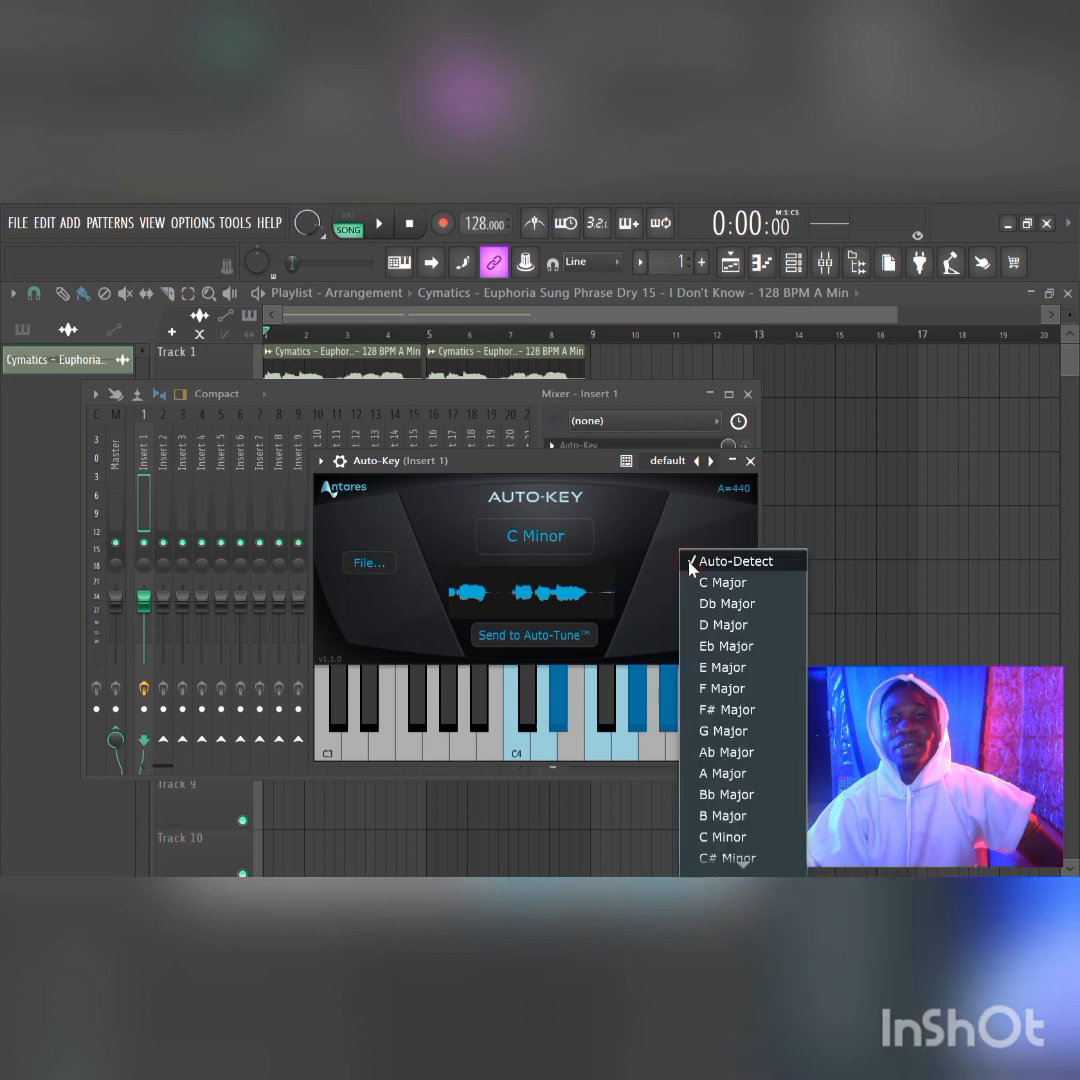
pyautogui.click(716, 604)
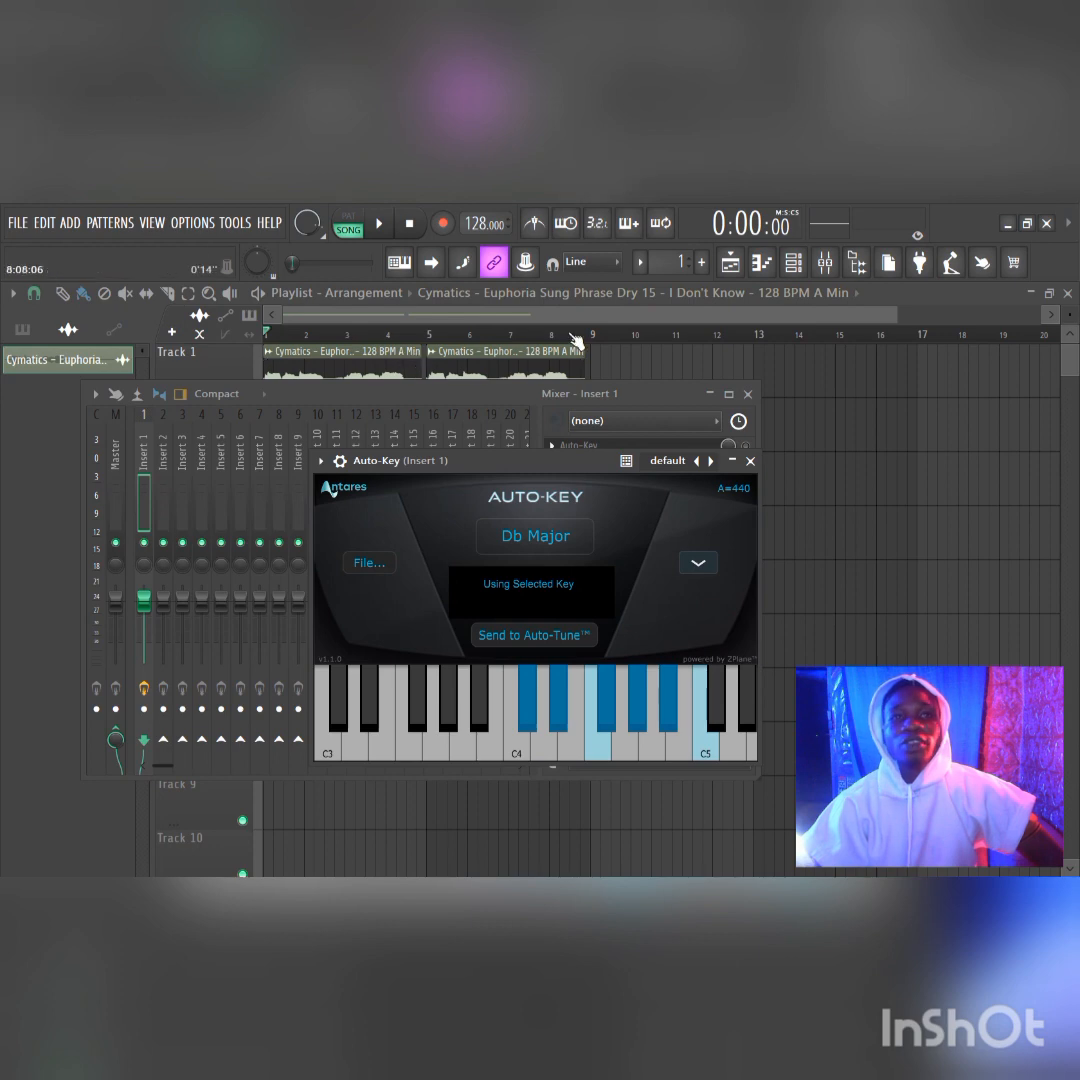
pyautogui.click(320, 461)
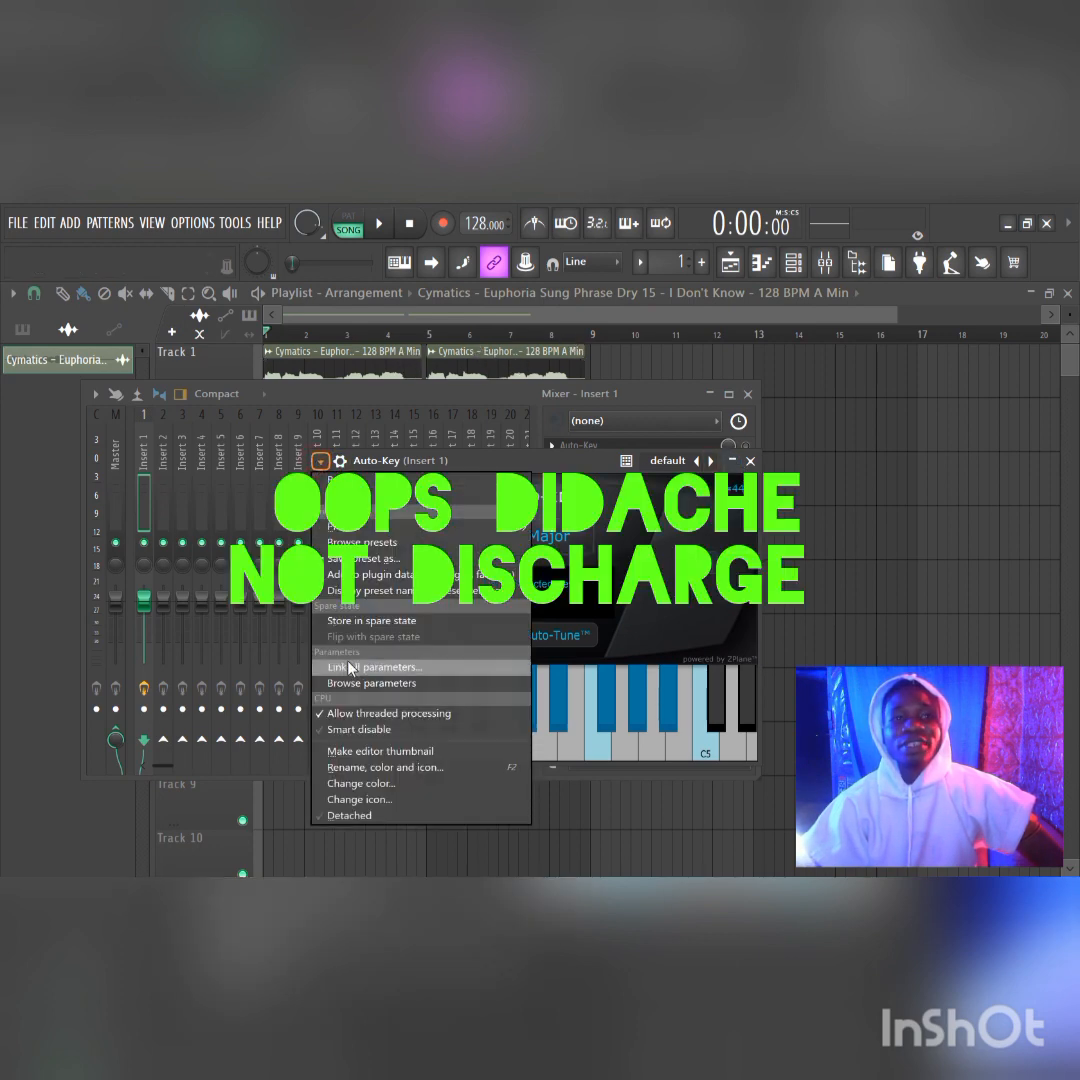
pyautogui.click(345, 815)
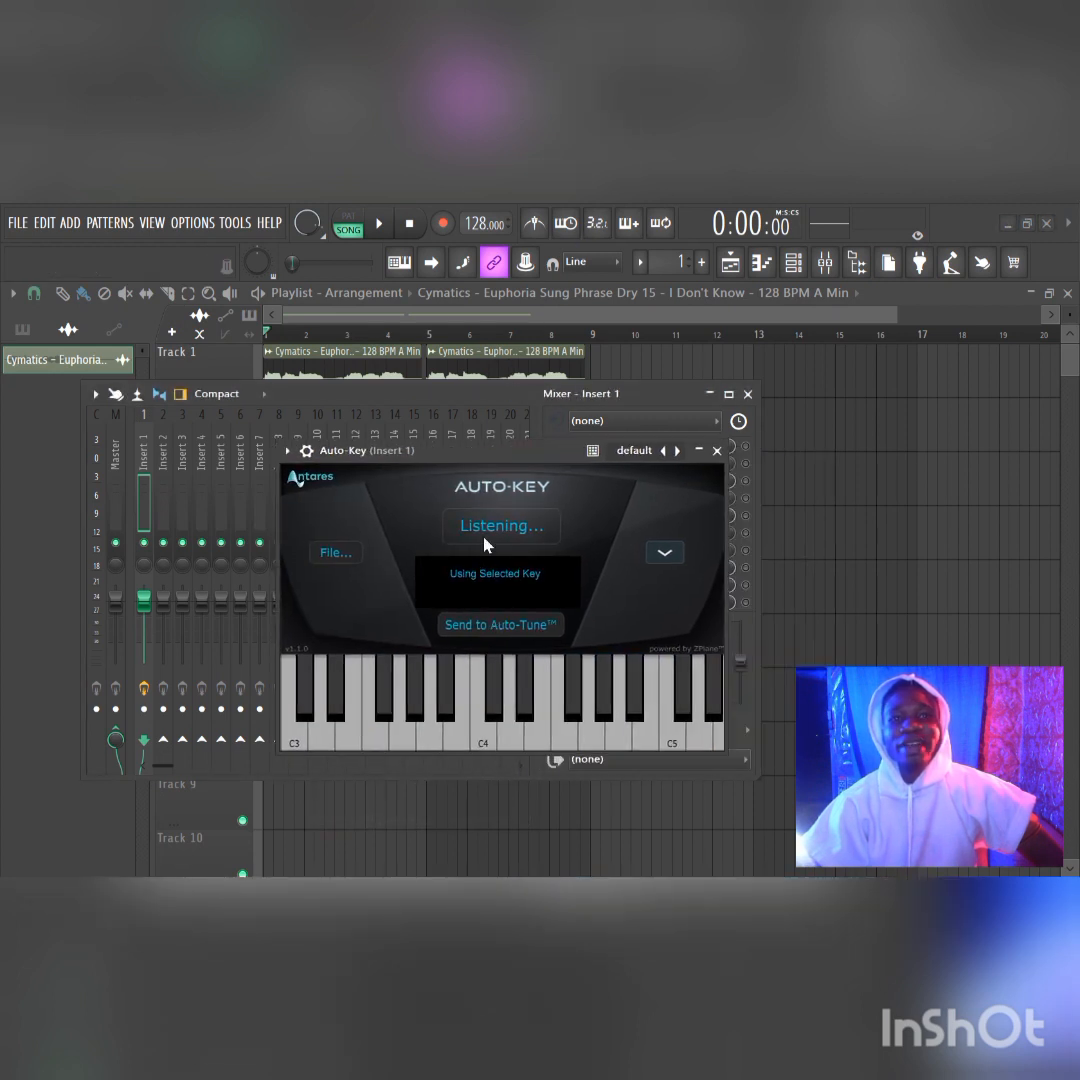
# Play the vocal clips for a few seconds with Auto-Key open, checking for a detected key.
pyautogui.moveTo(463, 452); pyautogui.dragTo(494, 465)
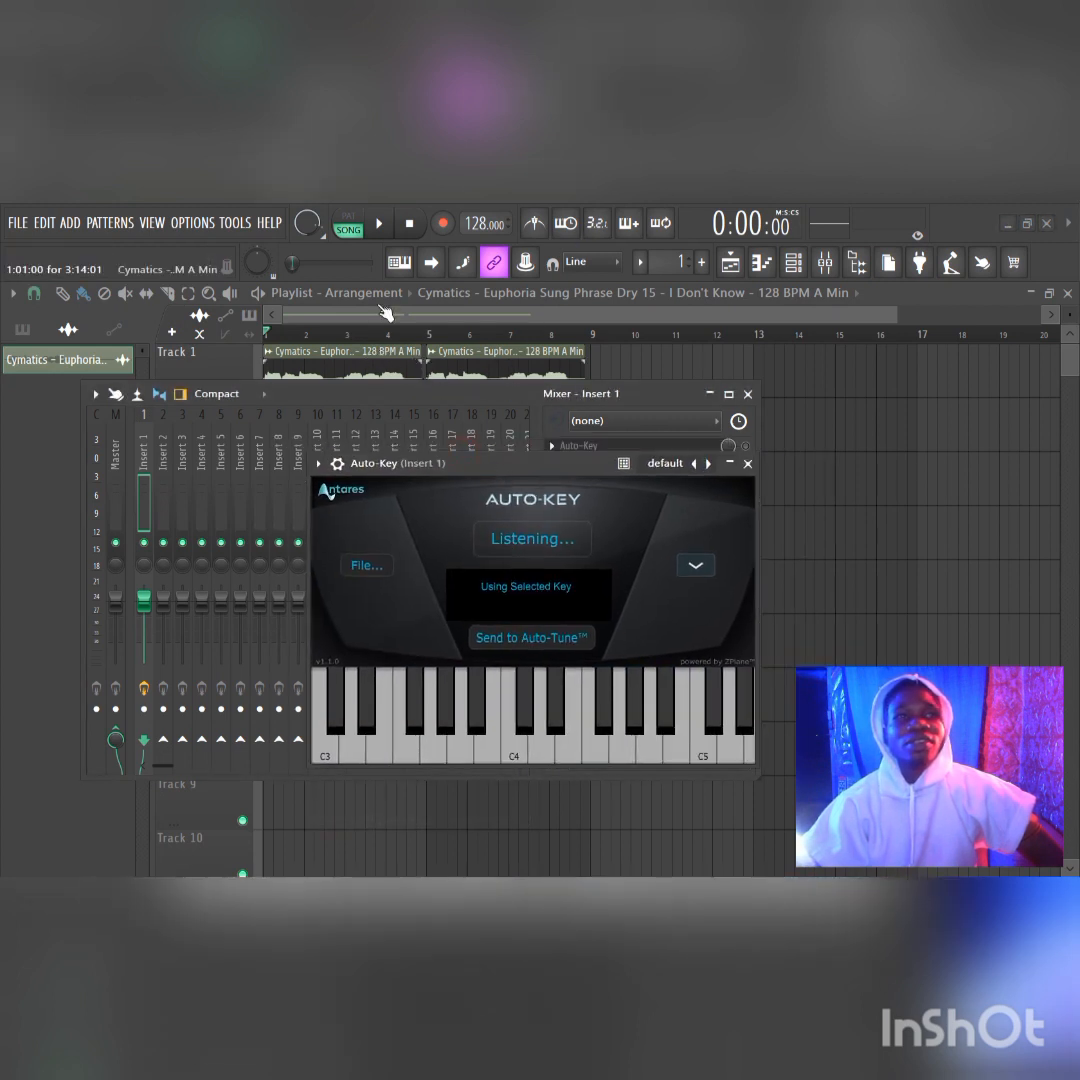
pyautogui.press('space')
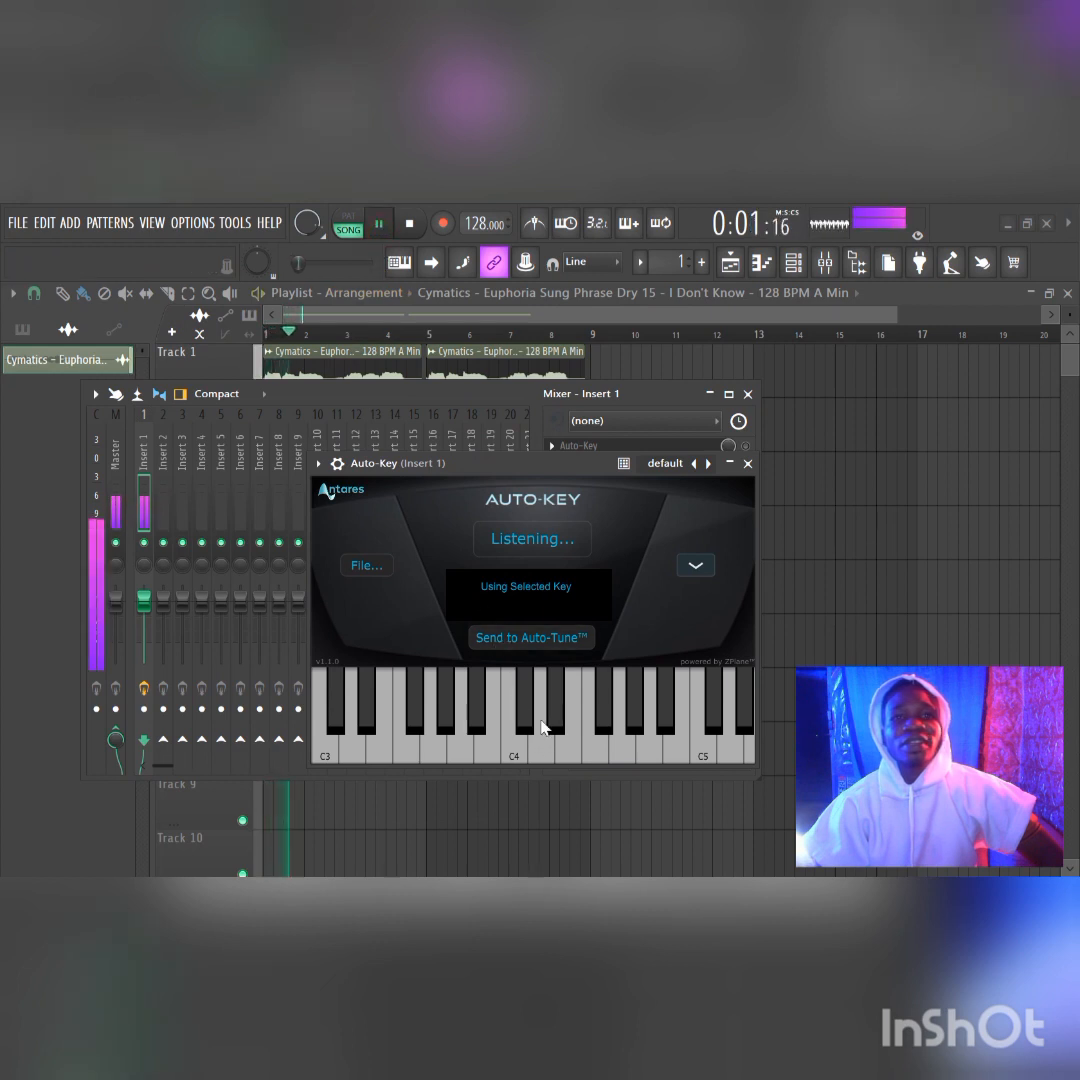
pyautogui.press('space')
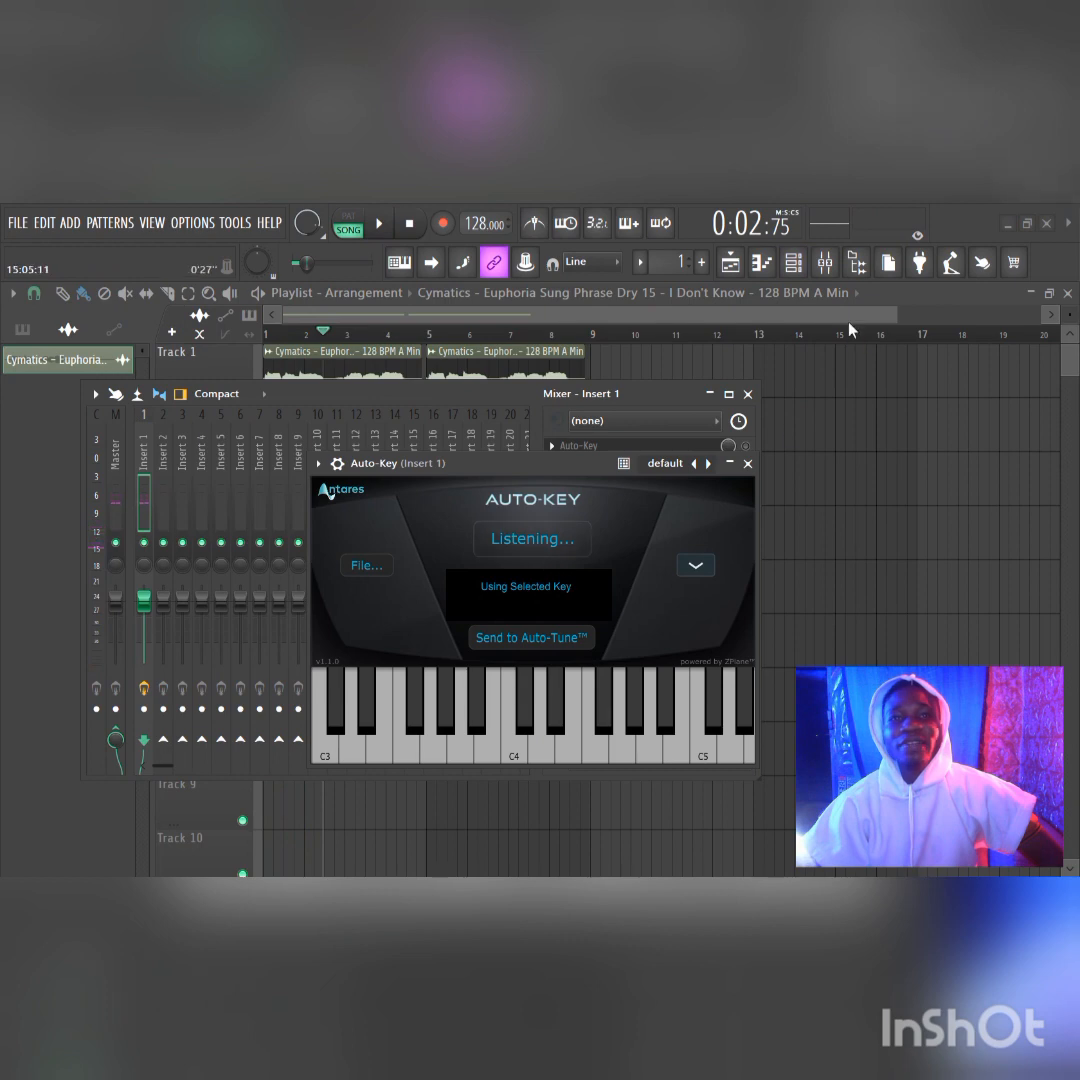
pyautogui.click(832, 267)
pyautogui.click(826, 269)
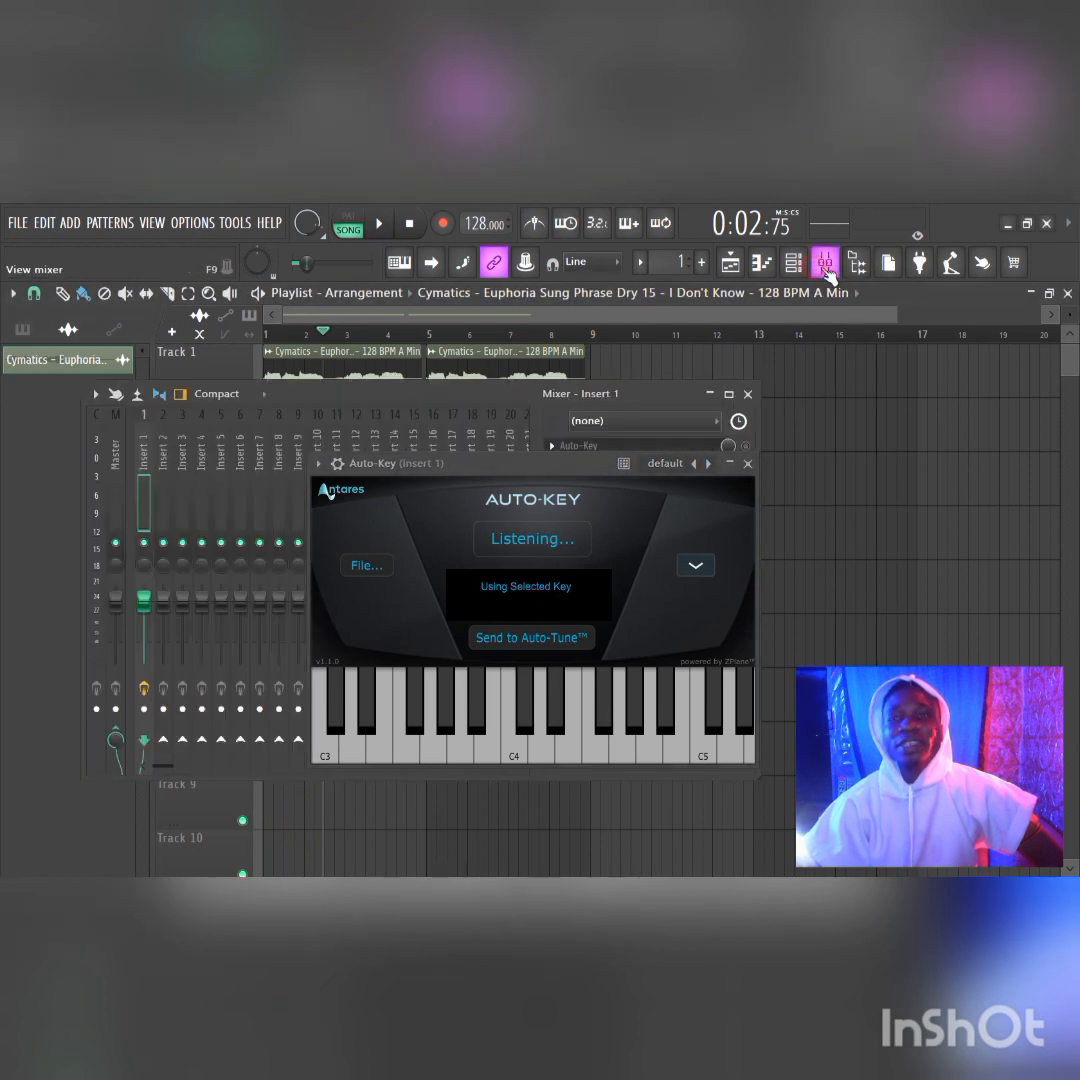
pyautogui.click(832, 272)
pyautogui.click(832, 272)
pyautogui.click(564, 459)
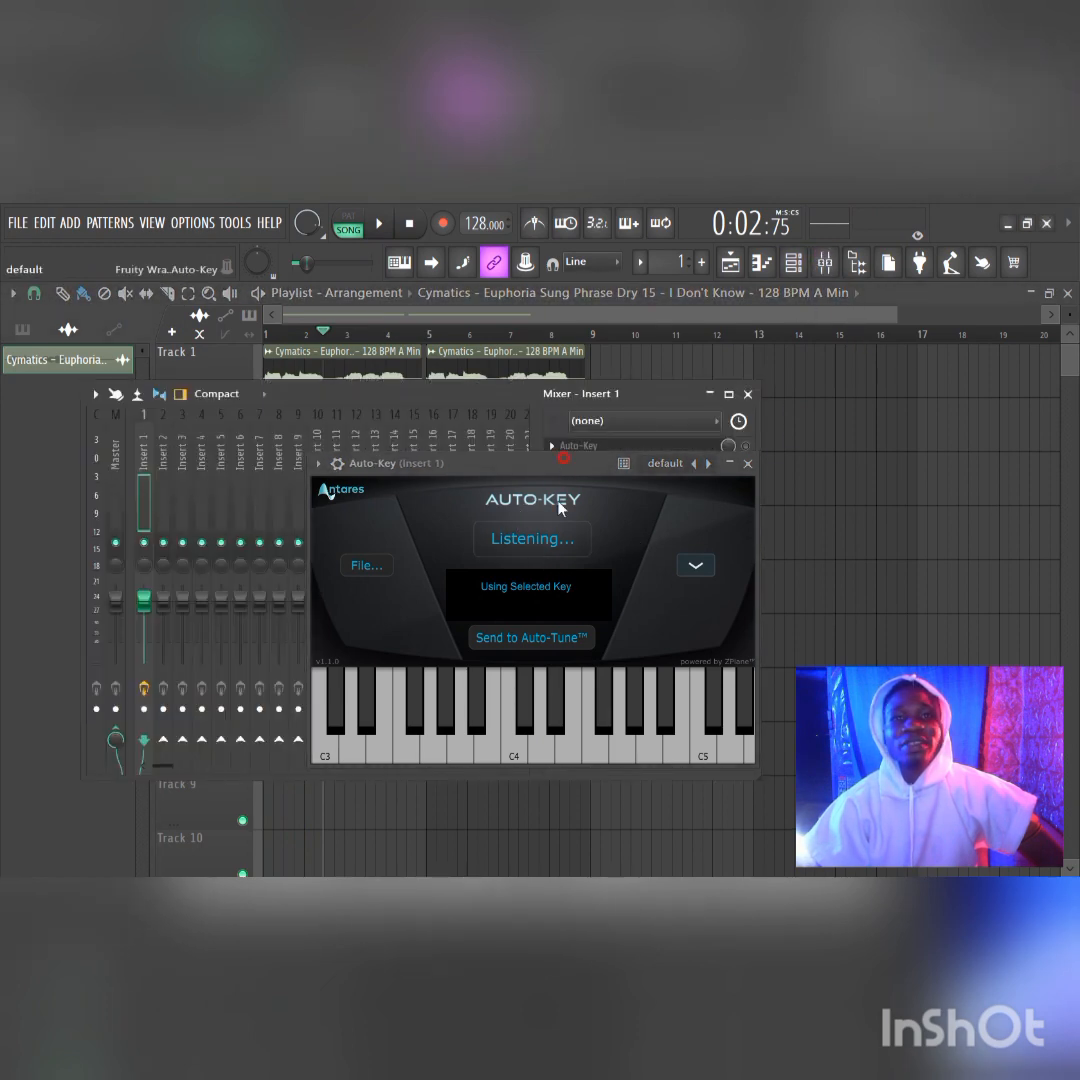
pyautogui.moveTo(514, 463); pyautogui.dragTo(508, 581)
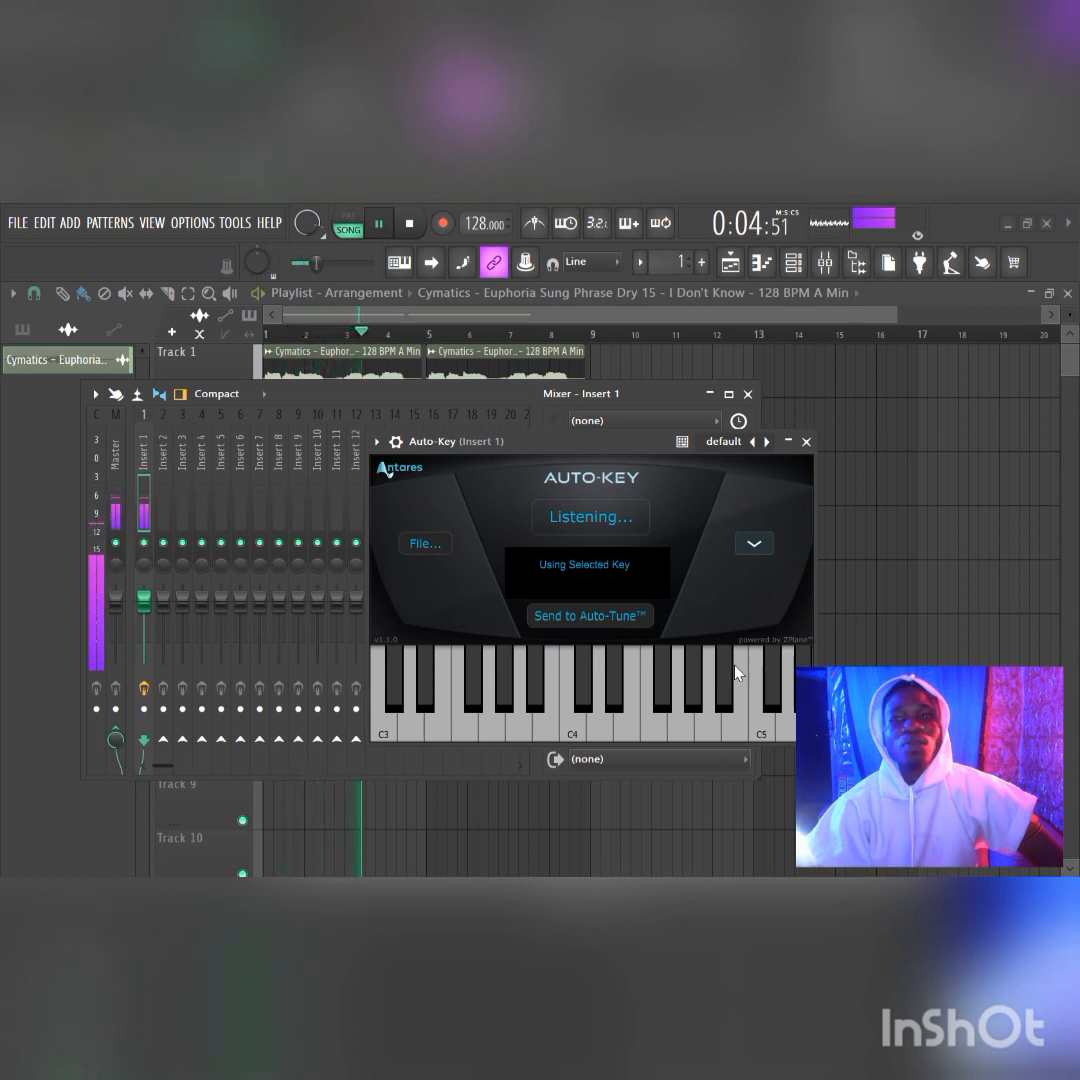
# Stop playback and close the Auto-Key window, leaving the Insert 1 effect slots in the mixer on screen.
pyautogui.press('space')
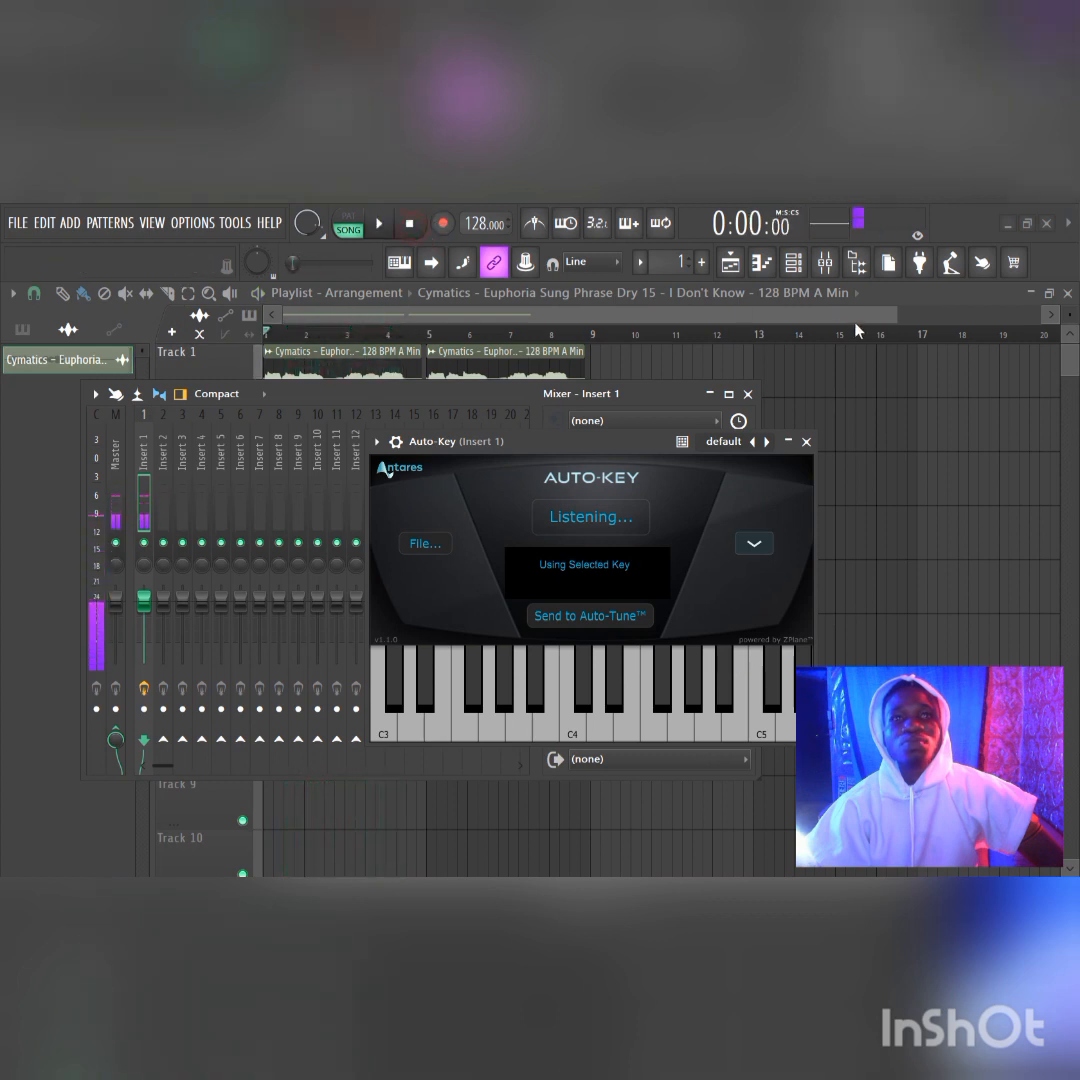
pyautogui.press('F9')
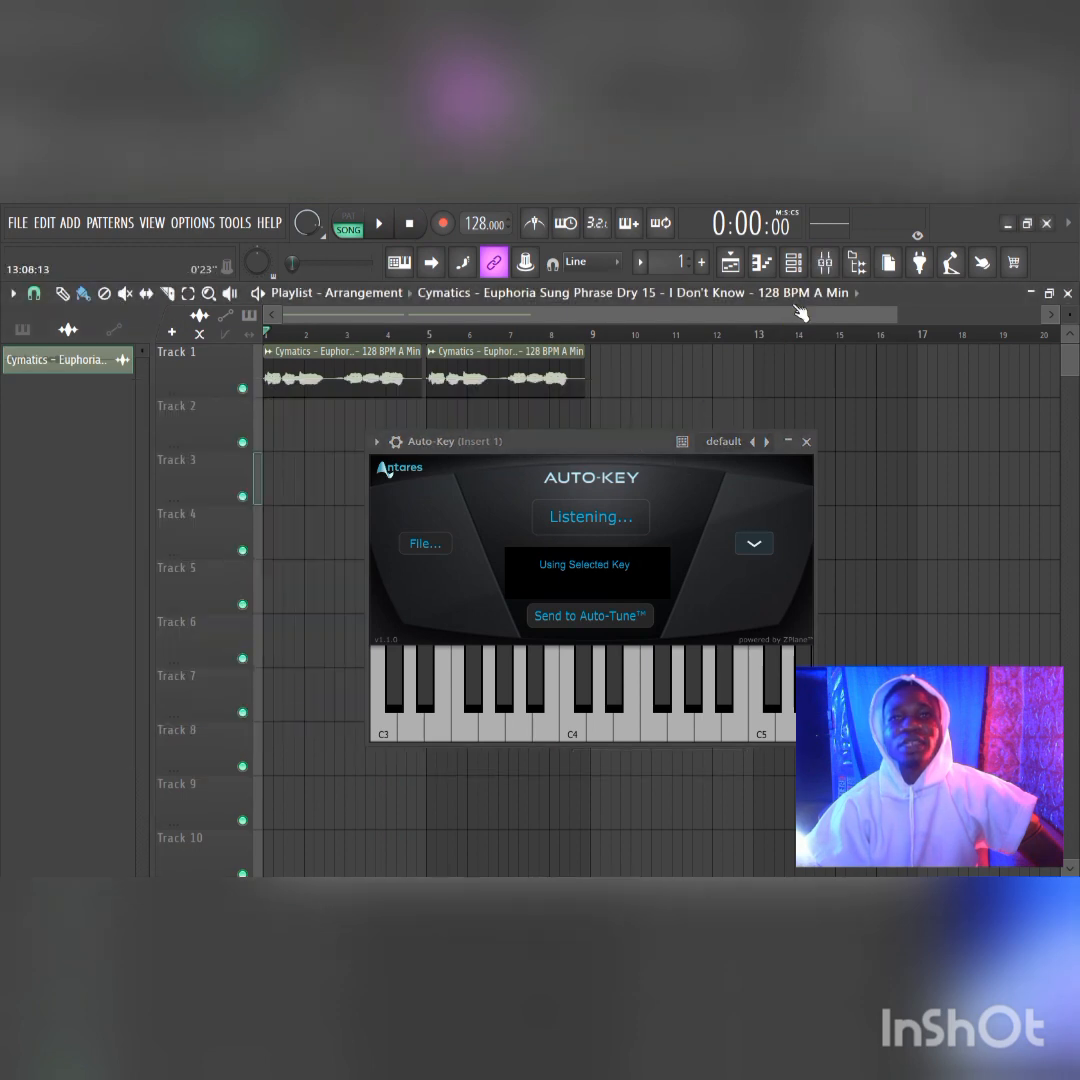
pyautogui.press('F9')
pyautogui.moveTo(640, 449); pyautogui.dragTo(593, 488)
pyautogui.click(756, 485)
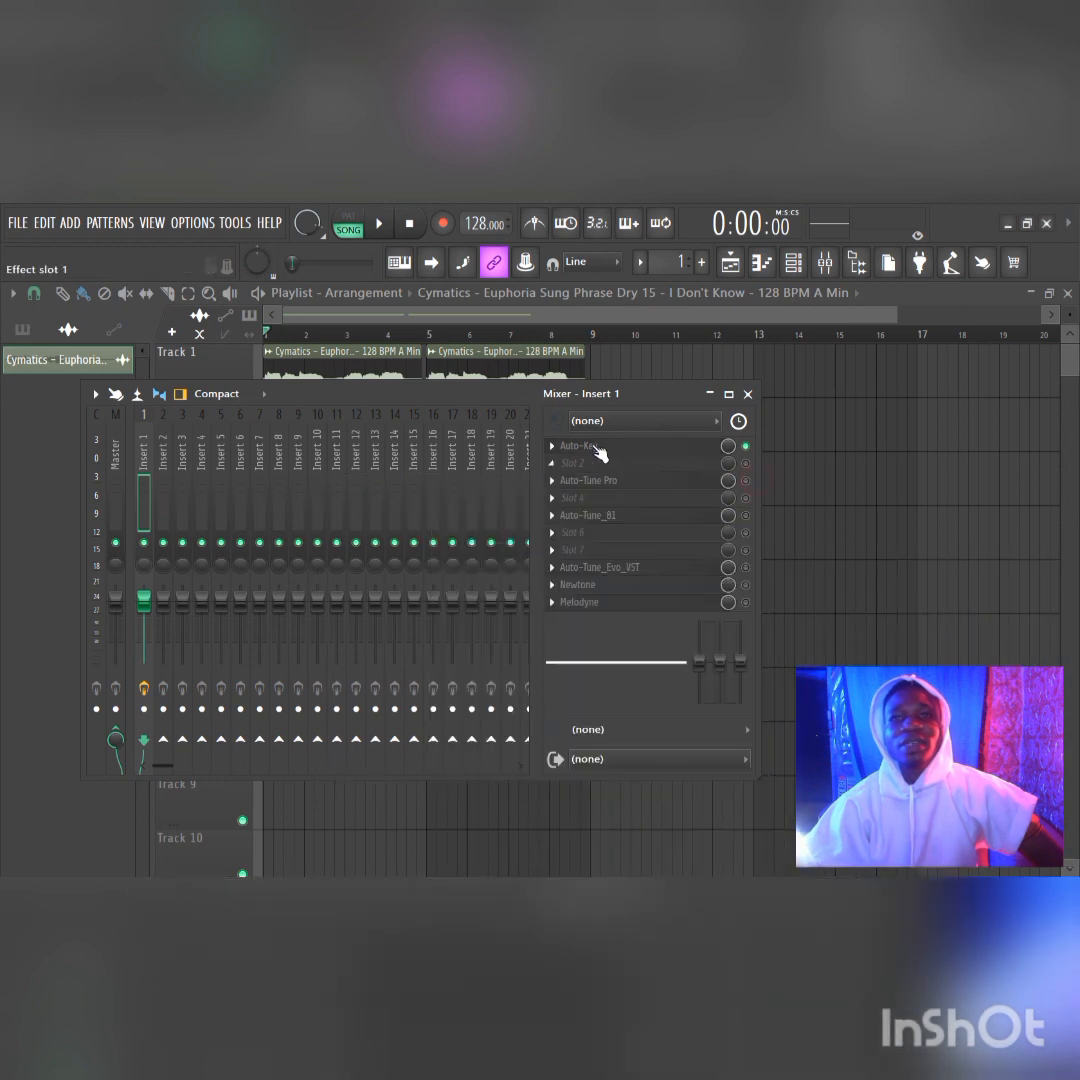
# Reload a fresh Auto-Key instance in the first effect slot of mixer Insert 1.
pyautogui.rightClick(598, 453)
pyautogui.click(590, 478)
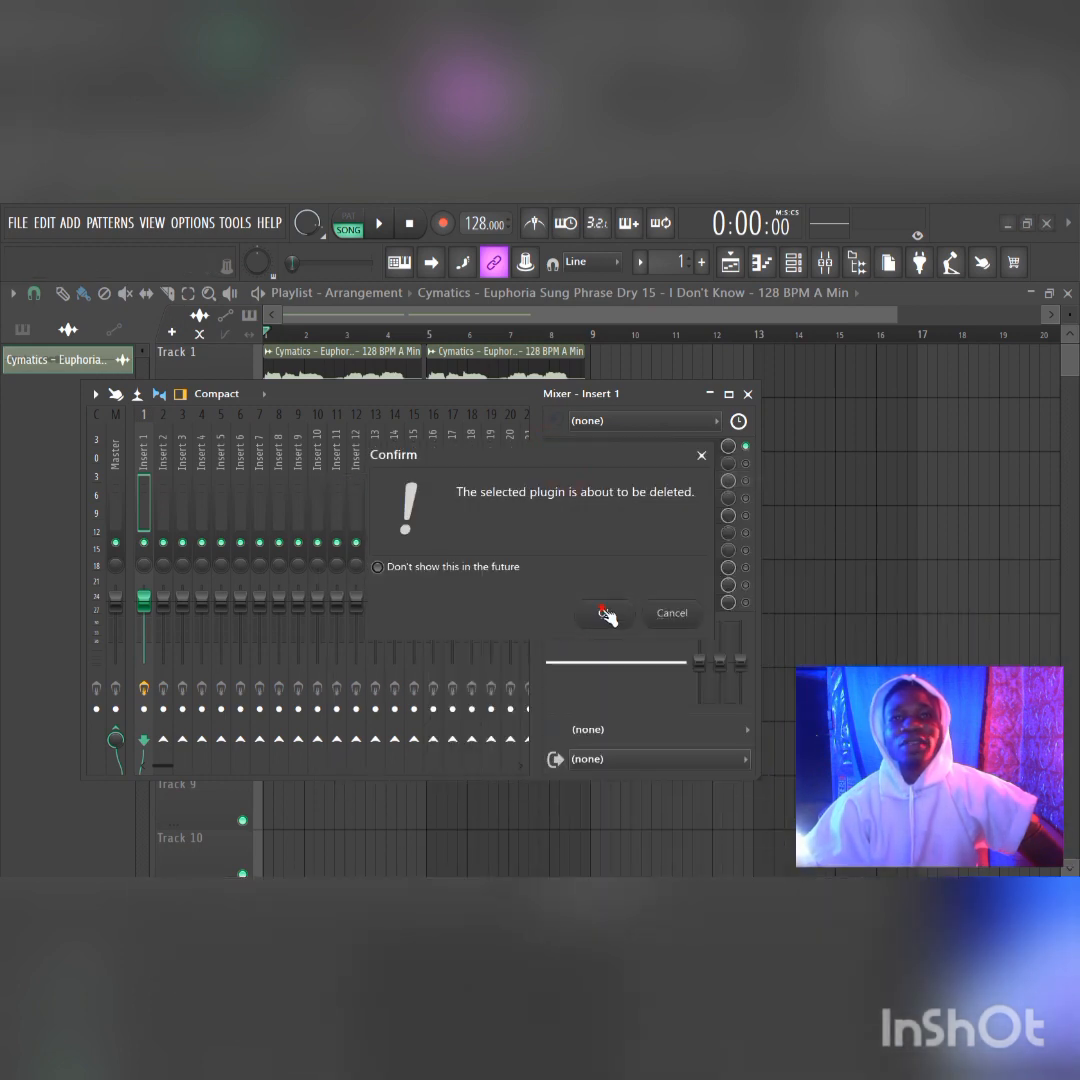
pyautogui.click(606, 613)
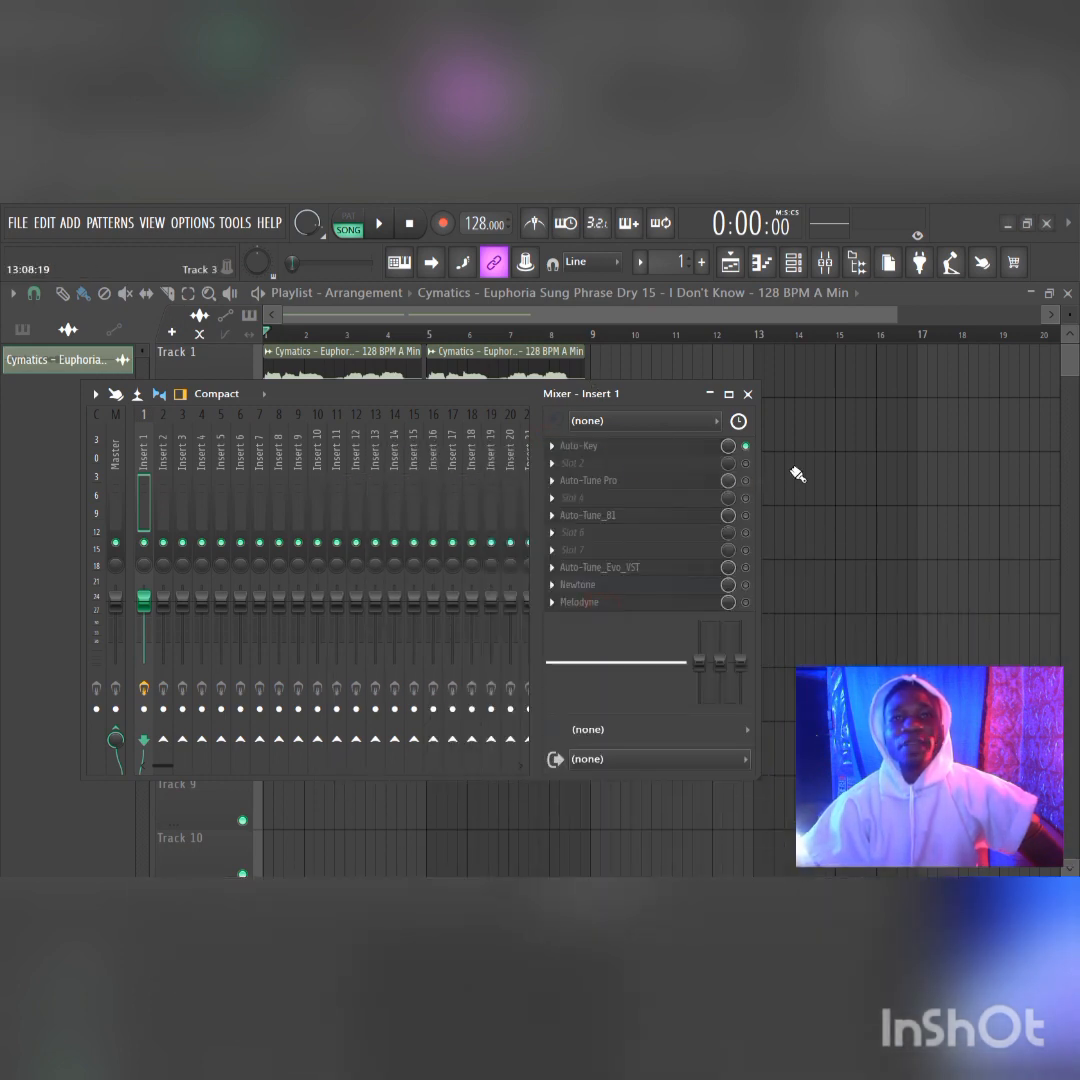
pyautogui.click(705, 500)
pyautogui.moveTo(700, 463)
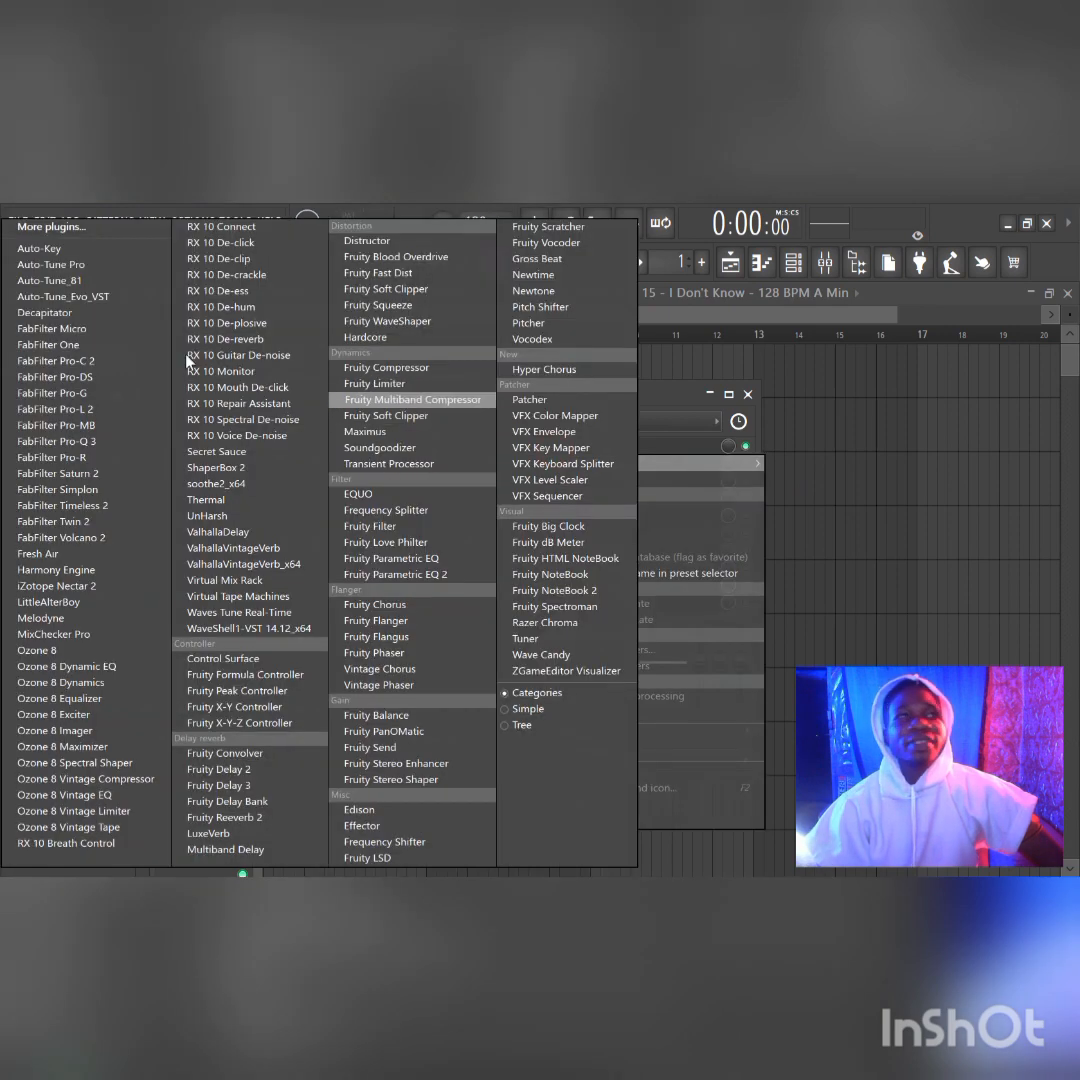
pyautogui.click(40, 248)
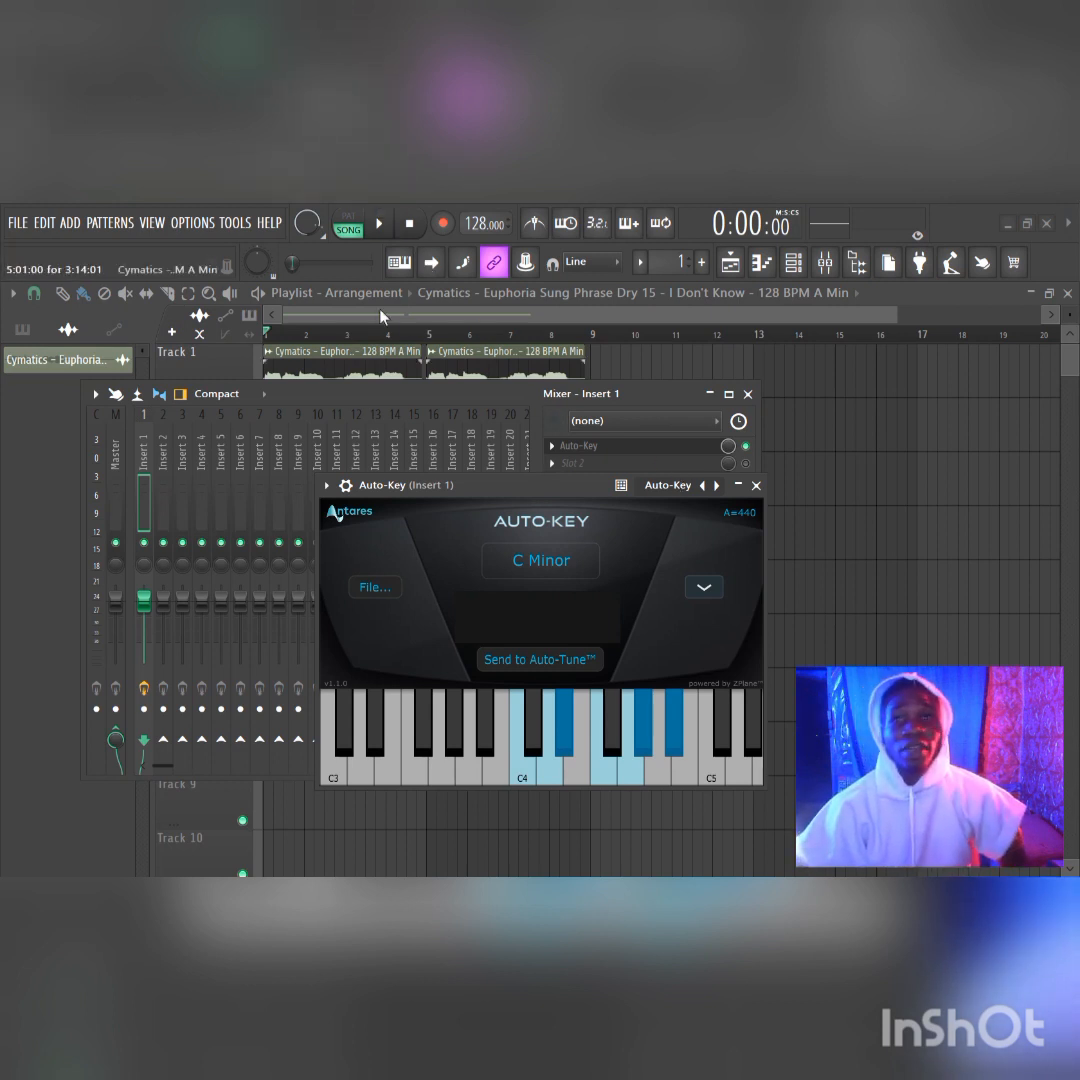
# Play the vocal clips with Auto-Key open to detect their key, and pause playback.
pyautogui.click(381, 224)
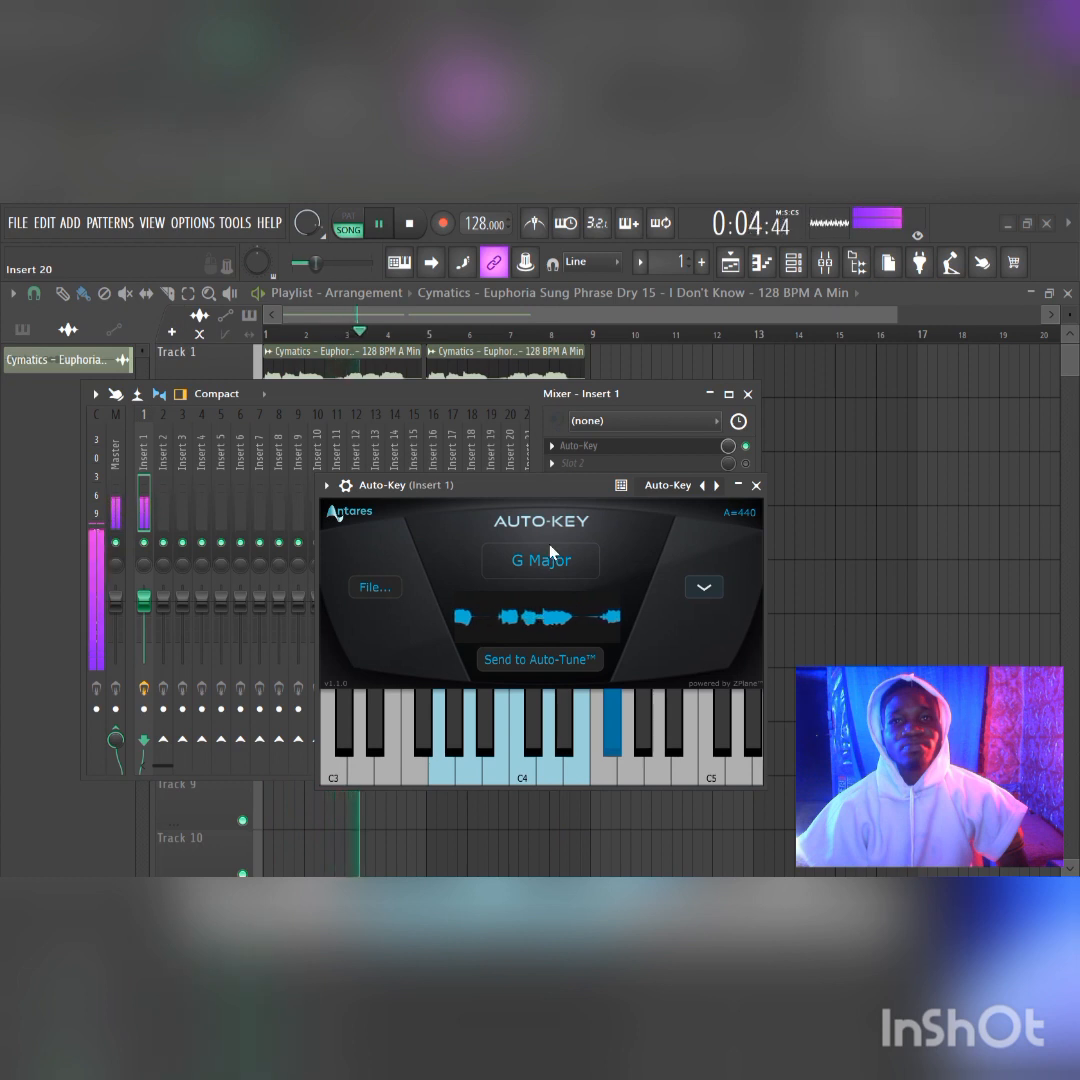
pyautogui.click(380, 224)
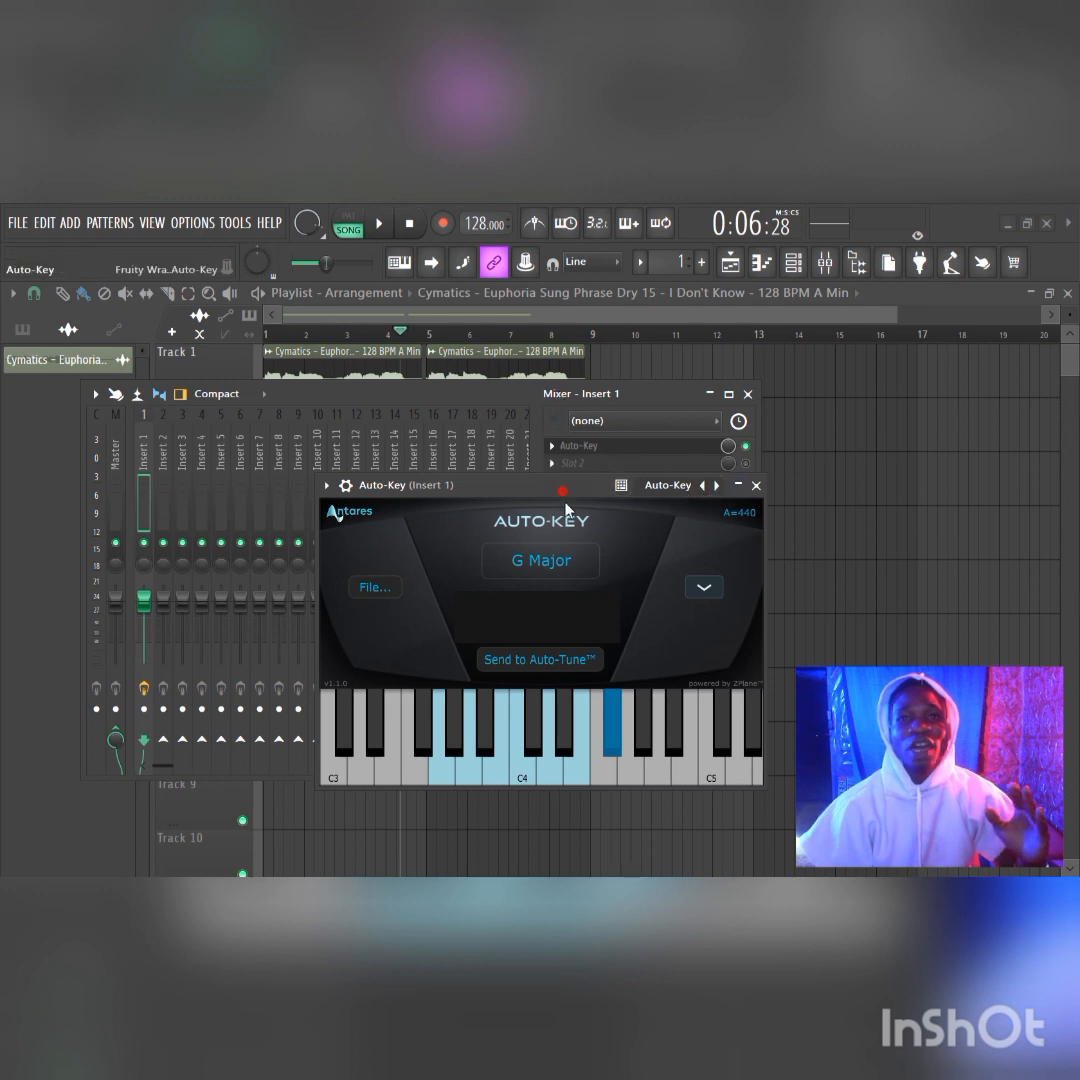
# Enable Auto-Tune Pro on Insert 1 and open it, arranging its window and Auto-Key's so the key and scale settings are accessible.
pyautogui.moveTo(562, 488); pyautogui.dragTo(556, 609)
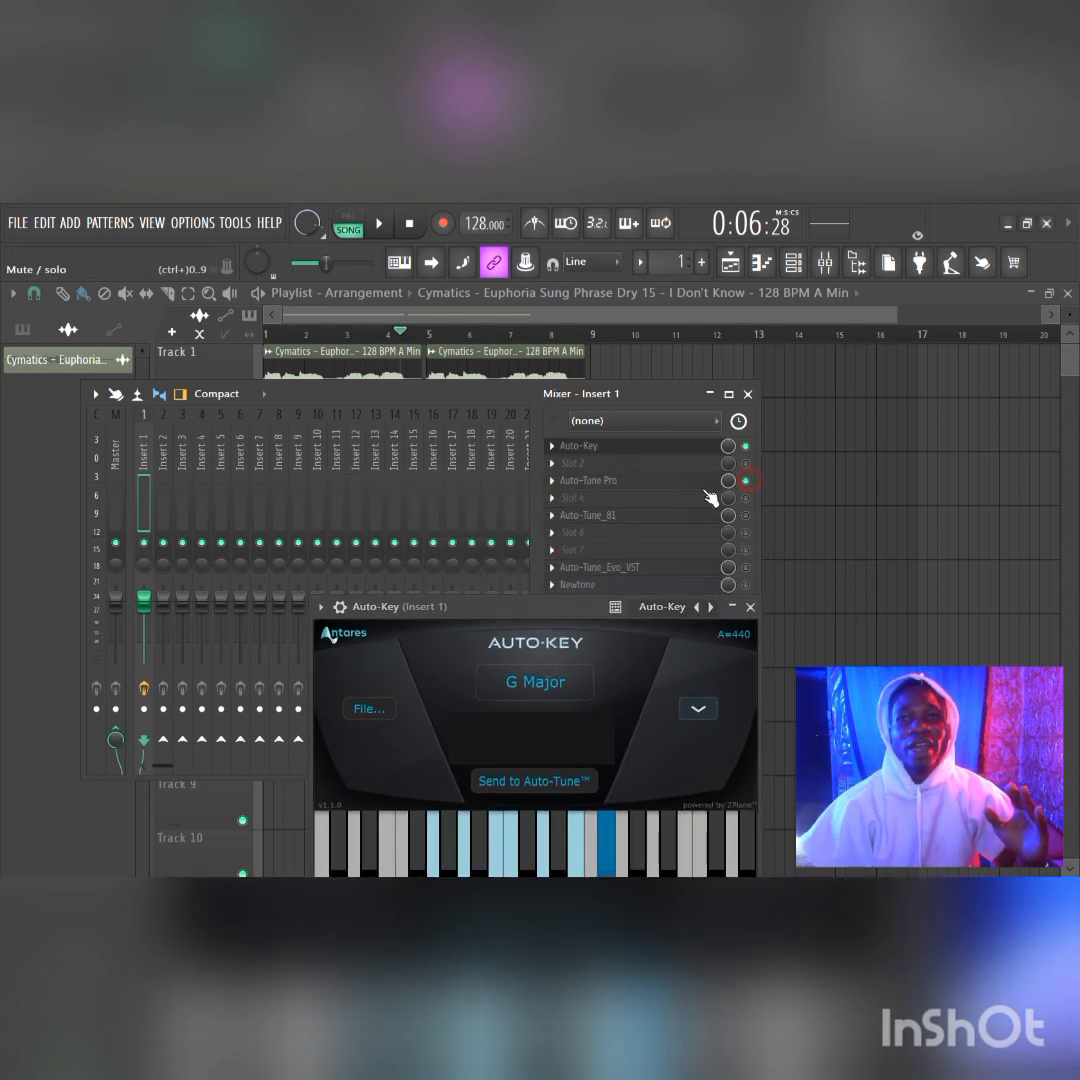
pyautogui.click(645, 497)
pyautogui.moveTo(647, 498)
pyautogui.click(648, 402)
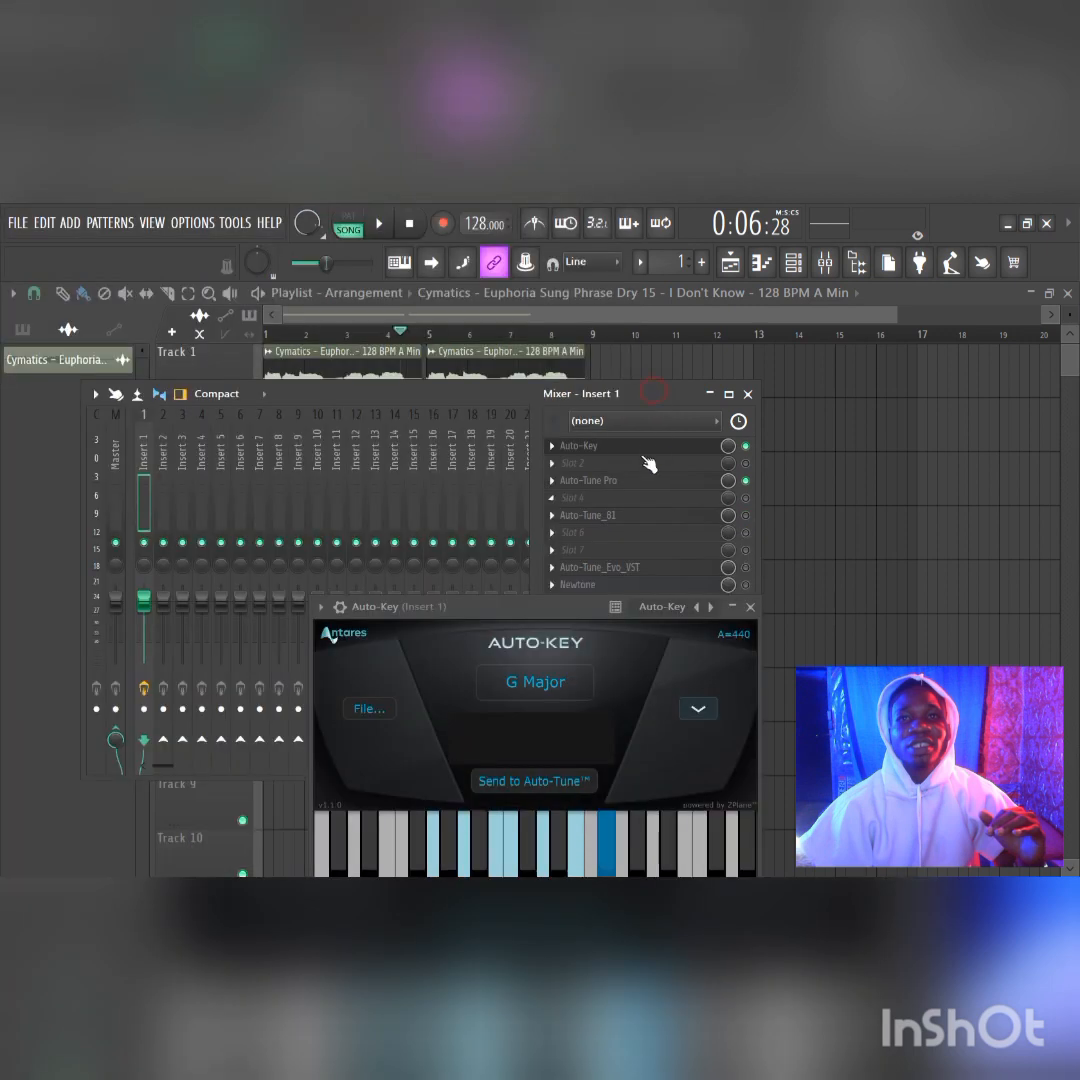
pyautogui.click(637, 487)
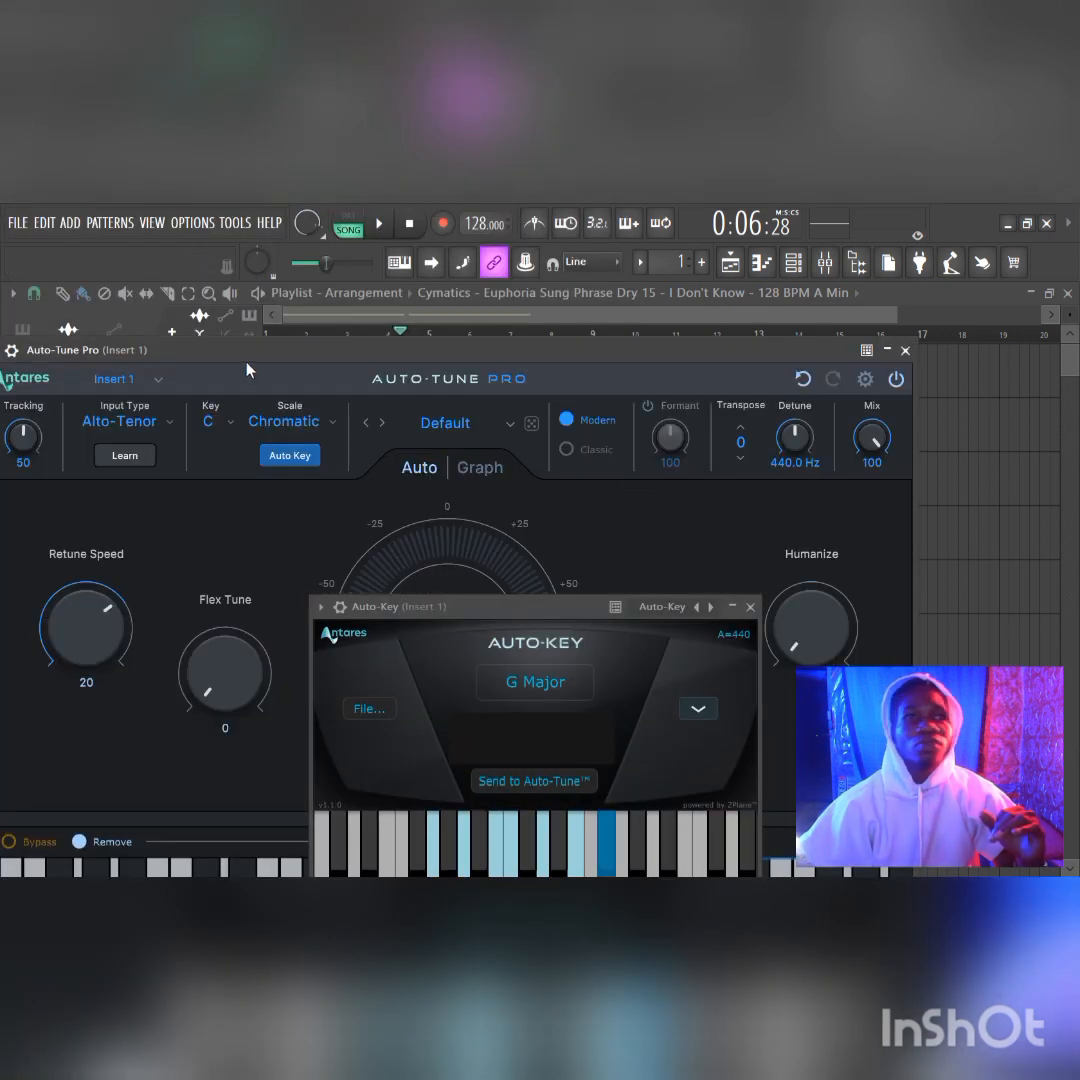
pyautogui.moveTo(248, 346); pyautogui.dragTo(548, 333)
pyautogui.moveTo(445, 606); pyautogui.dragTo(405, 827)
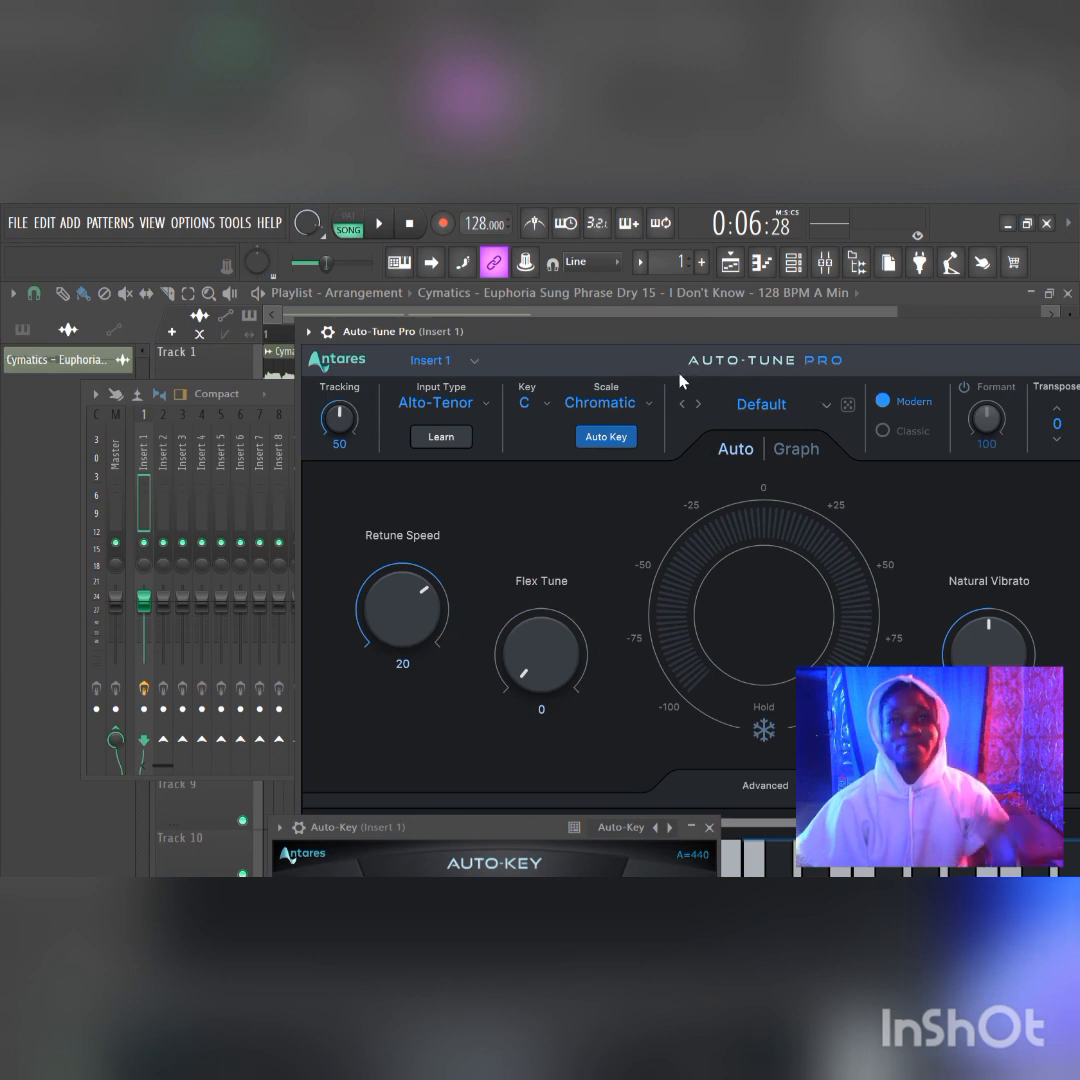
# Set Auto-Tune Pro's key to G with the Major scale, and its Retune Speed to 0.
pyautogui.click(543, 405)
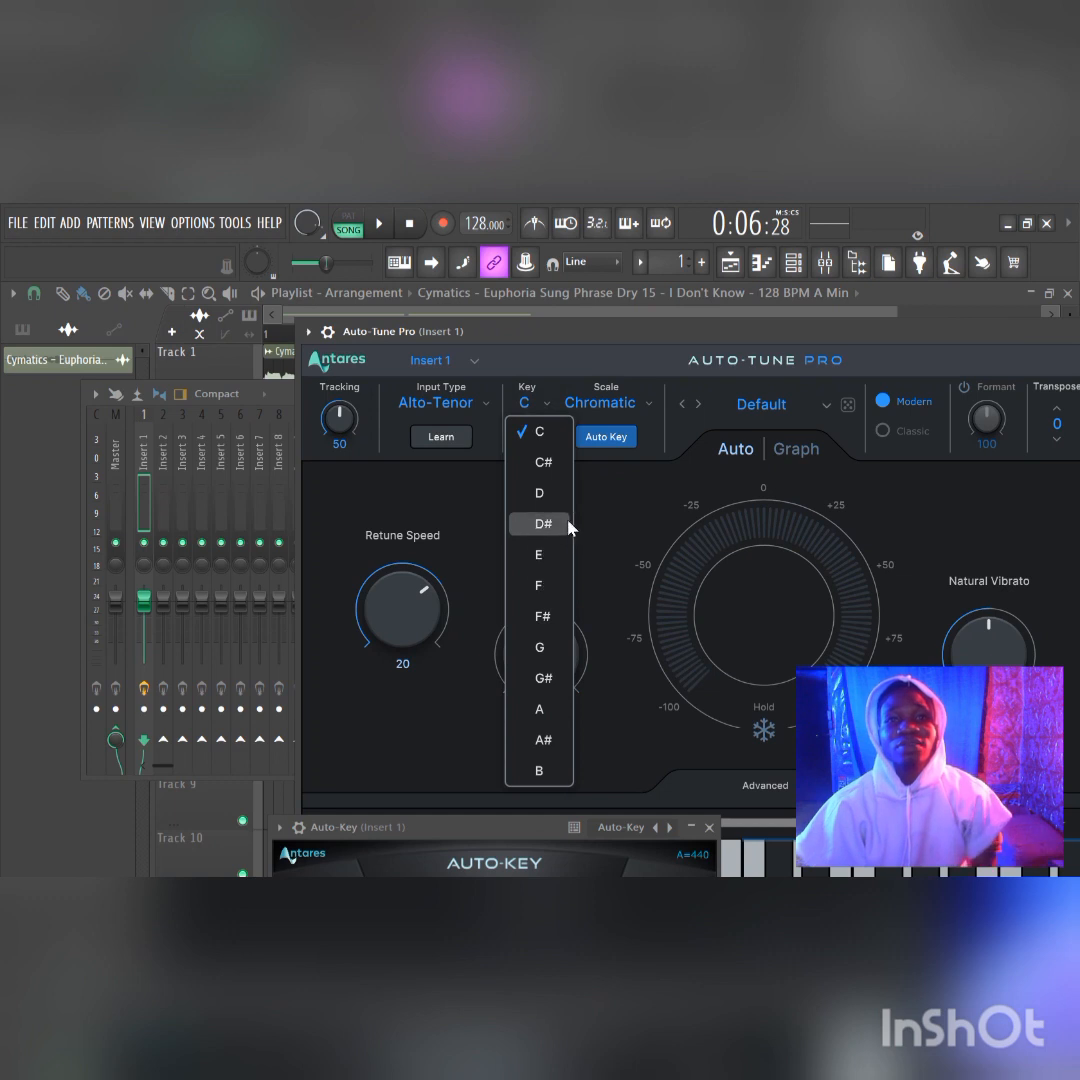
pyautogui.click(541, 650)
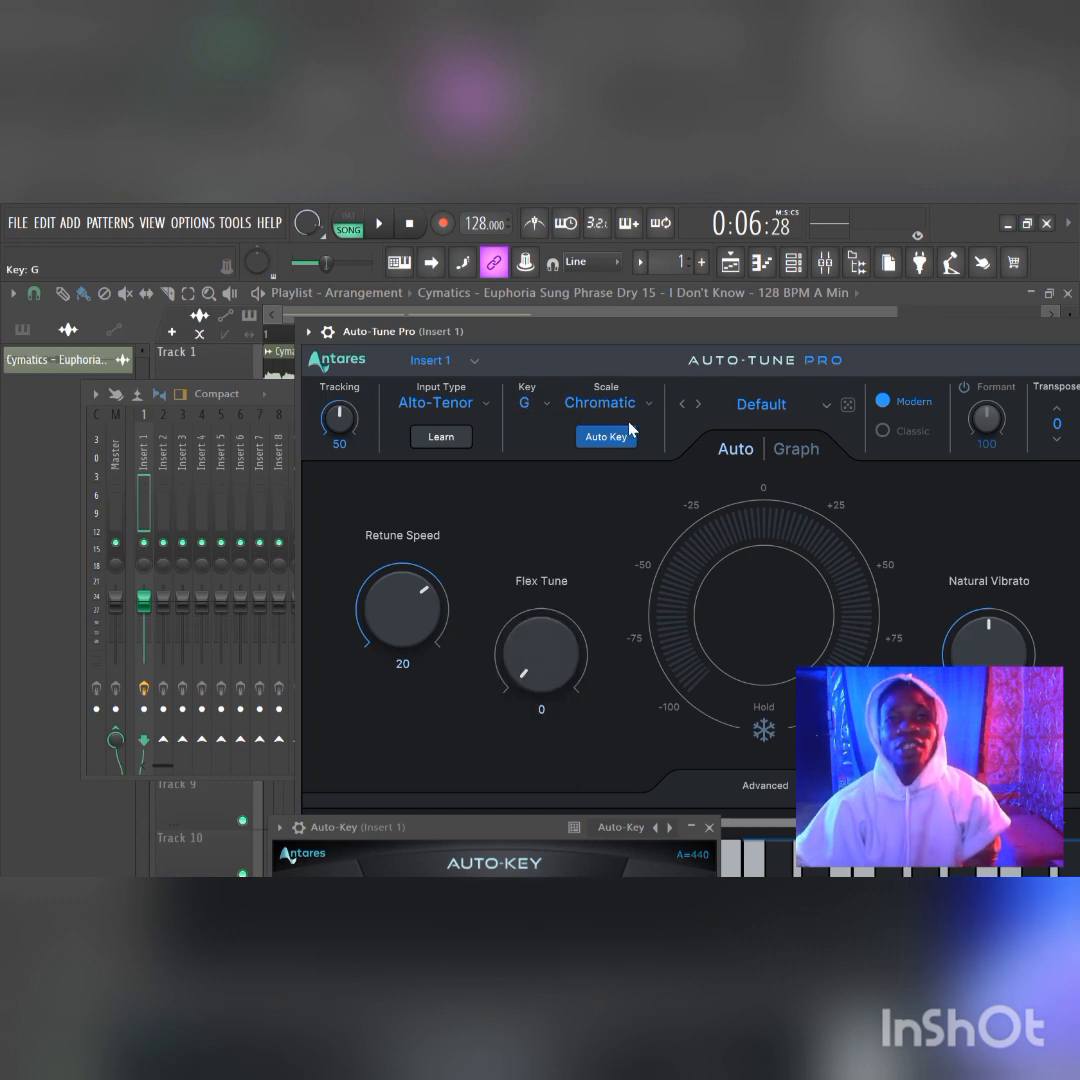
pyautogui.click(600, 403)
pyautogui.click(601, 346)
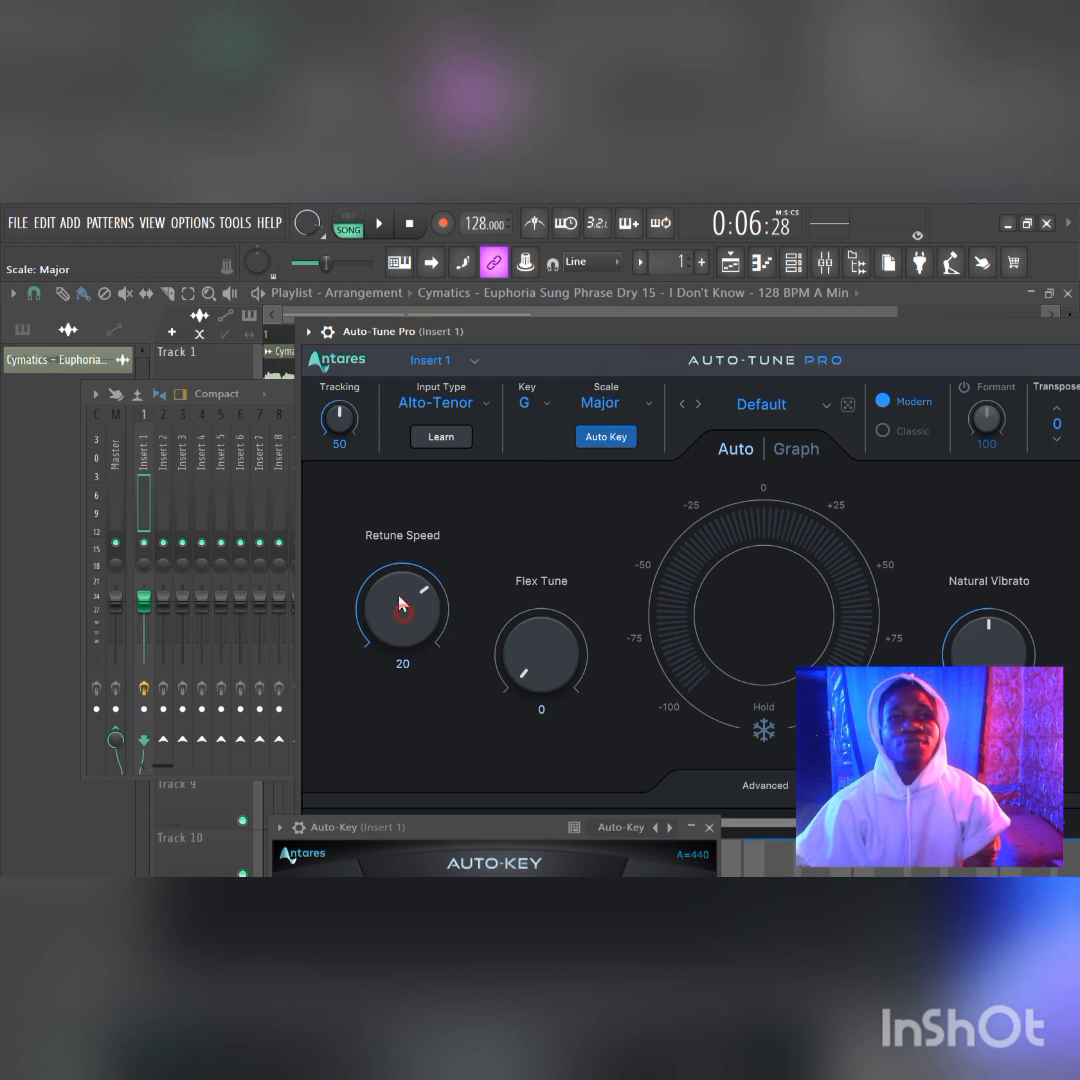
pyautogui.moveTo(403, 603); pyautogui.dragTo(403, 660)
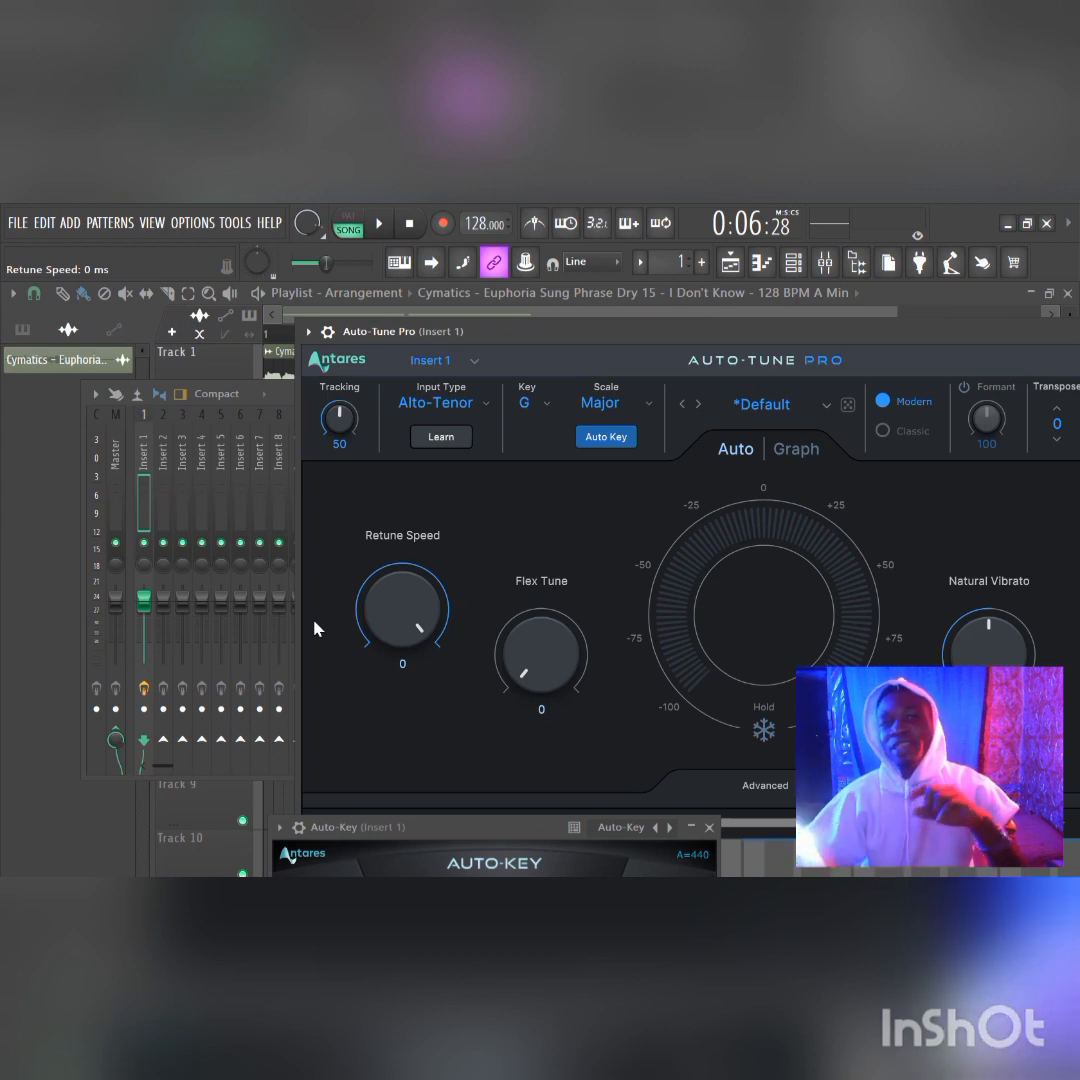
pyautogui.moveTo(415, 591); pyautogui.dragTo(422, 484)
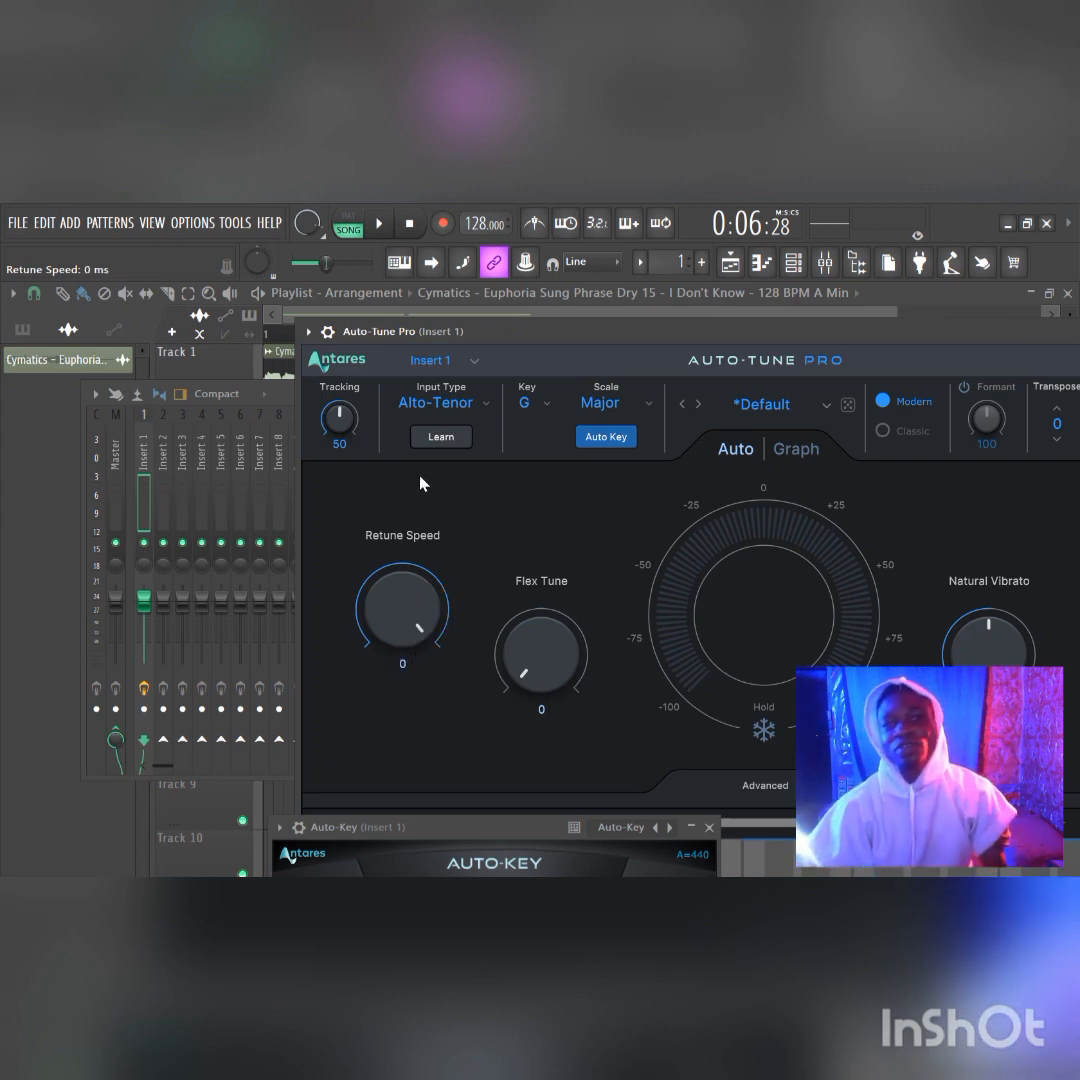
# Play the vocal through Auto-Tune Pro with its whole window in view, and pause playback.
pyautogui.click(391, 227)
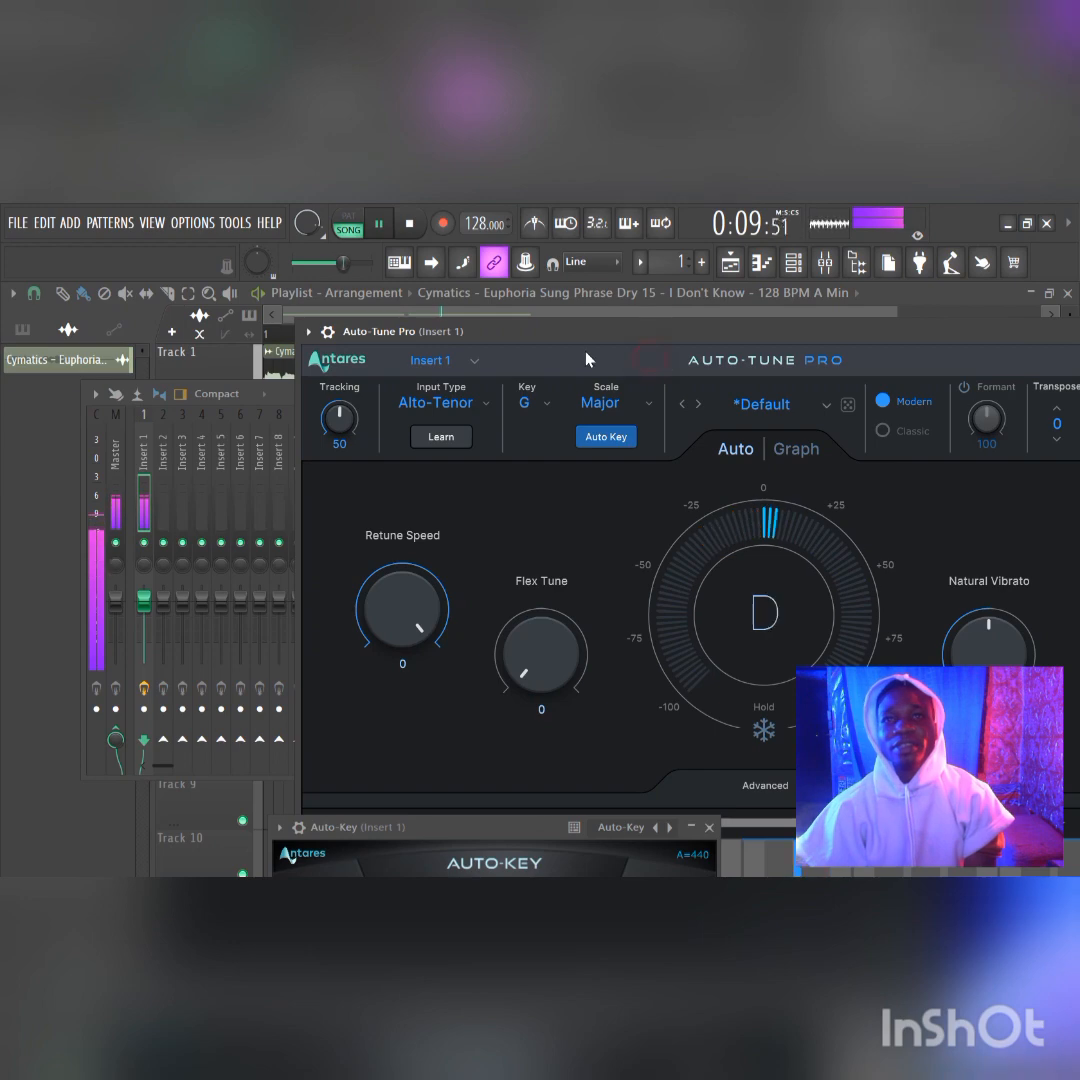
pyautogui.moveTo(897, 332); pyautogui.dragTo(706, 283)
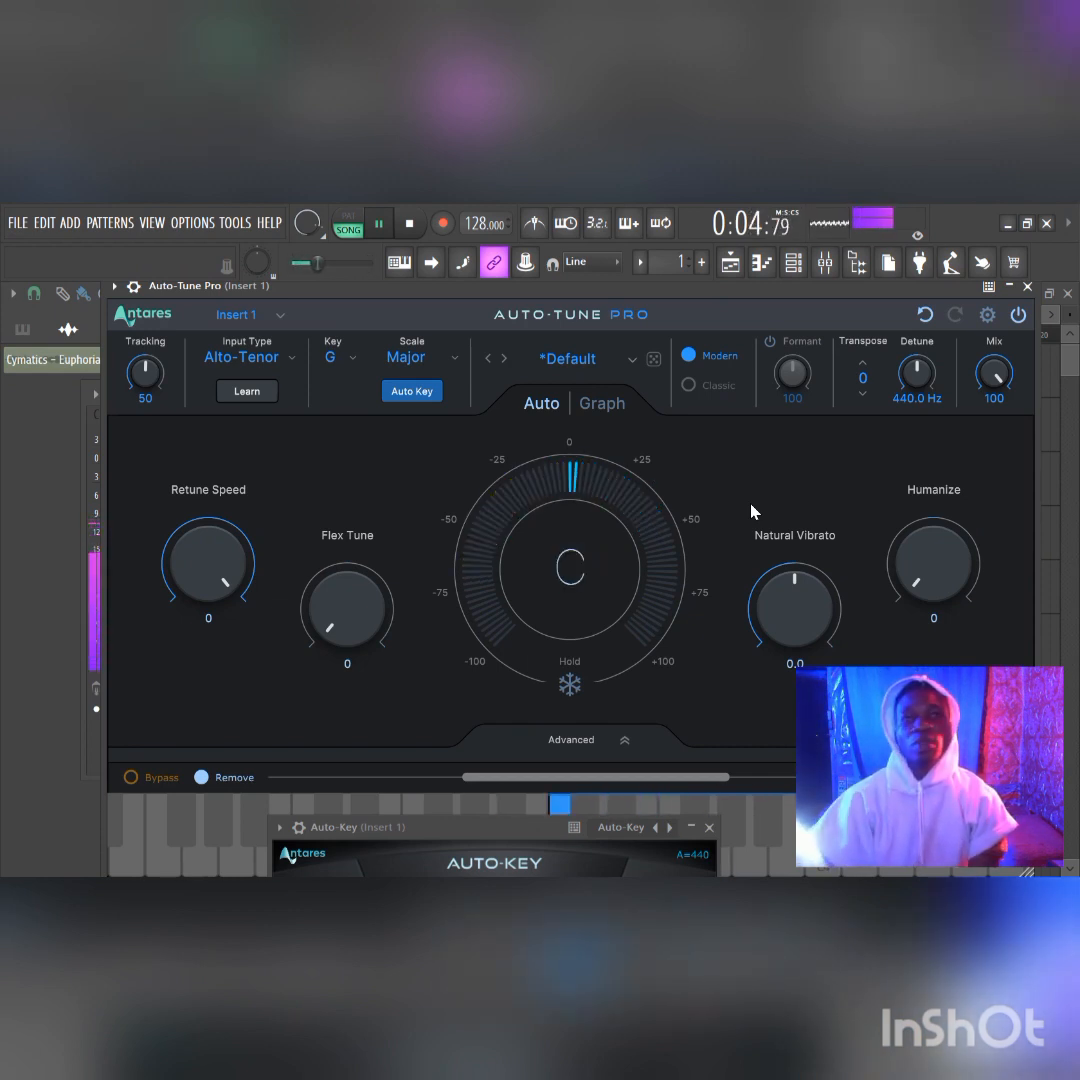
pyautogui.click(379, 228)
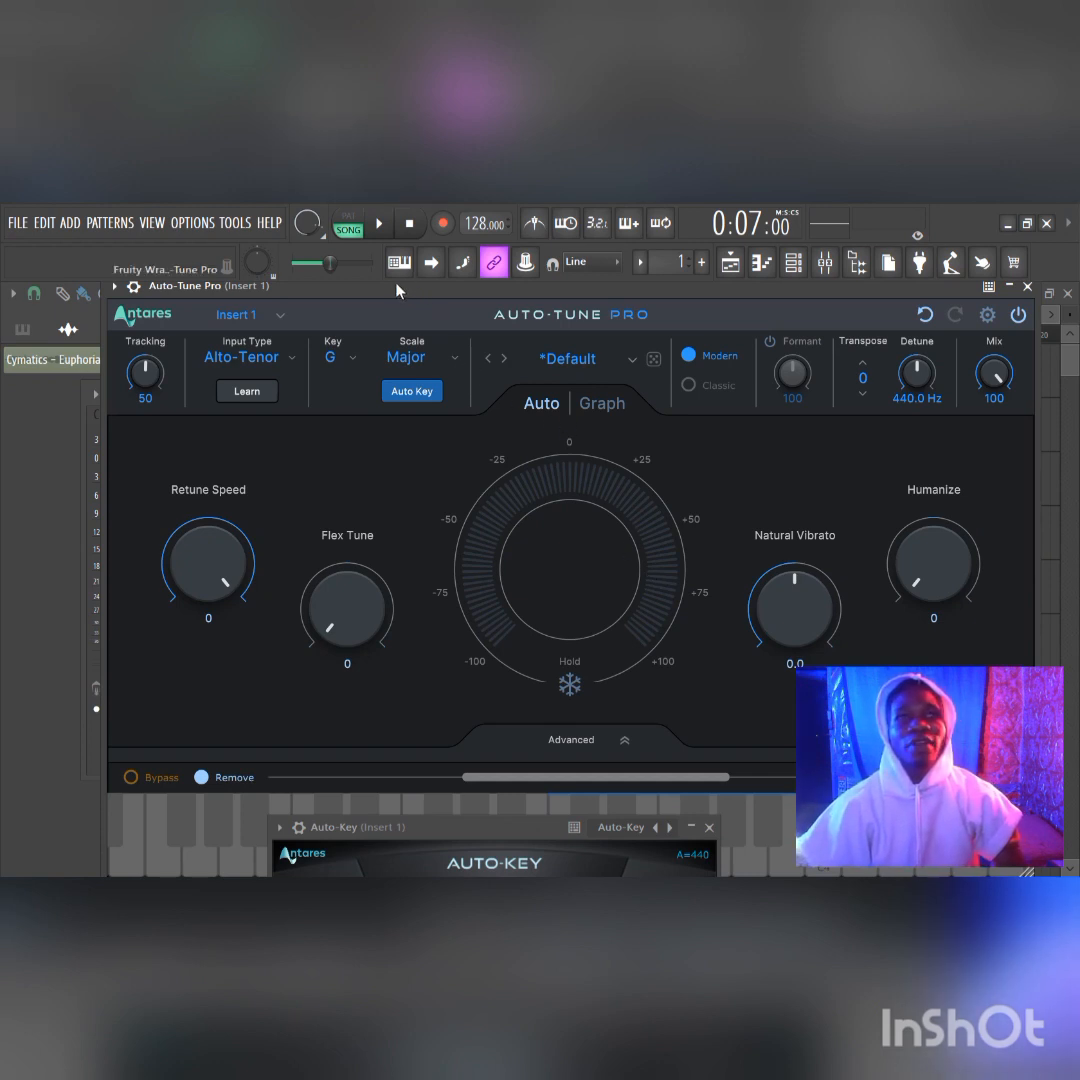
# Compare the vocal with and without Auto-Tune Pro by switching the effect off and on during playback, ending with it on and playback stopped.
pyautogui.click(380, 226)
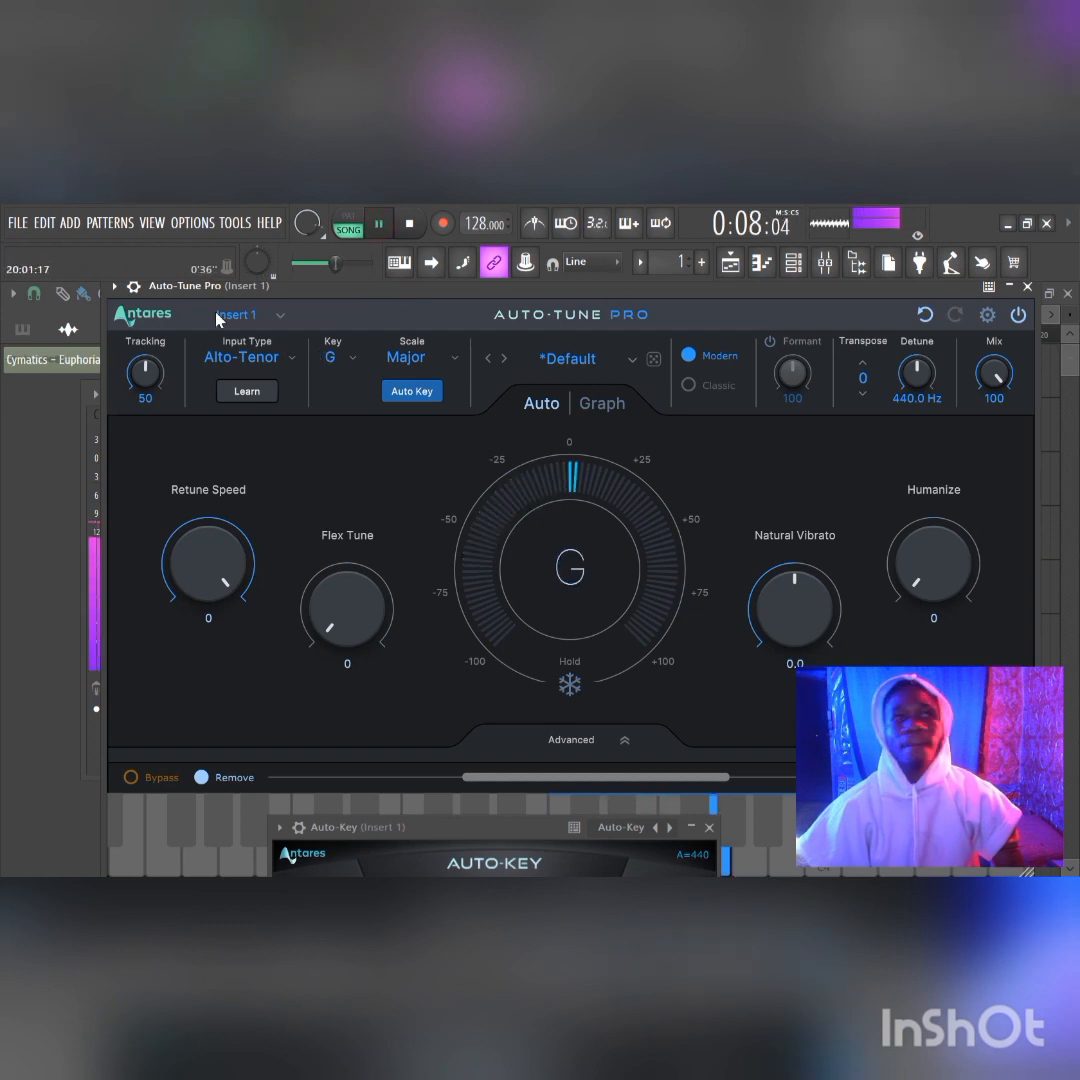
pyautogui.click(133, 287)
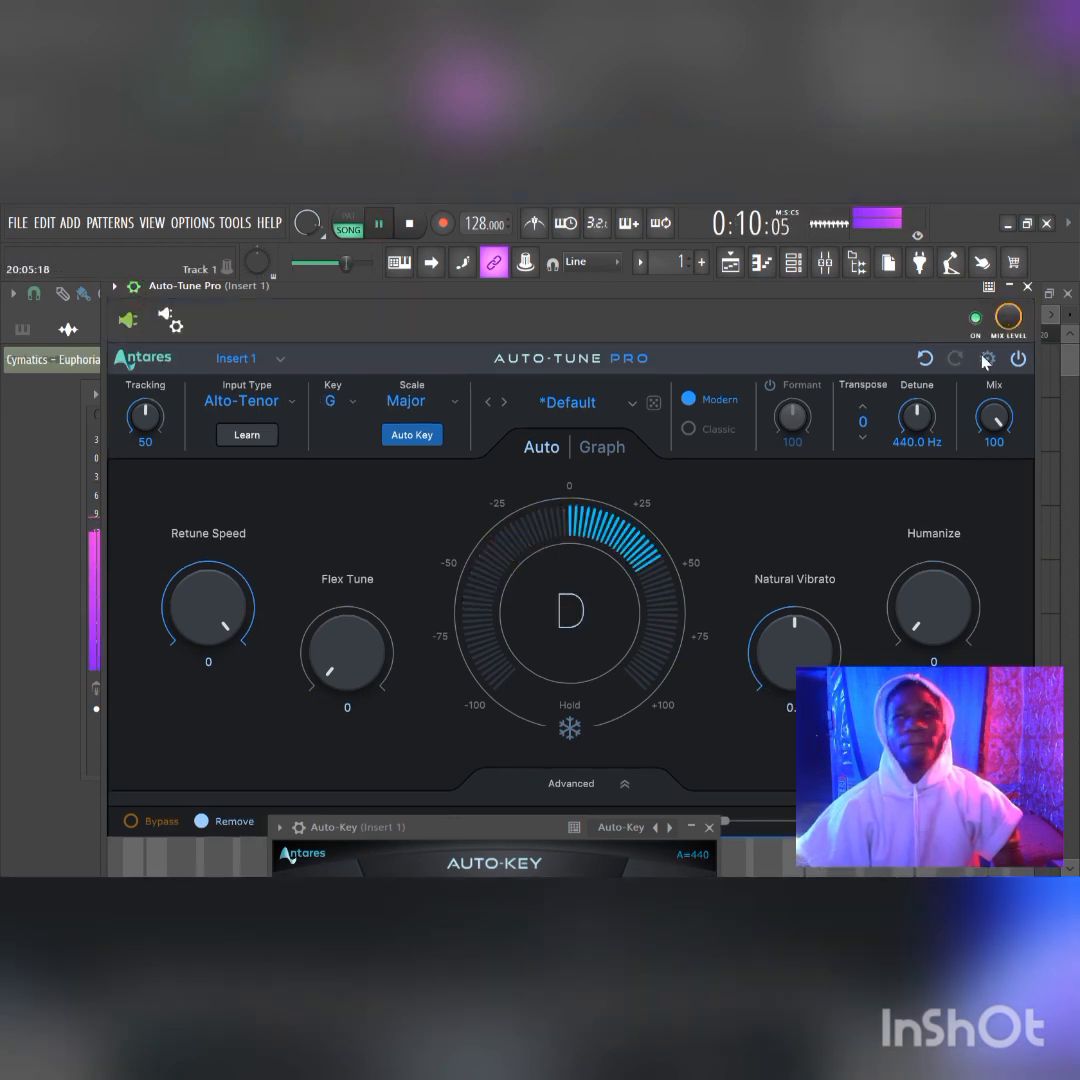
pyautogui.click(976, 322)
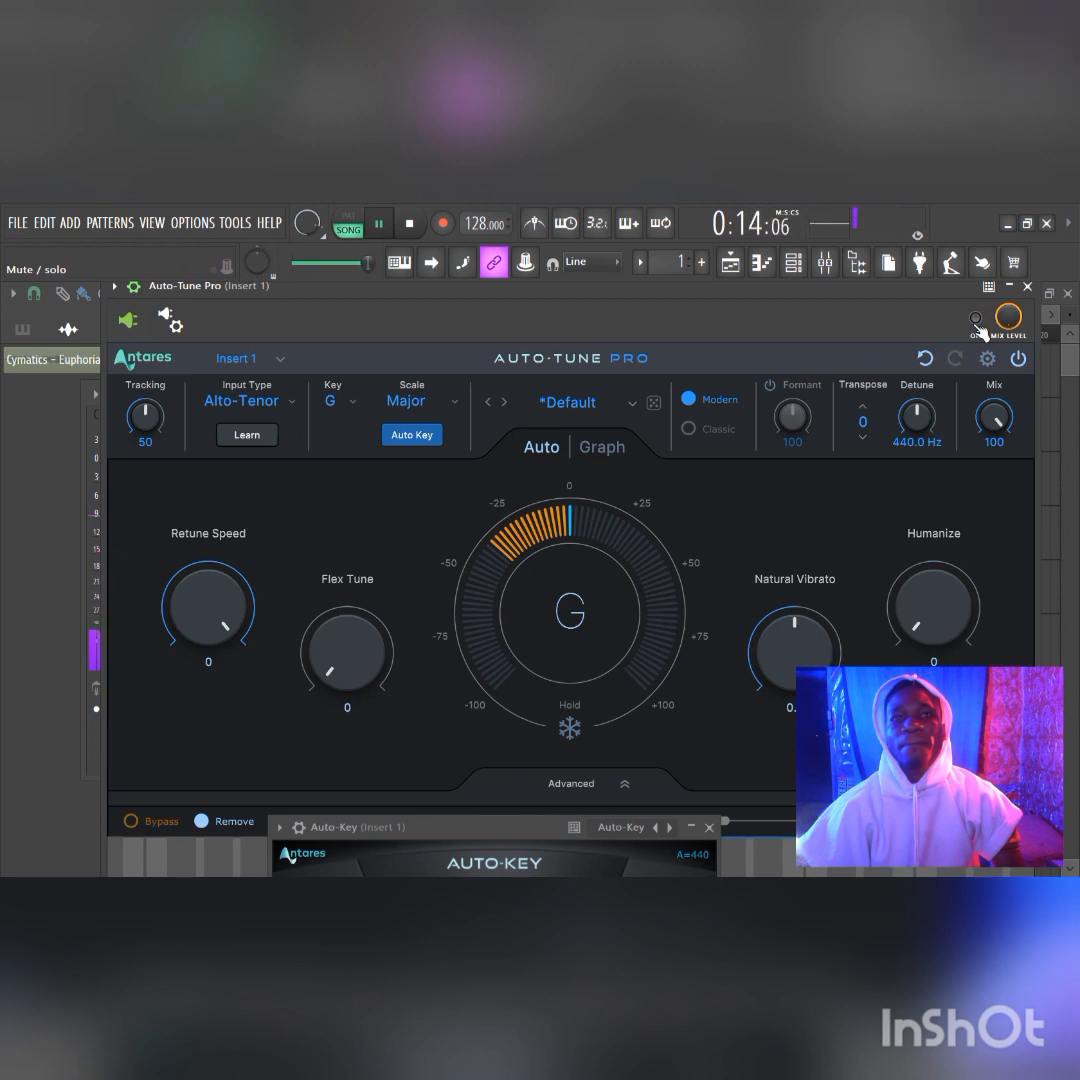
pyautogui.click(976, 320)
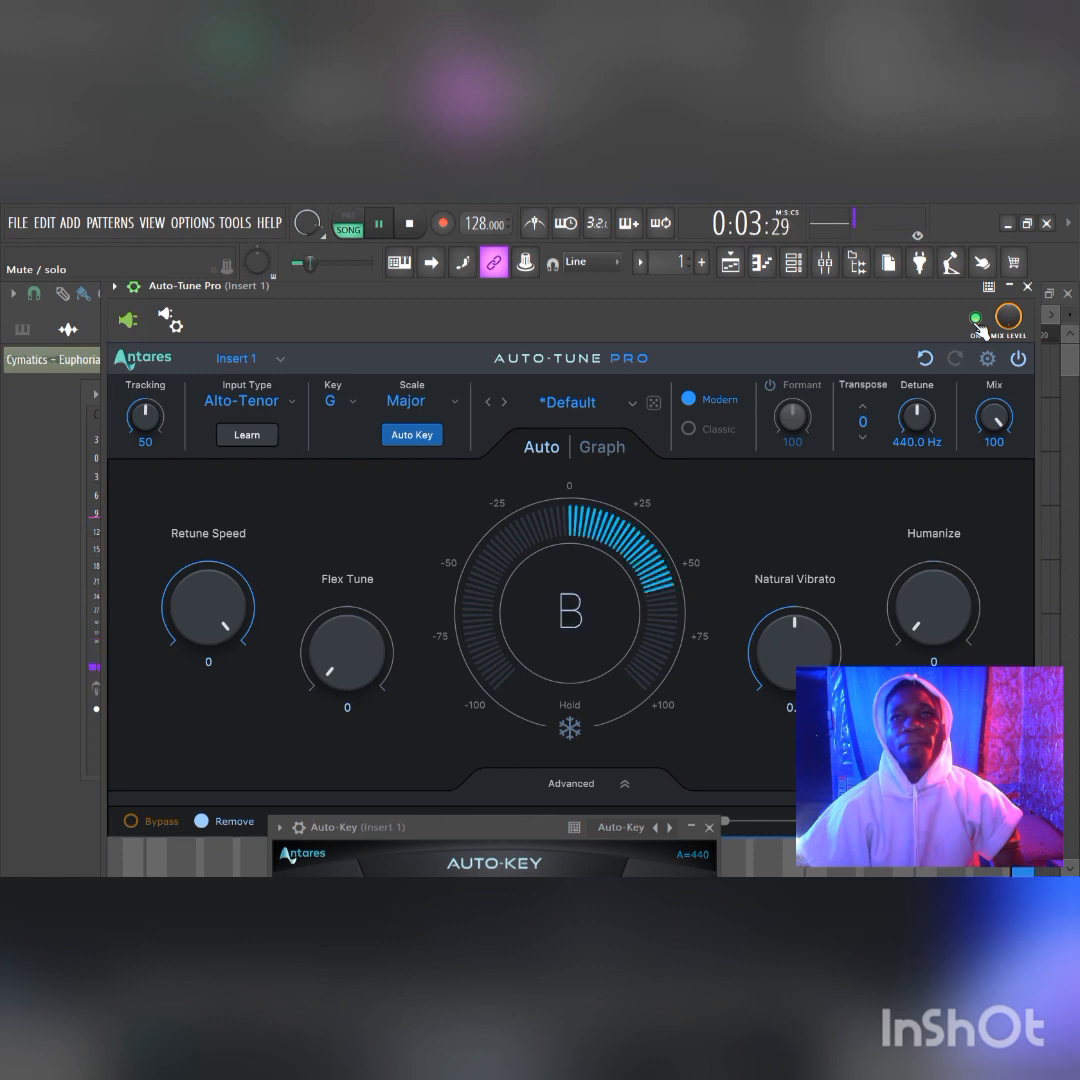
pyautogui.click(976, 320)
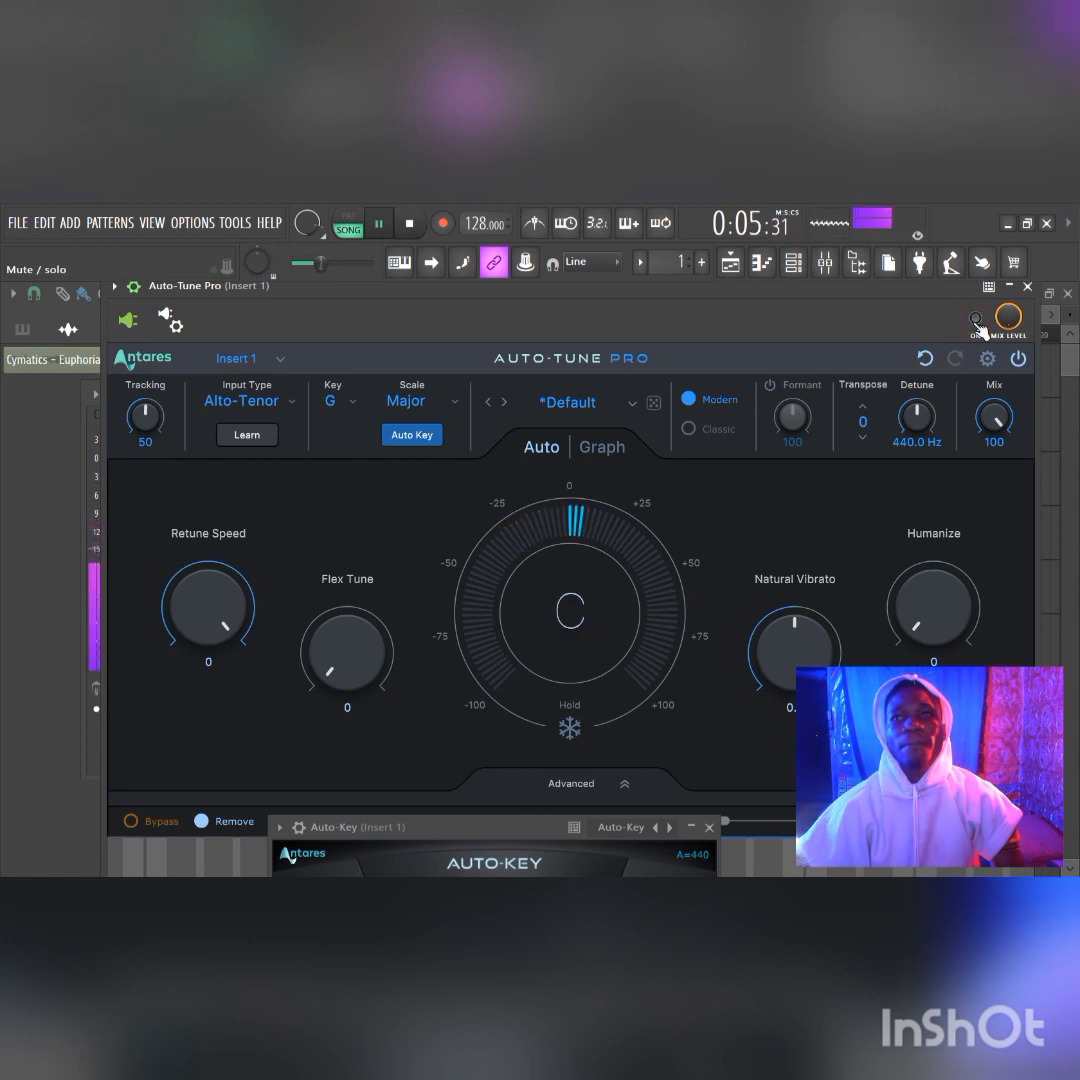
pyautogui.click(976, 320)
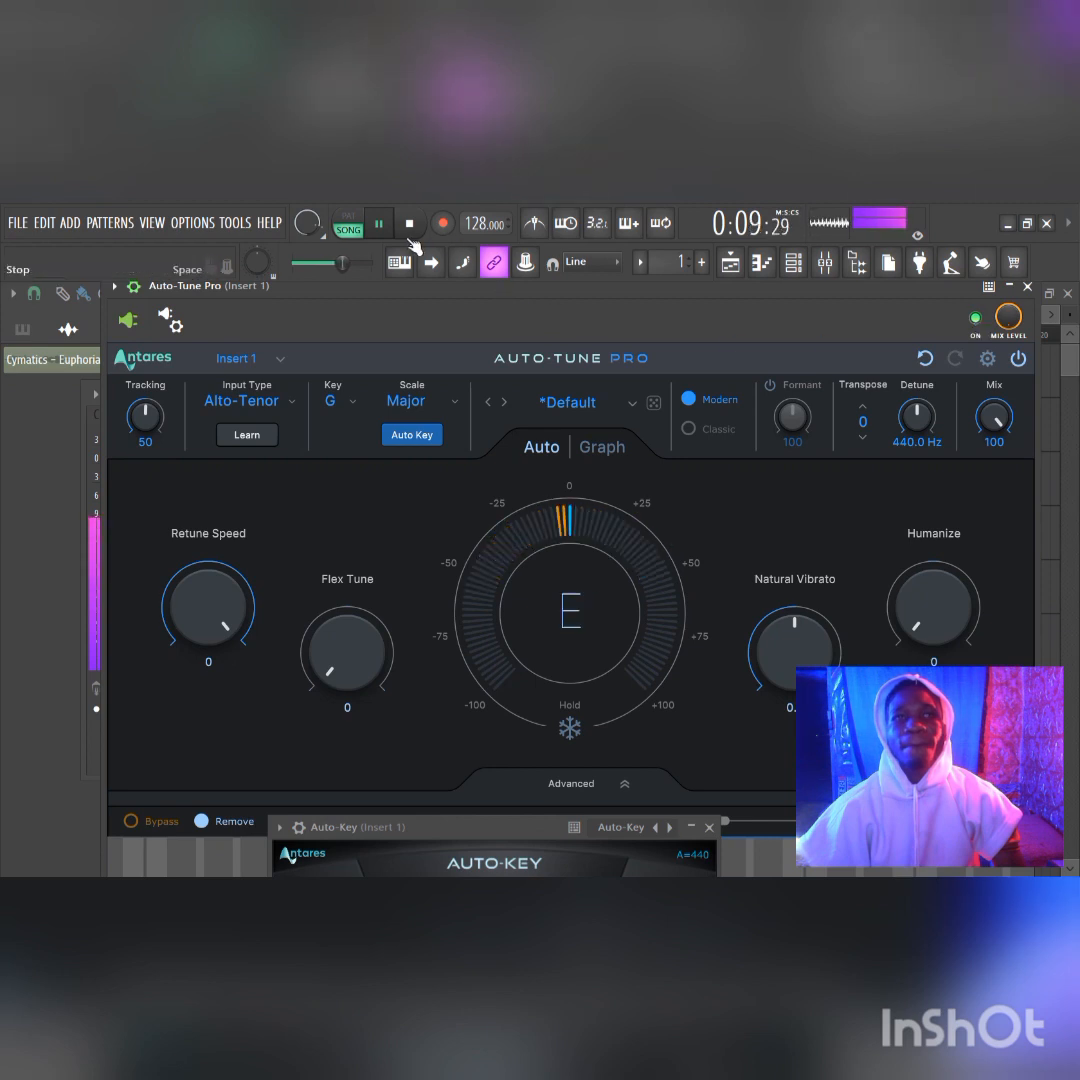
pyautogui.click(409, 226)
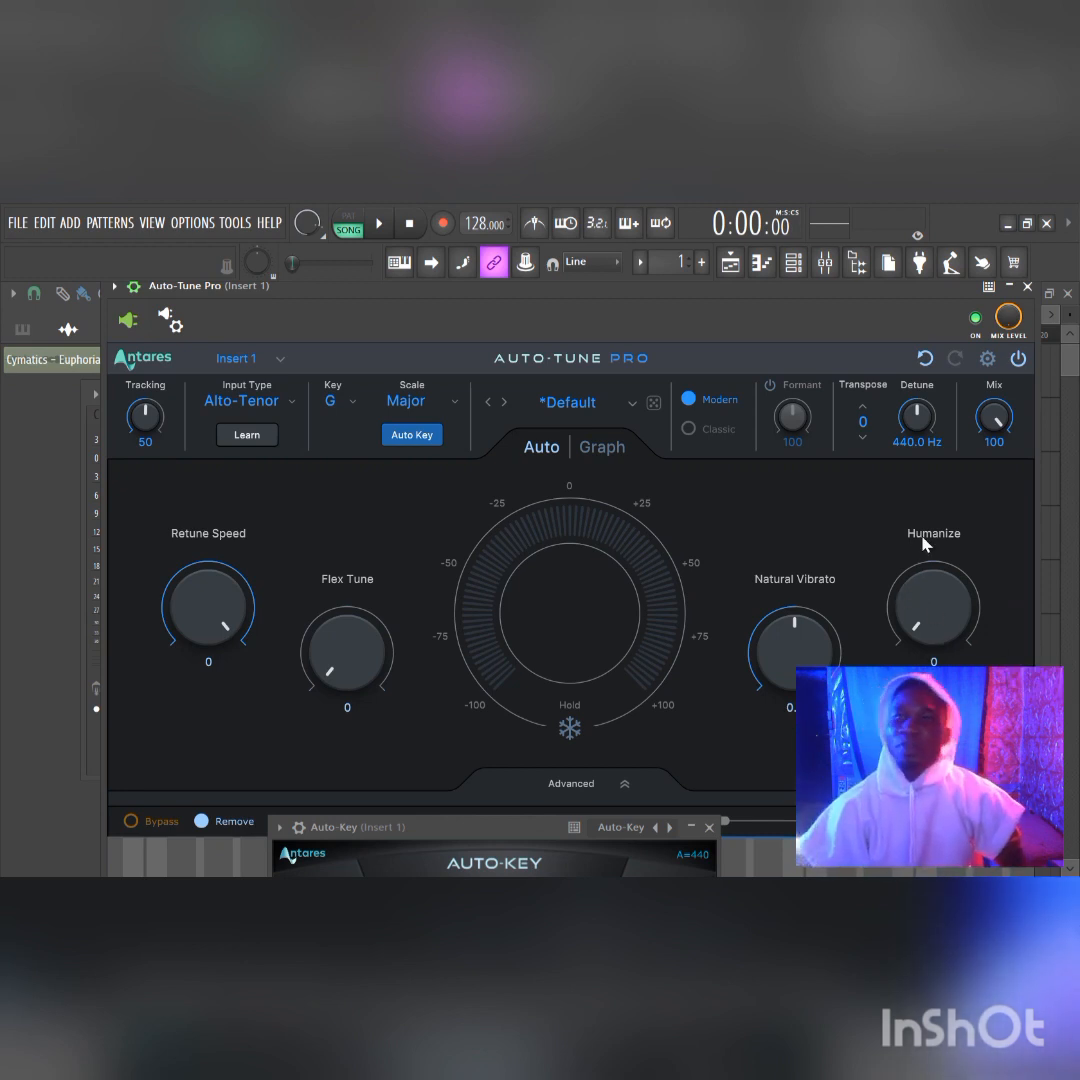
# Set Auto-Tune Pro's Humanize to 38 and close the Auto-Key window.
pyautogui.moveTo(914, 622); pyautogui.dragTo(912, 572)
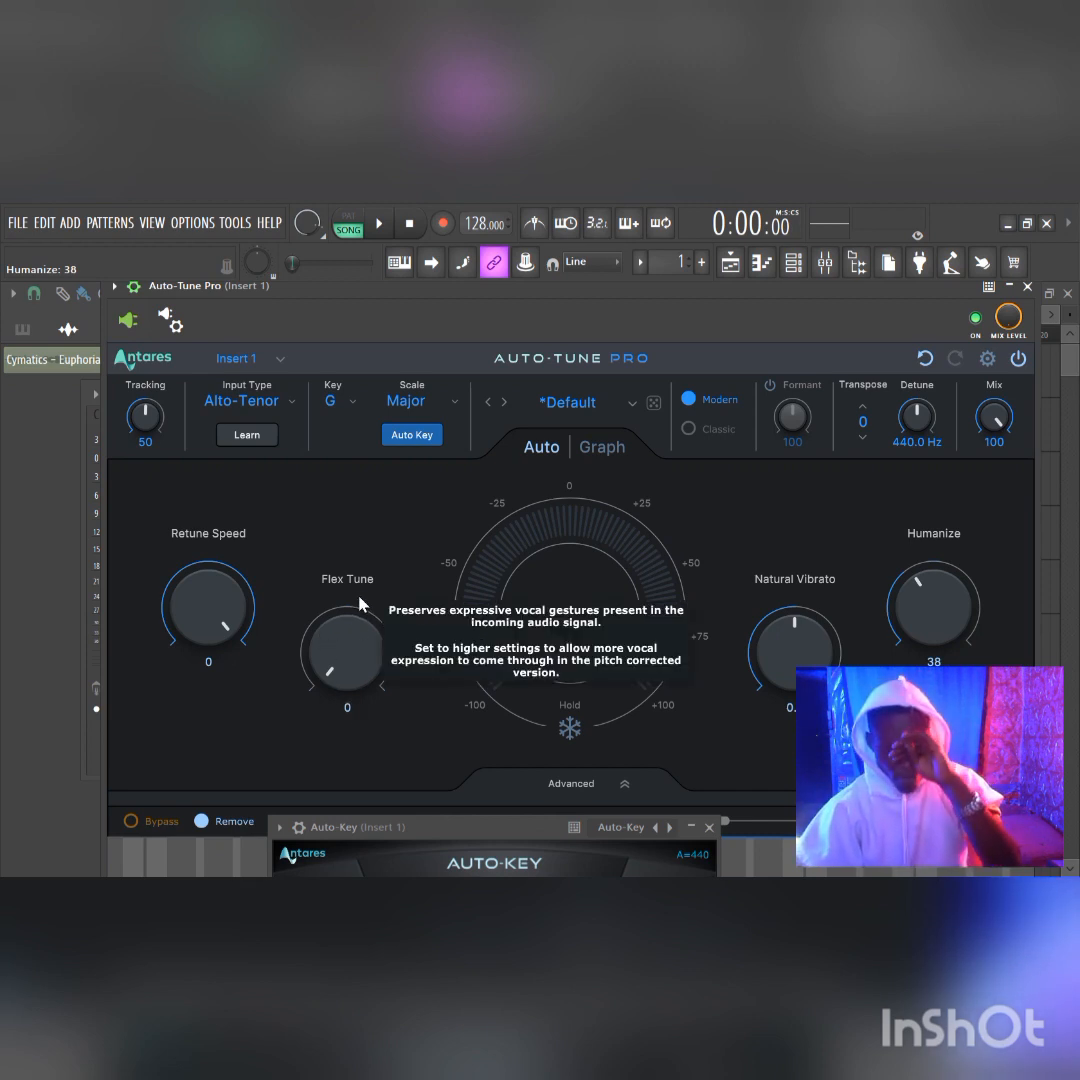
pyautogui.moveTo(313, 687)
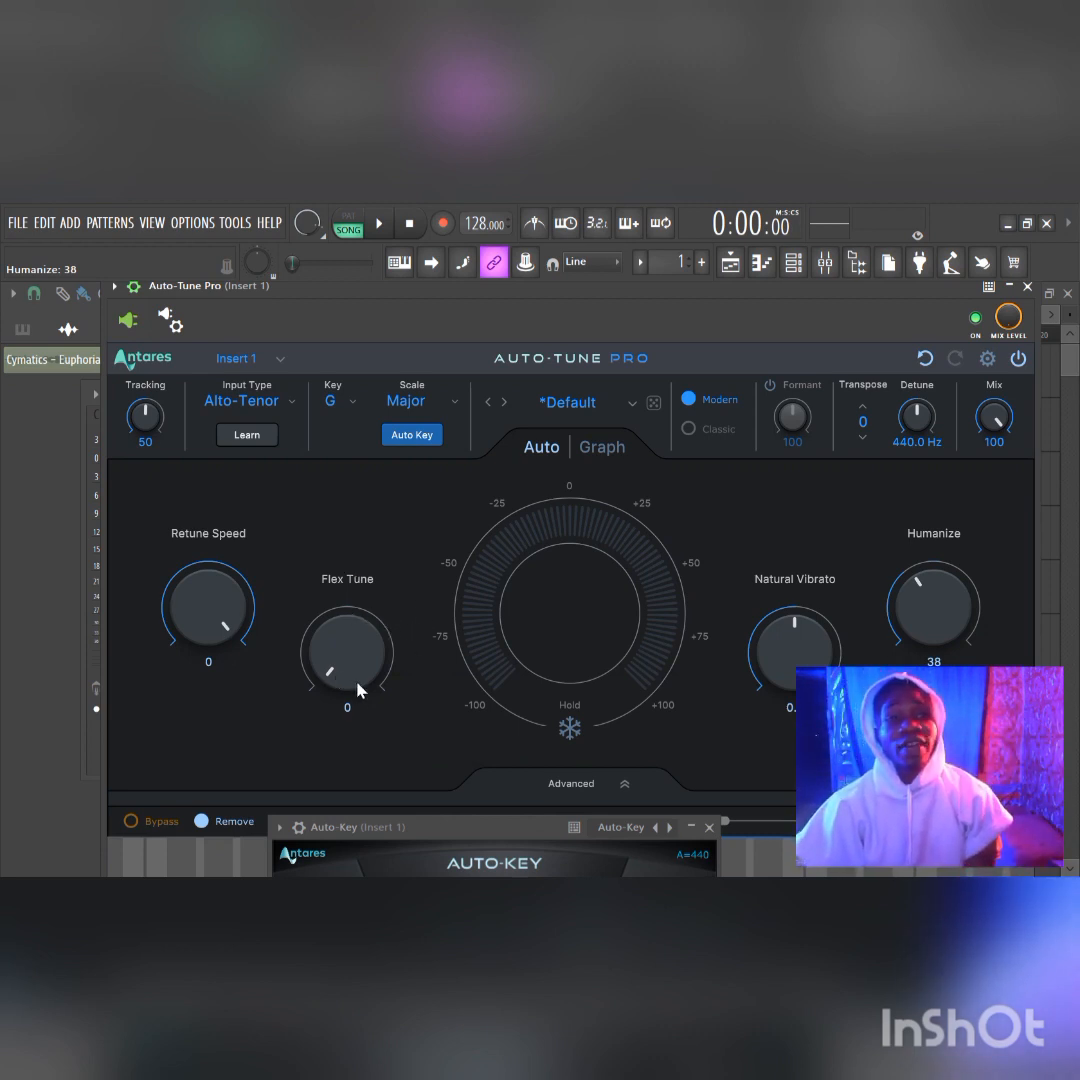
pyautogui.moveTo(348, 668)
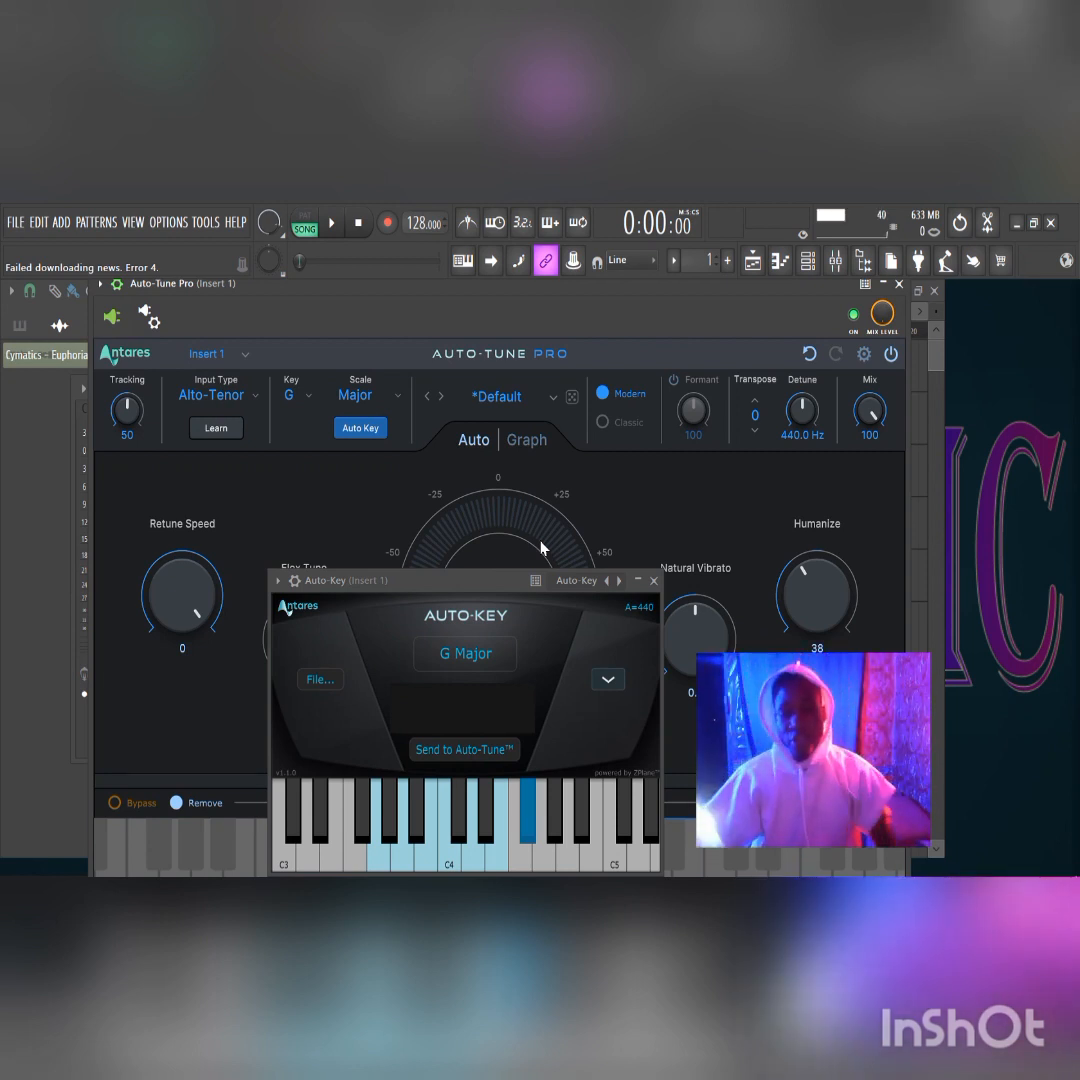
pyautogui.click(653, 581)
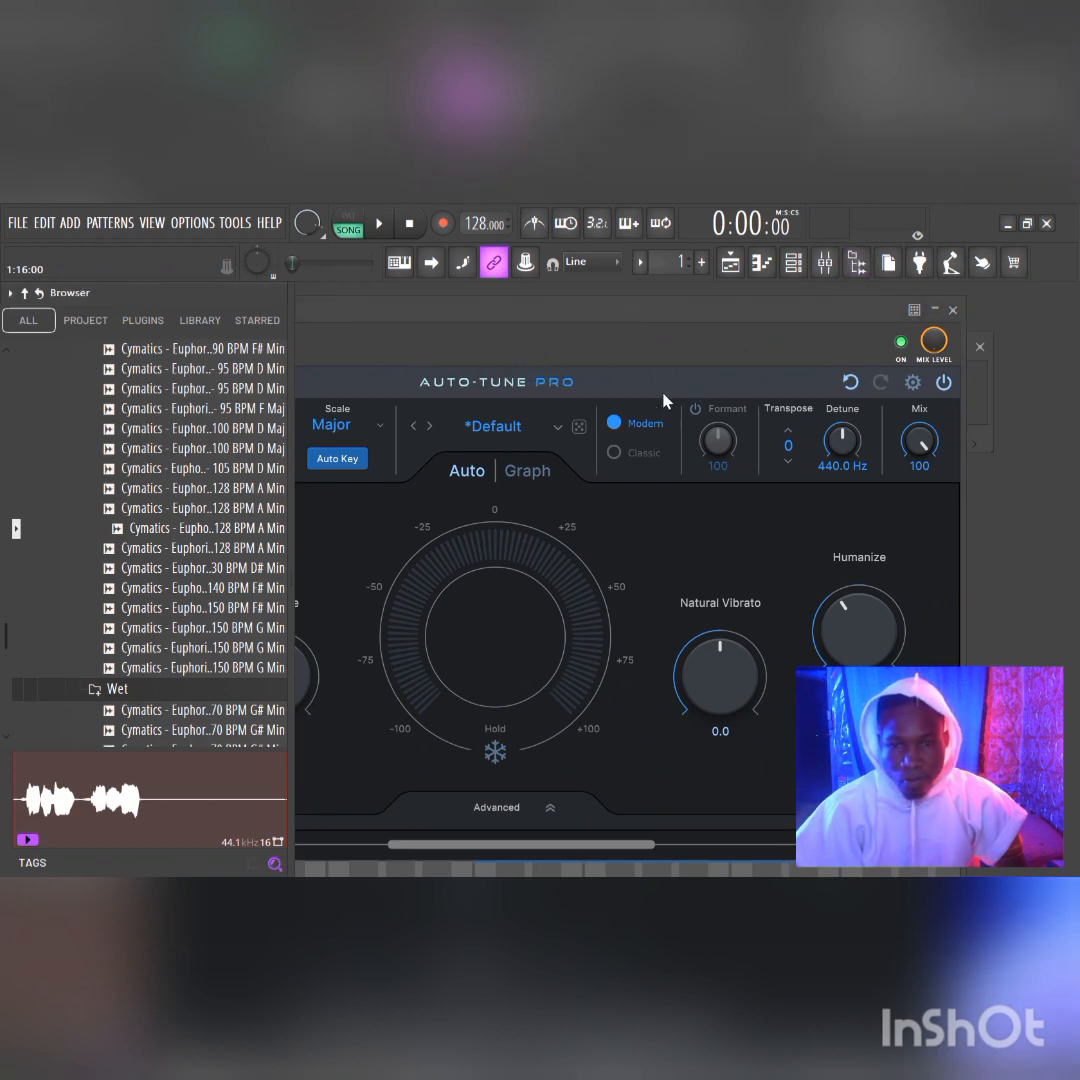
# Hide the browser, bring the Auto-Tune Pro window fully into view and set Flex Tune to 18.
pyautogui.click(858, 268)
pyautogui.click(315, 379)
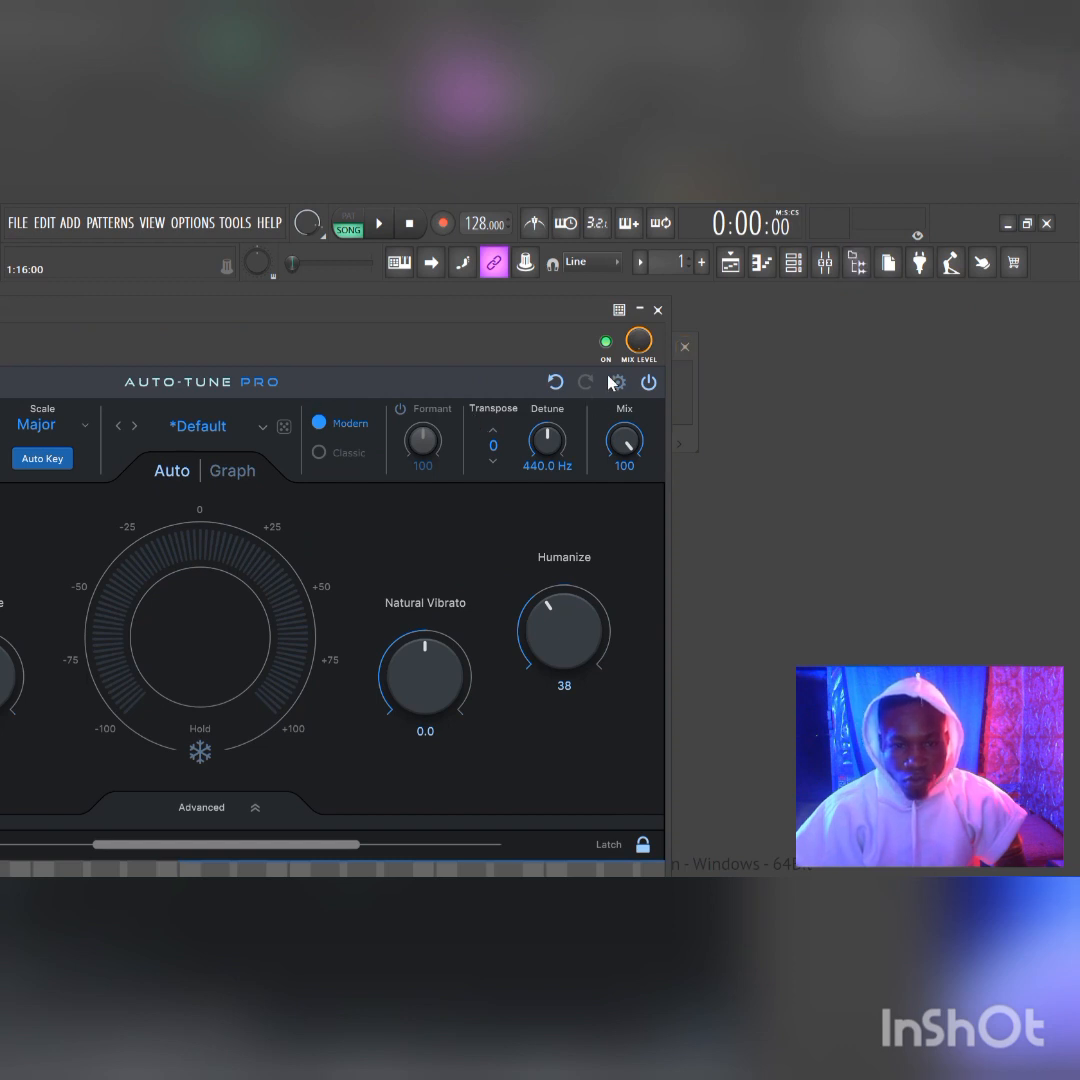
pyautogui.moveTo(438, 346); pyautogui.dragTo(775, 322)
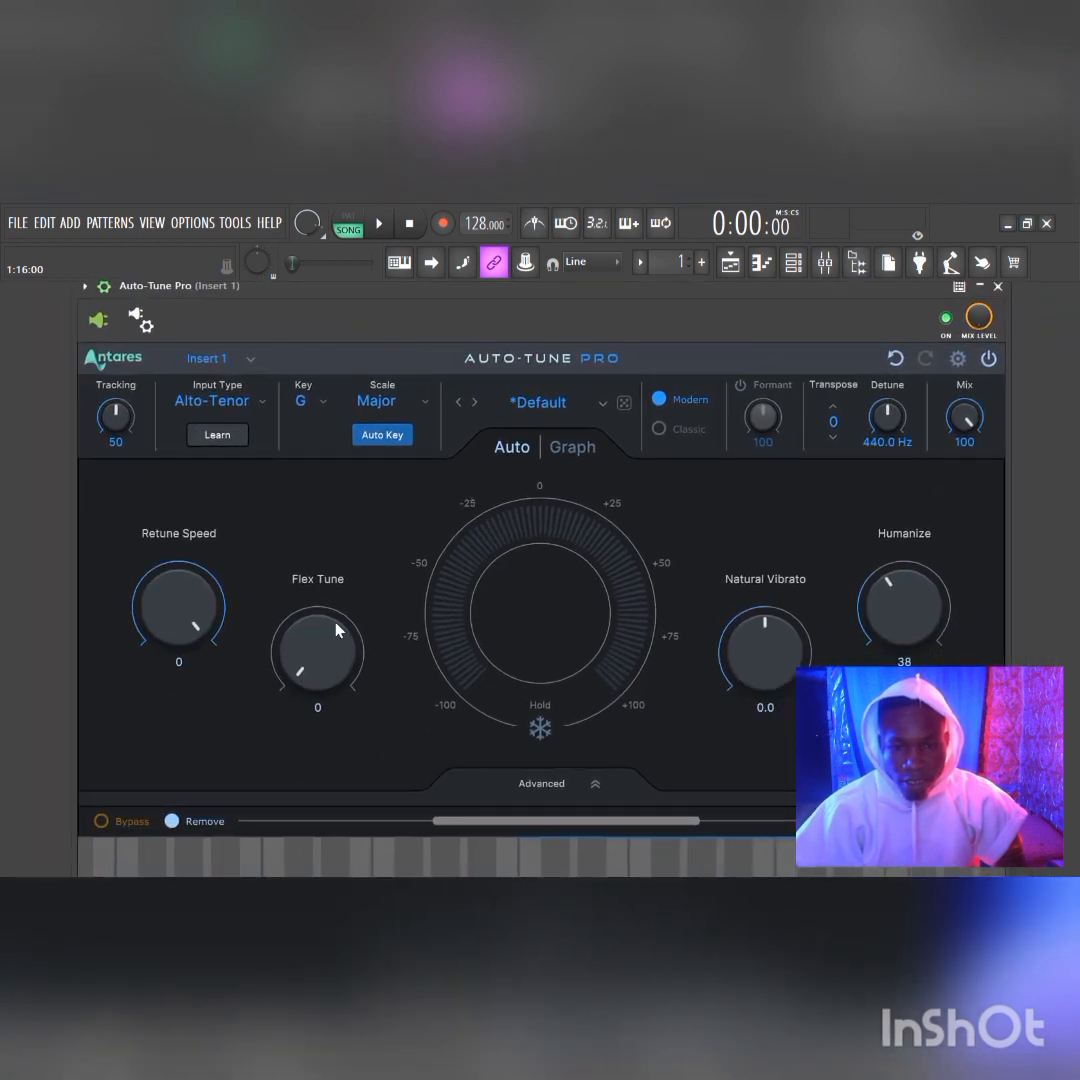
pyautogui.moveTo(309, 670)
pyautogui.mouseDown()
pyautogui.moveTo(312, 619)
pyautogui.moveTo(323, 643)
pyautogui.mouseUp()
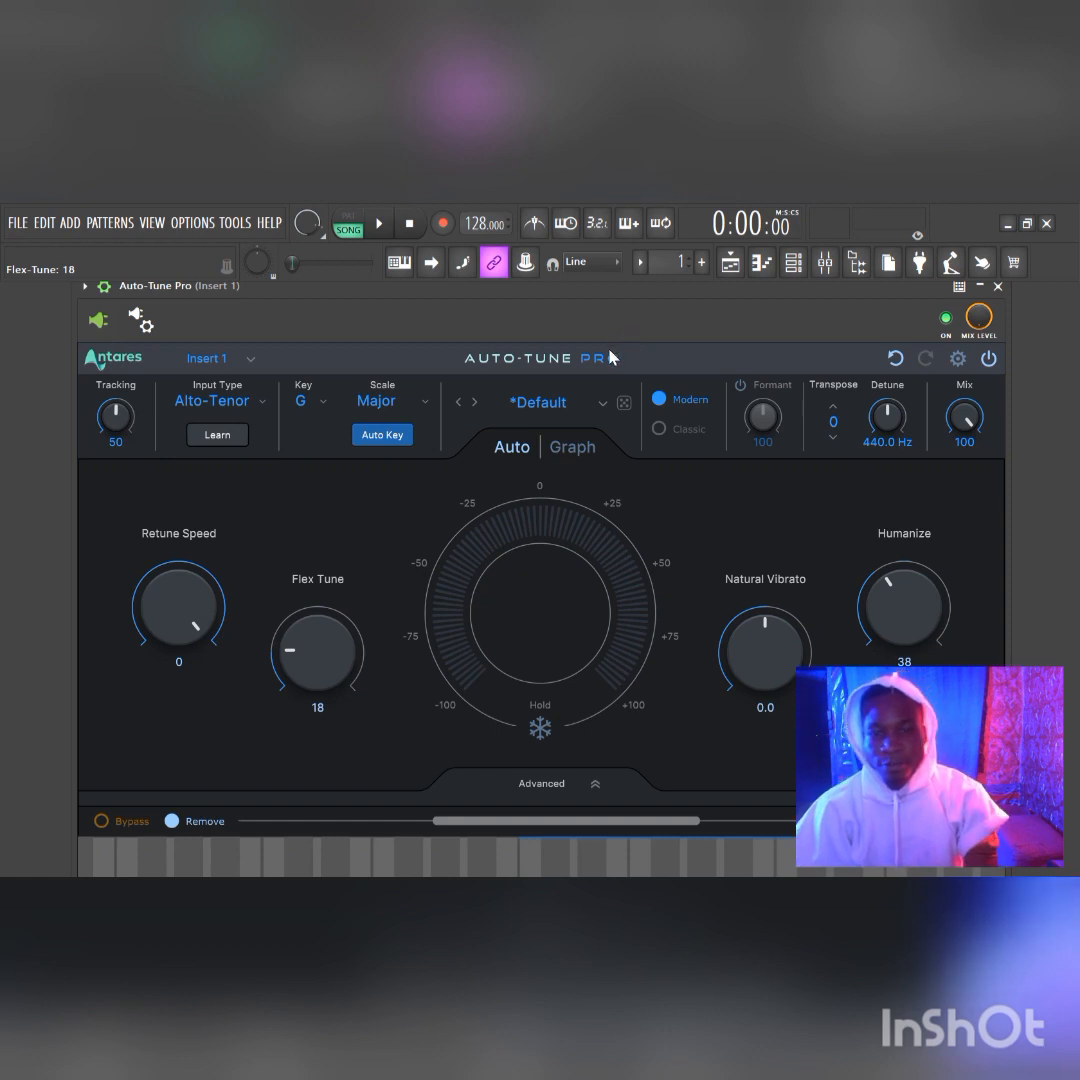
# Play the vocal with the new Humanize and Flex Tune settings, and pause playback.
pyautogui.click(379, 223)
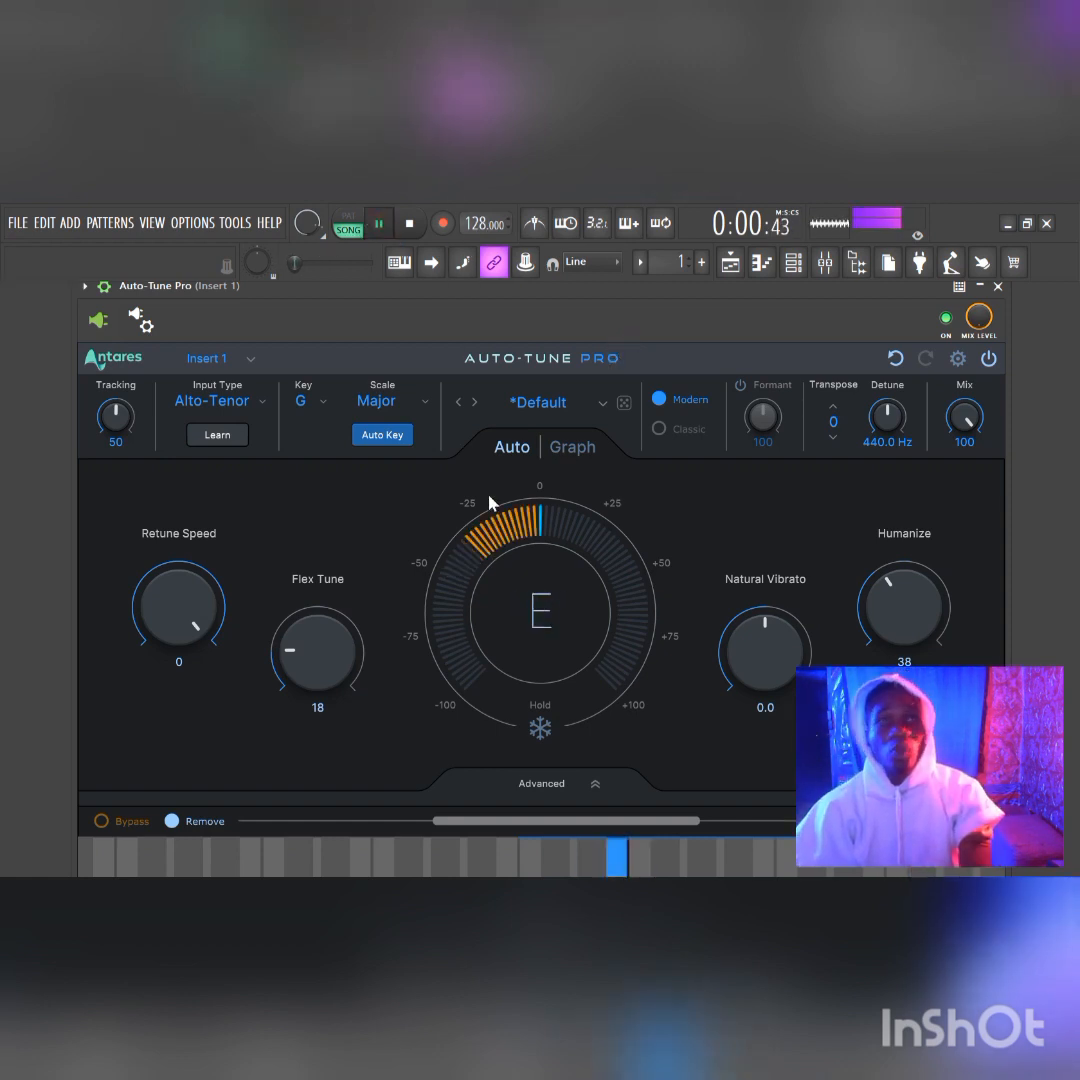
pyautogui.click(388, 229)
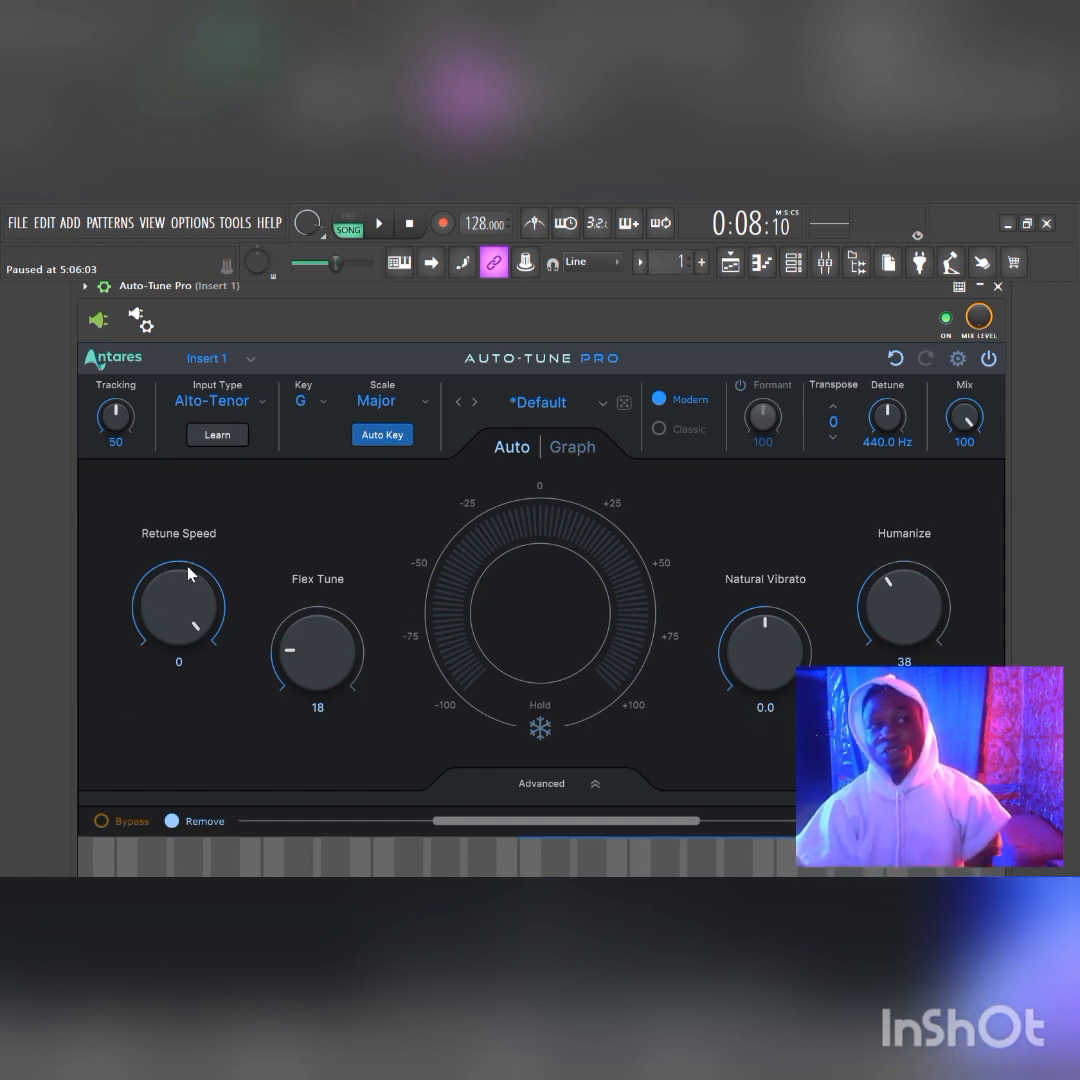
# Try slower Retune Speed values of 14 and 7 in Auto-Tune Pro, and settle on 3.
pyautogui.scroll(2, 178, 605)
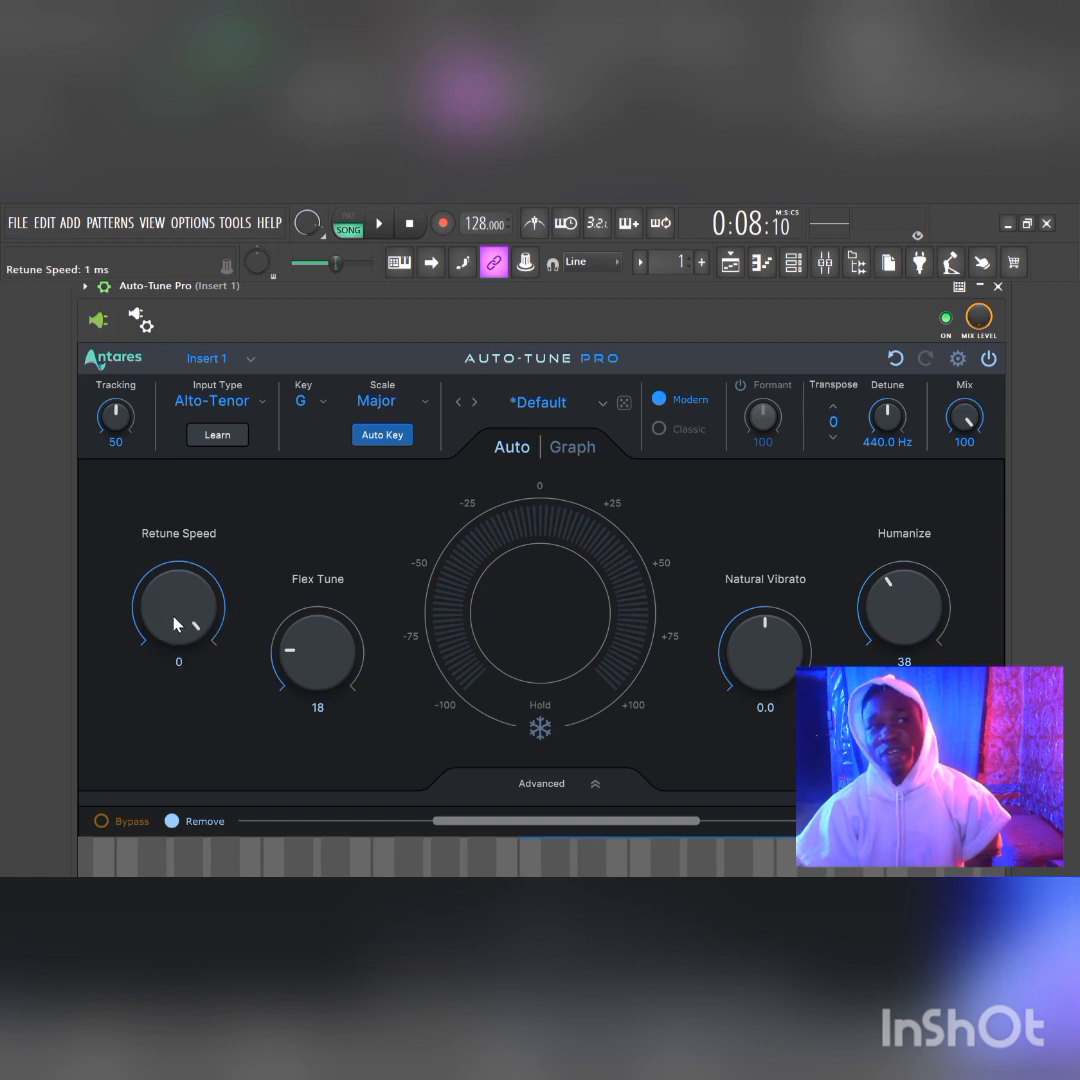
pyautogui.moveTo(174, 617)
pyautogui.mouseDown()
pyautogui.moveTo(175, 597)
pyautogui.moveTo(175, 648)
pyautogui.moveTo(175, 569)
pyautogui.moveTo(180, 693)
pyautogui.moveTo(166, 590)
pyautogui.moveTo(164, 675)
pyautogui.moveTo(168, 604)
pyautogui.mouseUp()
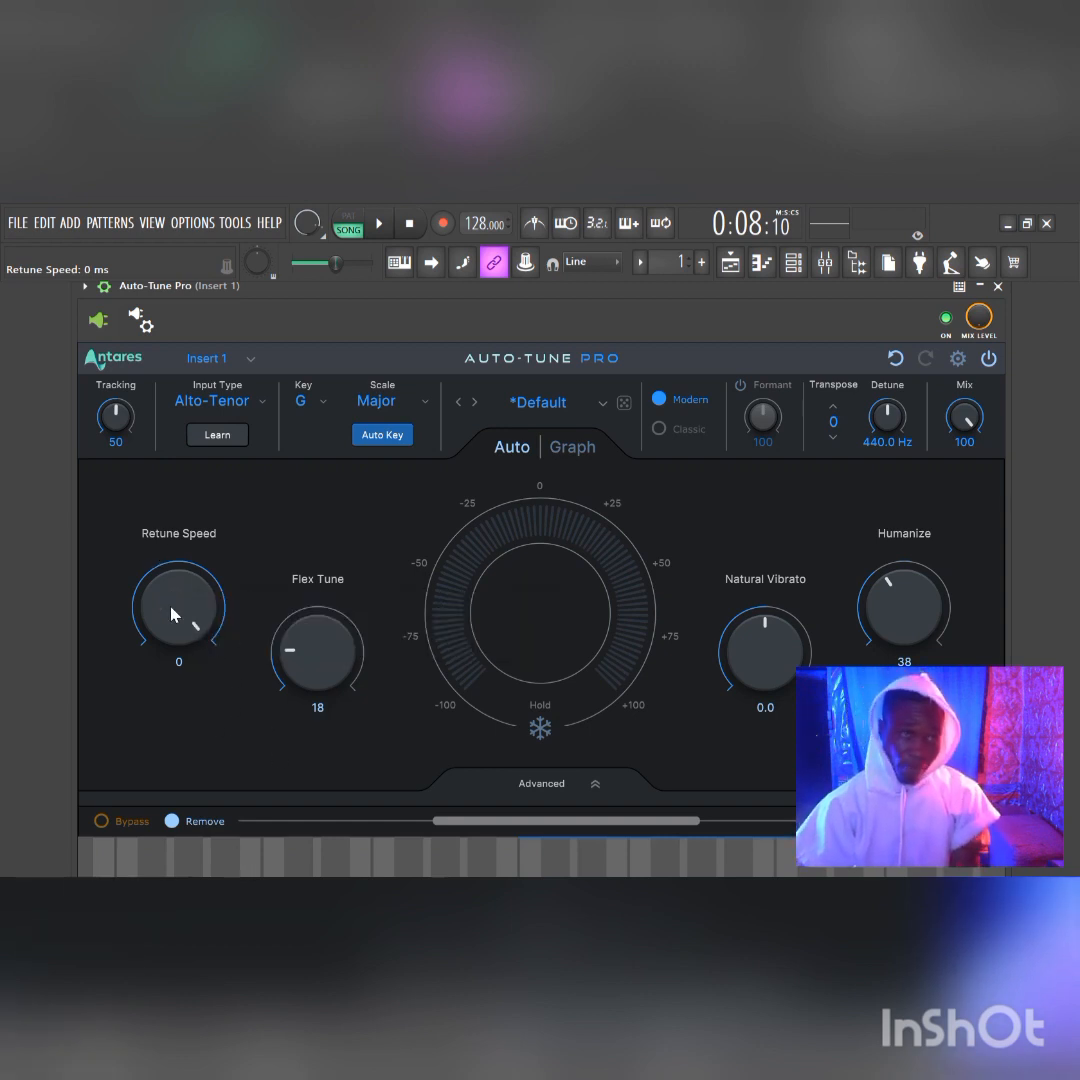
pyautogui.moveTo(160, 668)
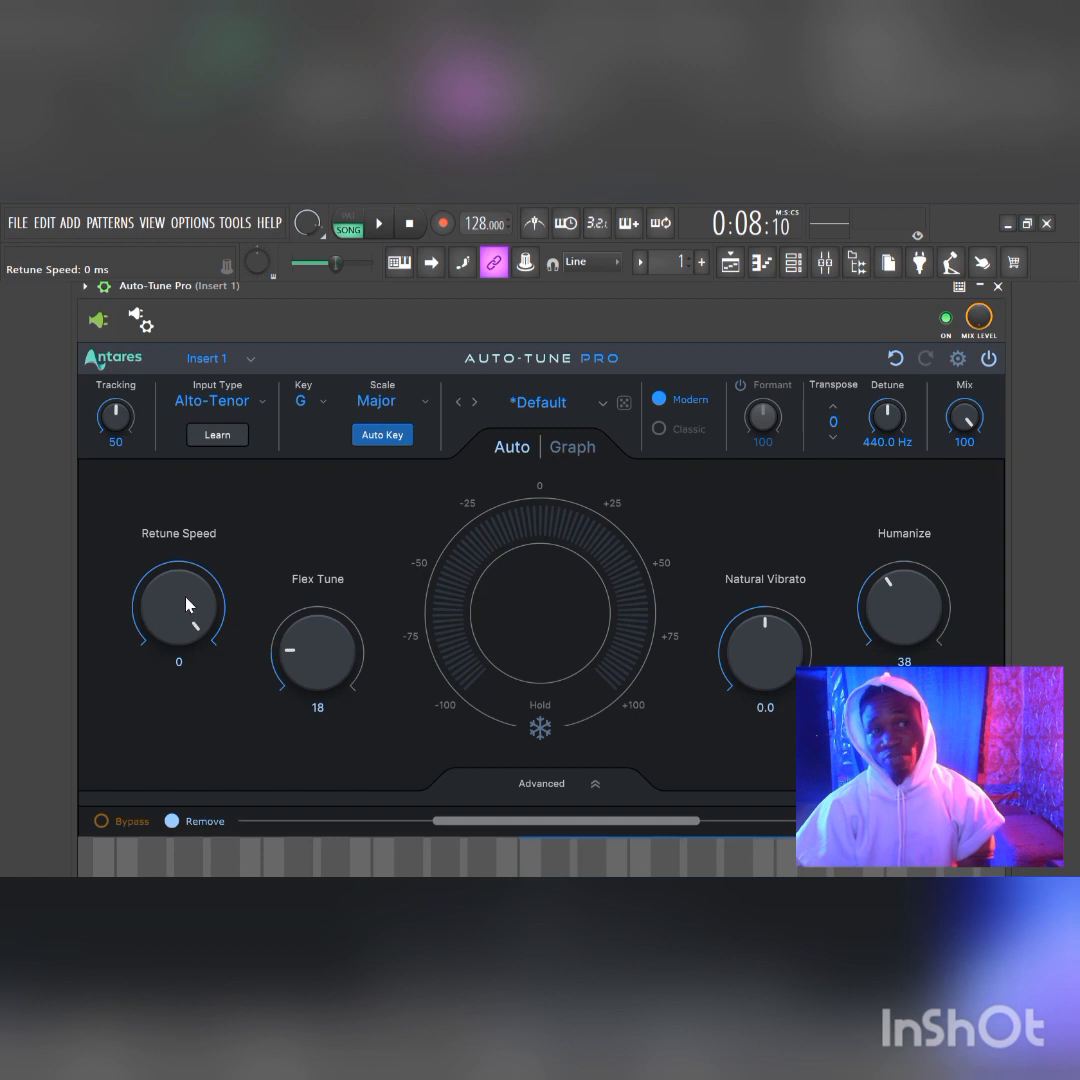
pyautogui.moveTo(185, 602); pyautogui.dragTo(187, 586)
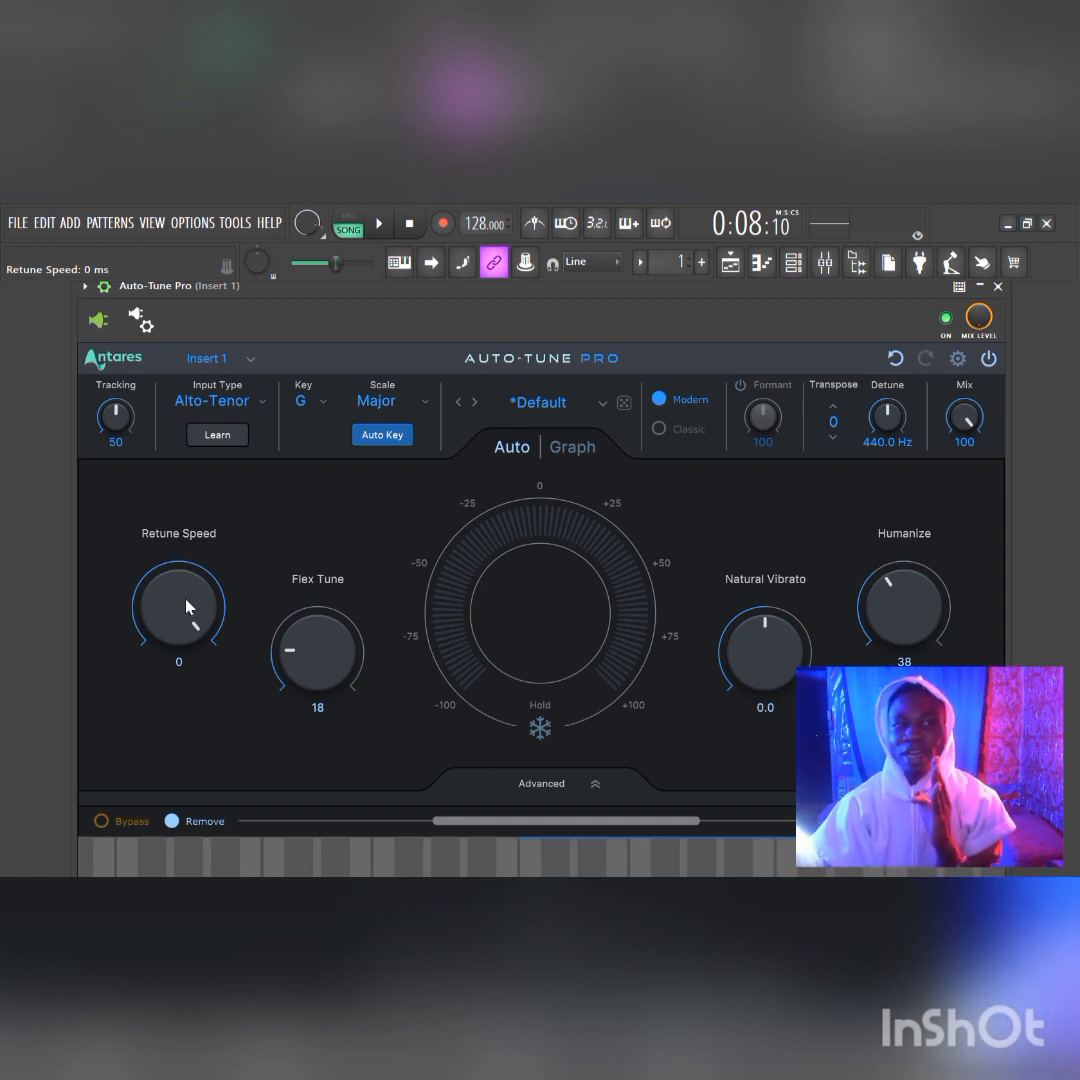
pyautogui.moveTo(187, 603); pyautogui.dragTo(188, 657)
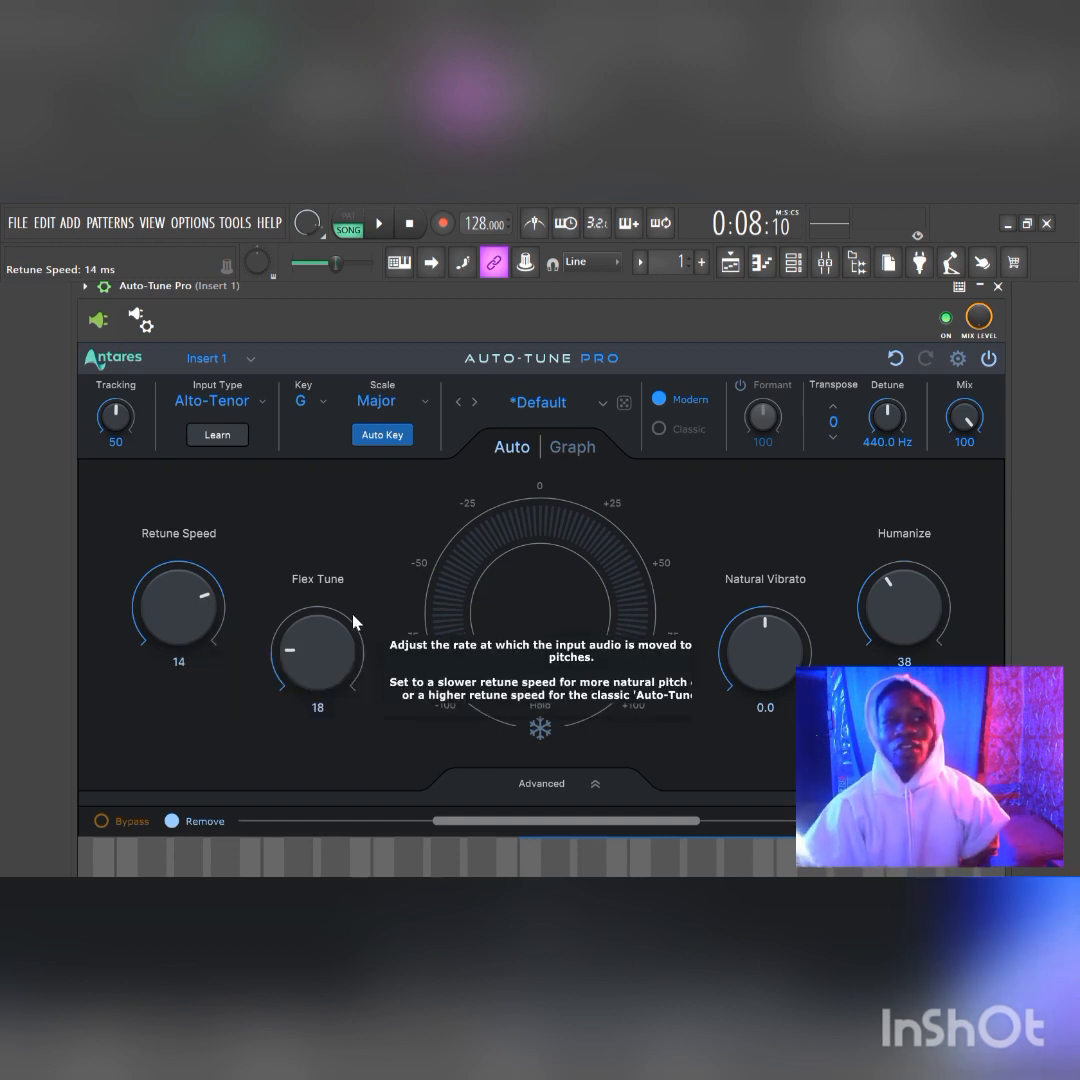
pyautogui.moveTo(200, 595)
pyautogui.mouseDown()
pyautogui.moveTo(199, 634)
pyautogui.moveTo(202, 576)
pyautogui.mouseUp()
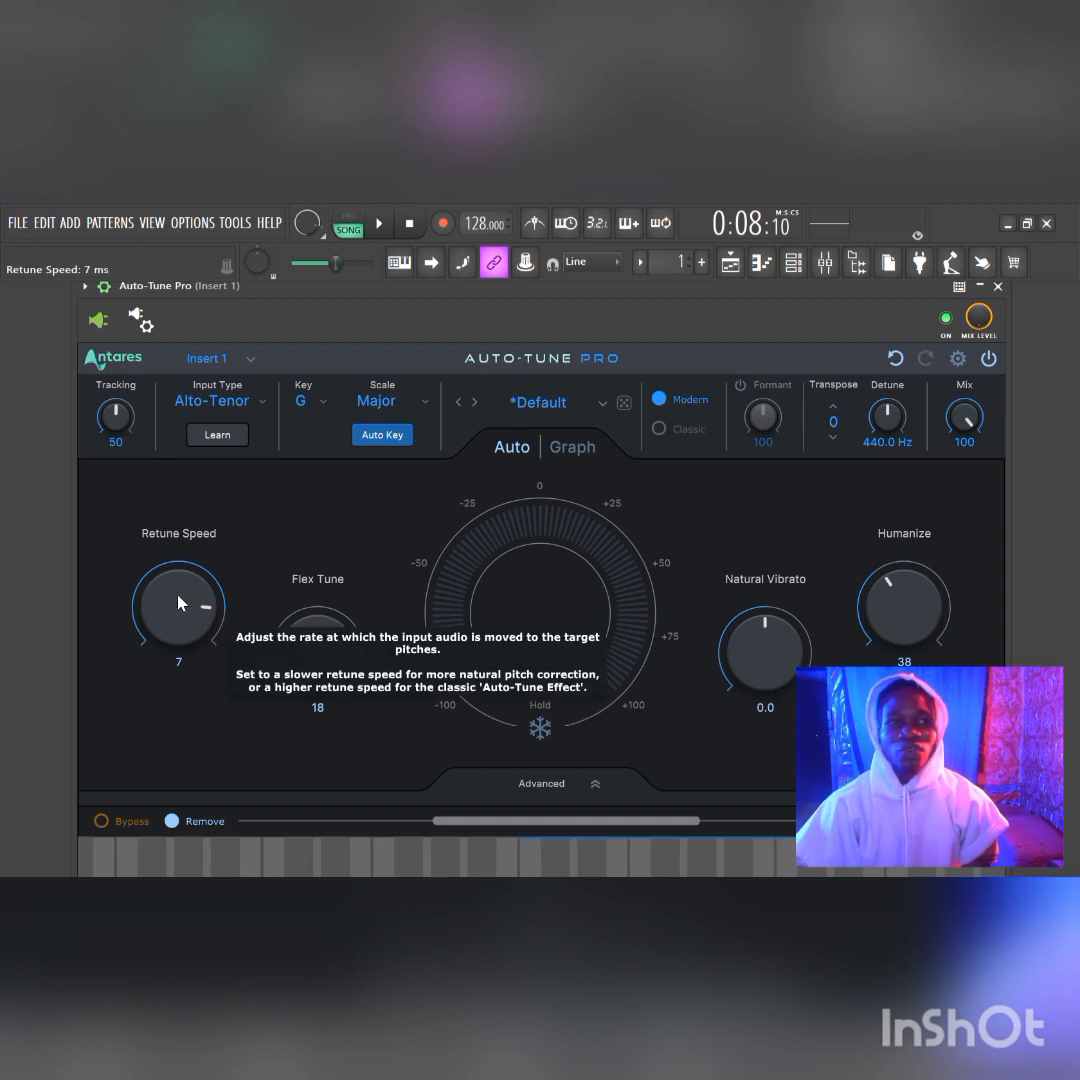
pyautogui.moveTo(182, 597); pyautogui.dragTo(181, 593)
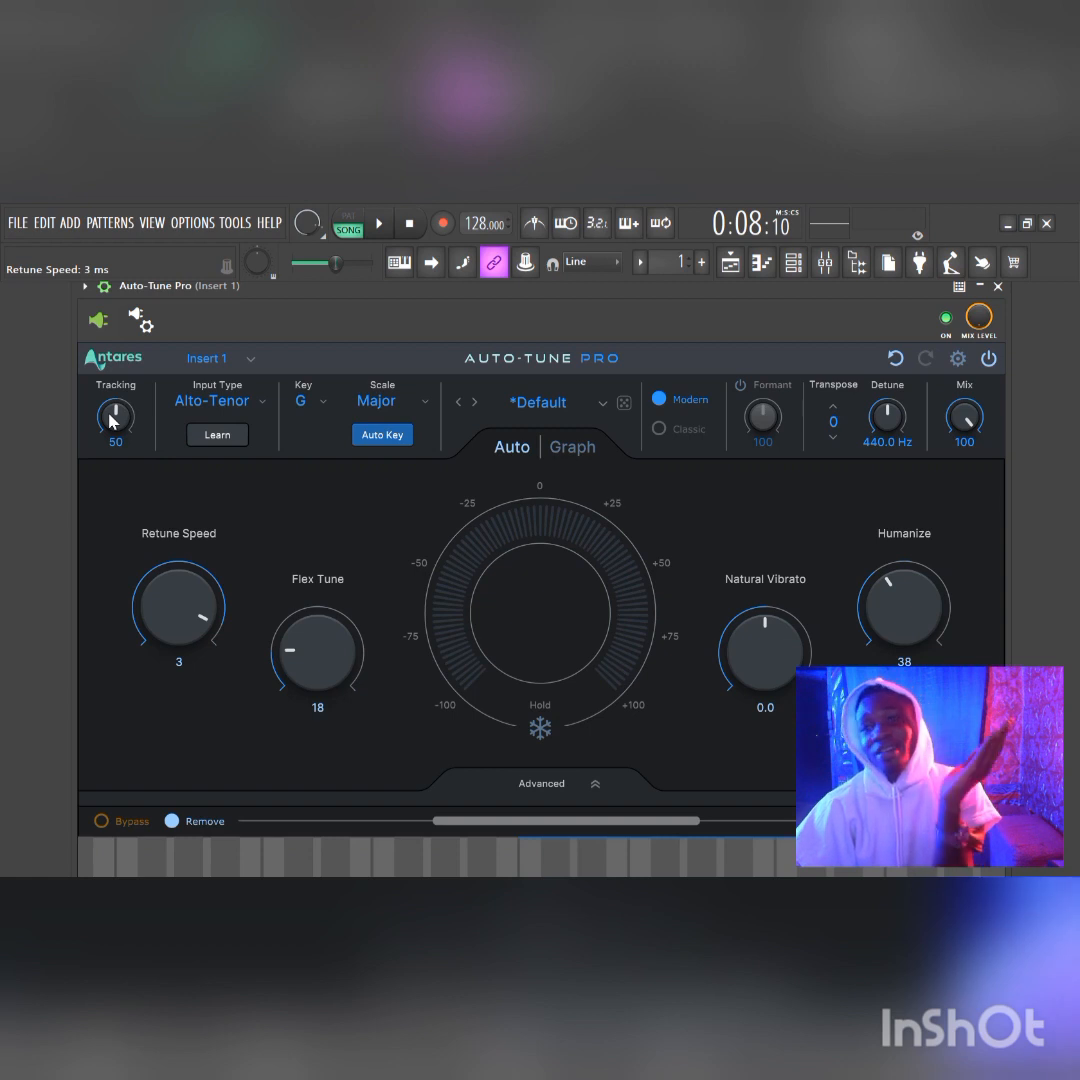
# Read the Tracking description, look through Auto-Tune Pro's advanced Vibrato and Scale settings, and return to the basic view.
pyautogui.moveTo(112, 421)
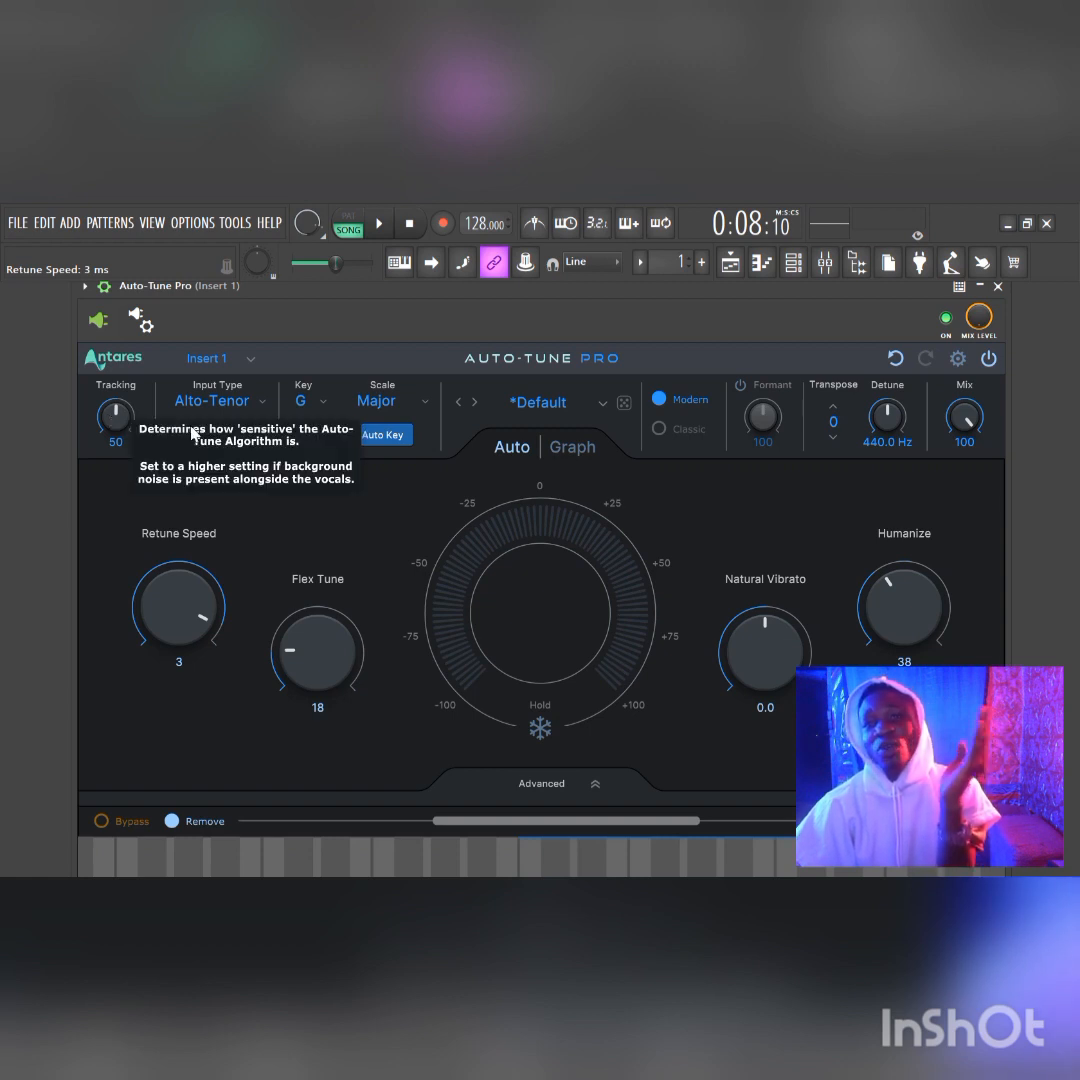
pyautogui.click(543, 786)
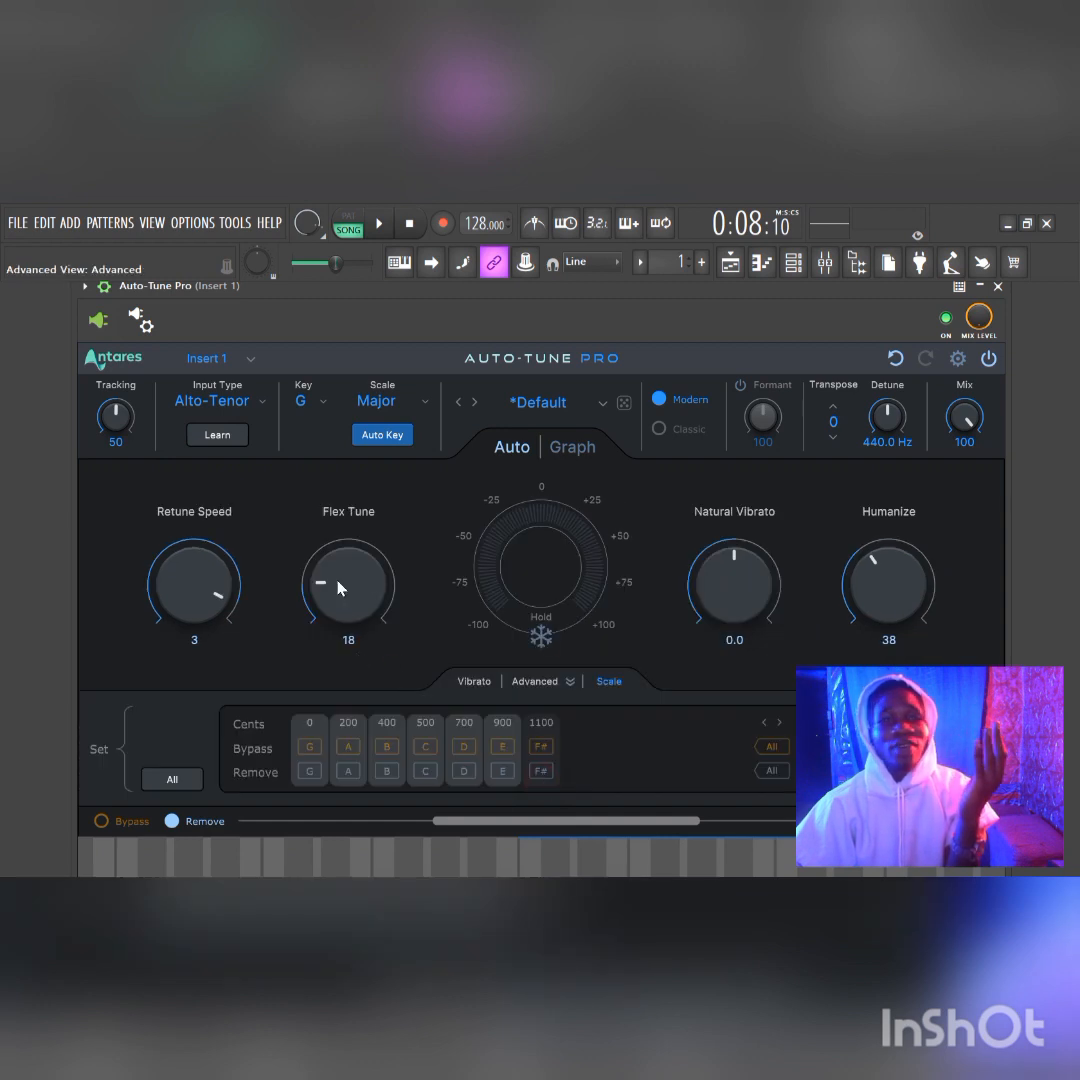
pyautogui.click(475, 681)
pyautogui.click(534, 678)
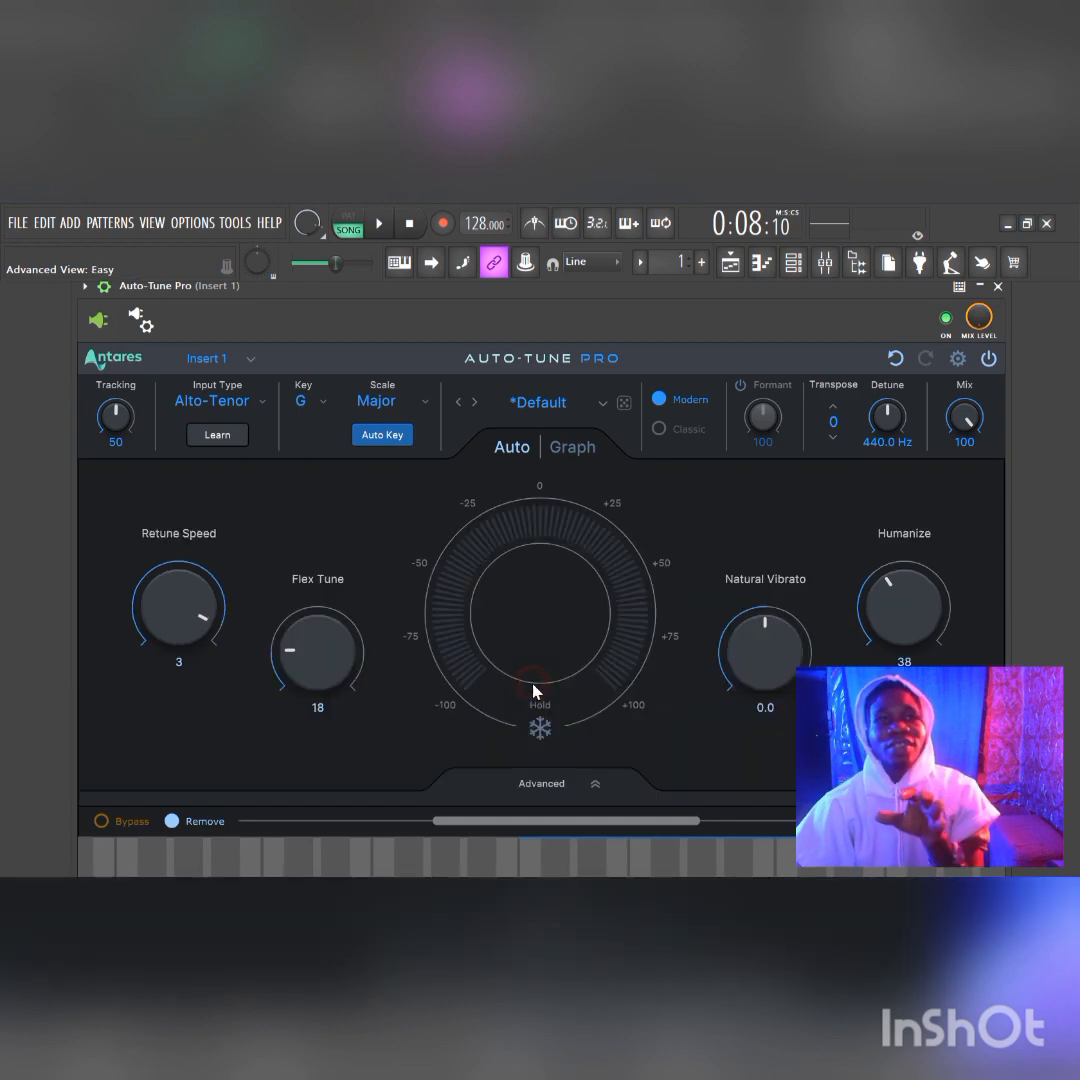
pyautogui.click(546, 783)
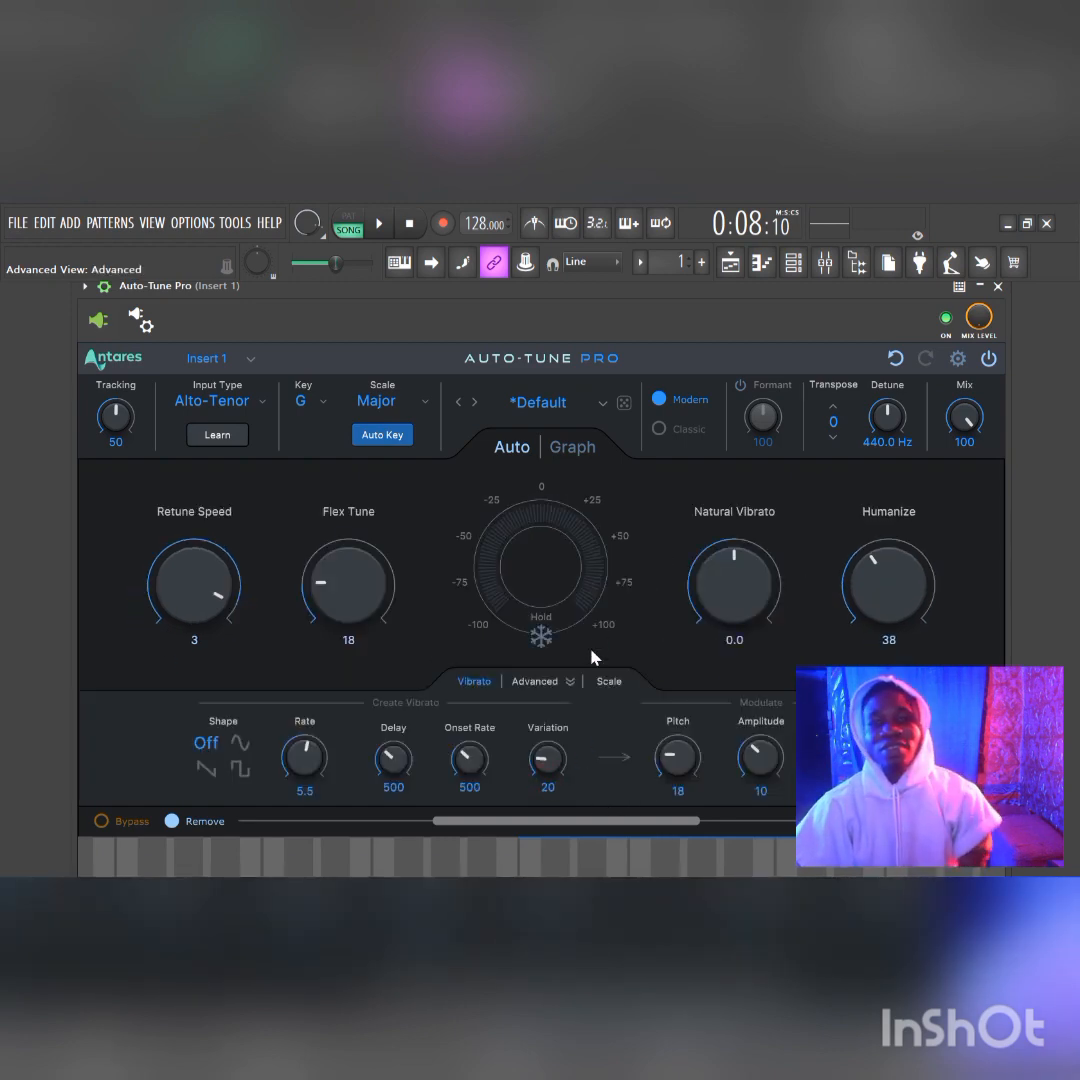
pyautogui.click(606, 682)
pyautogui.click(531, 684)
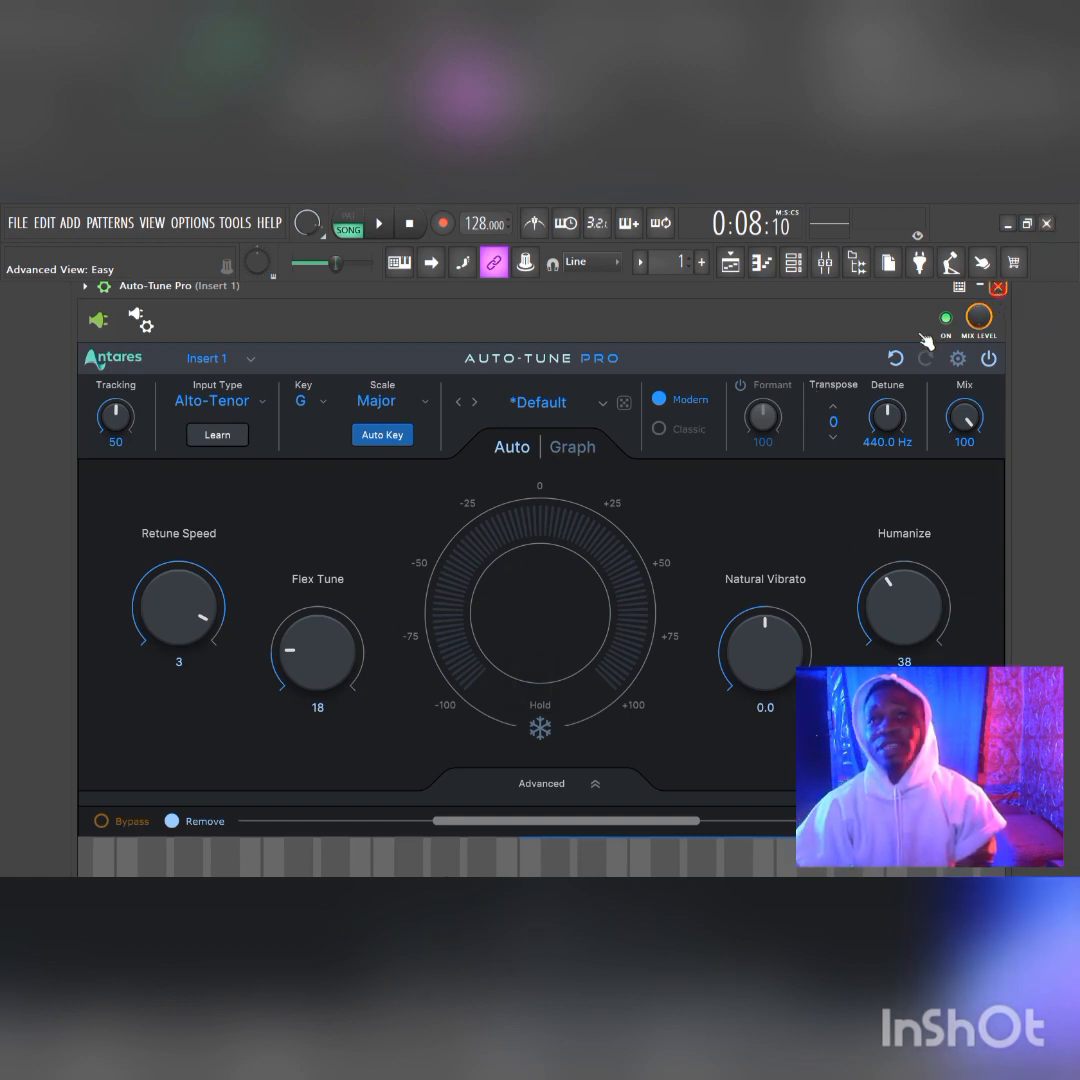
# Close the Auto-Tune Pro window and show the full Melodyne editor from the mixer's Insert 1 effects.
pyautogui.click(997, 286)
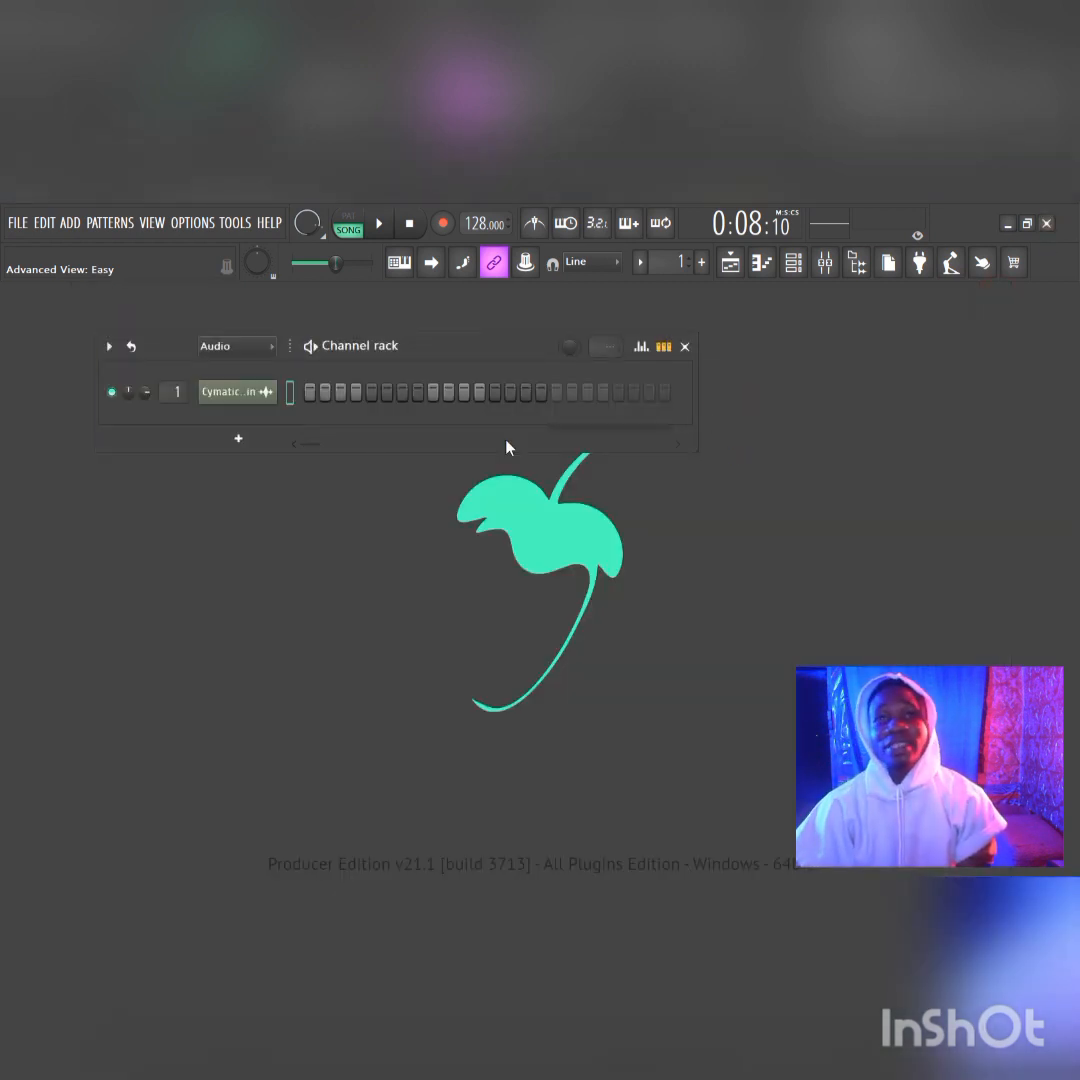
pyautogui.click(824, 262)
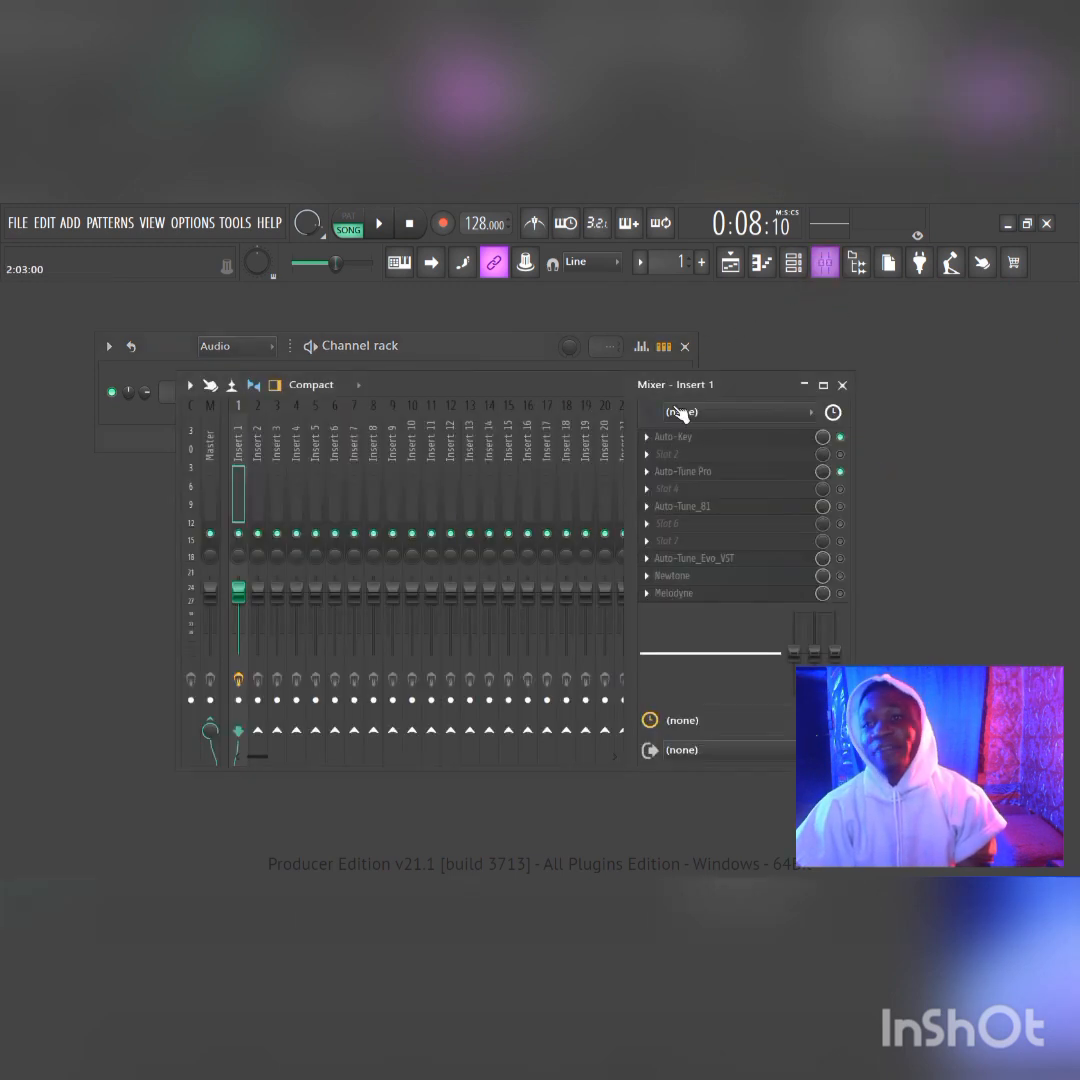
pyautogui.click(695, 595)
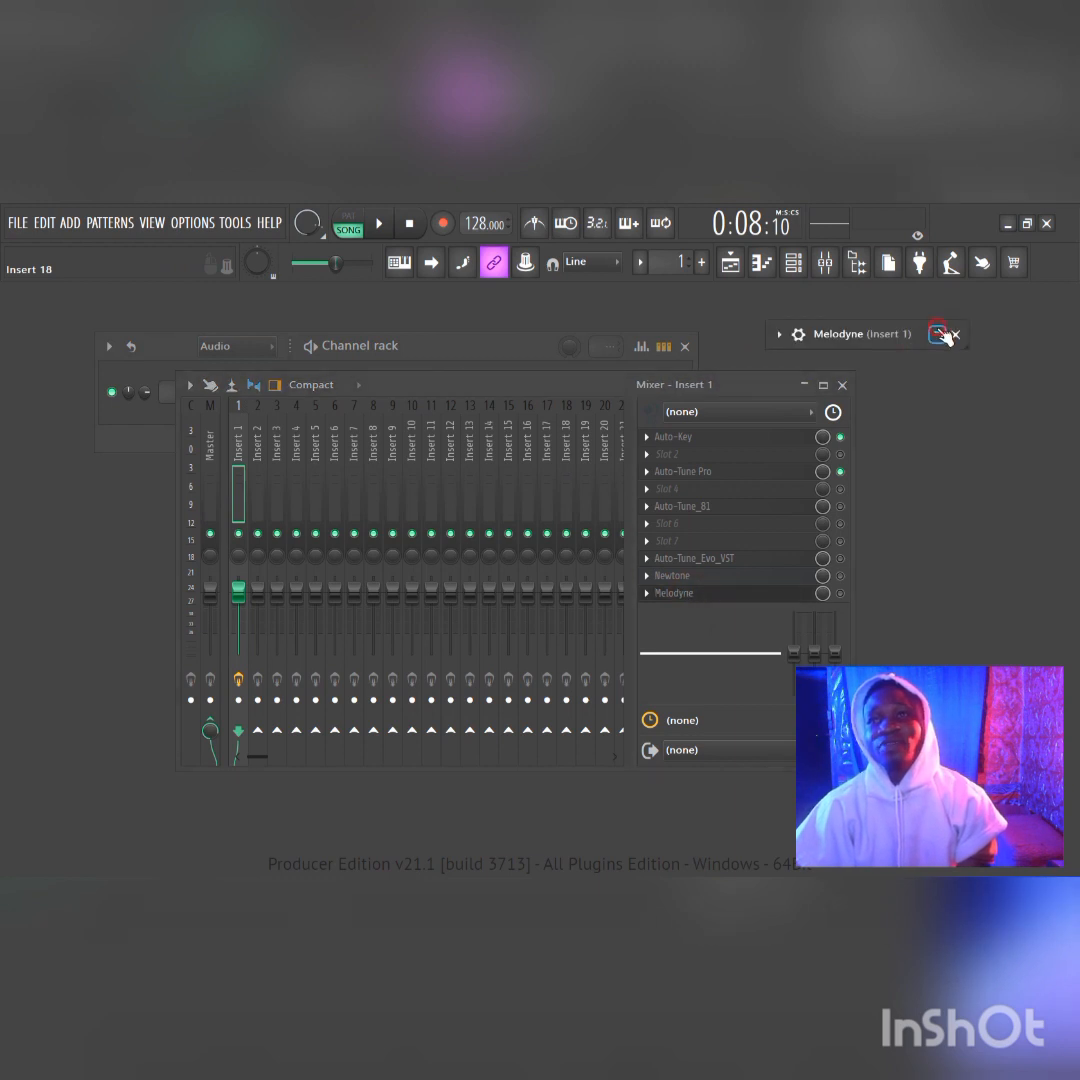
pyautogui.click(940, 334)
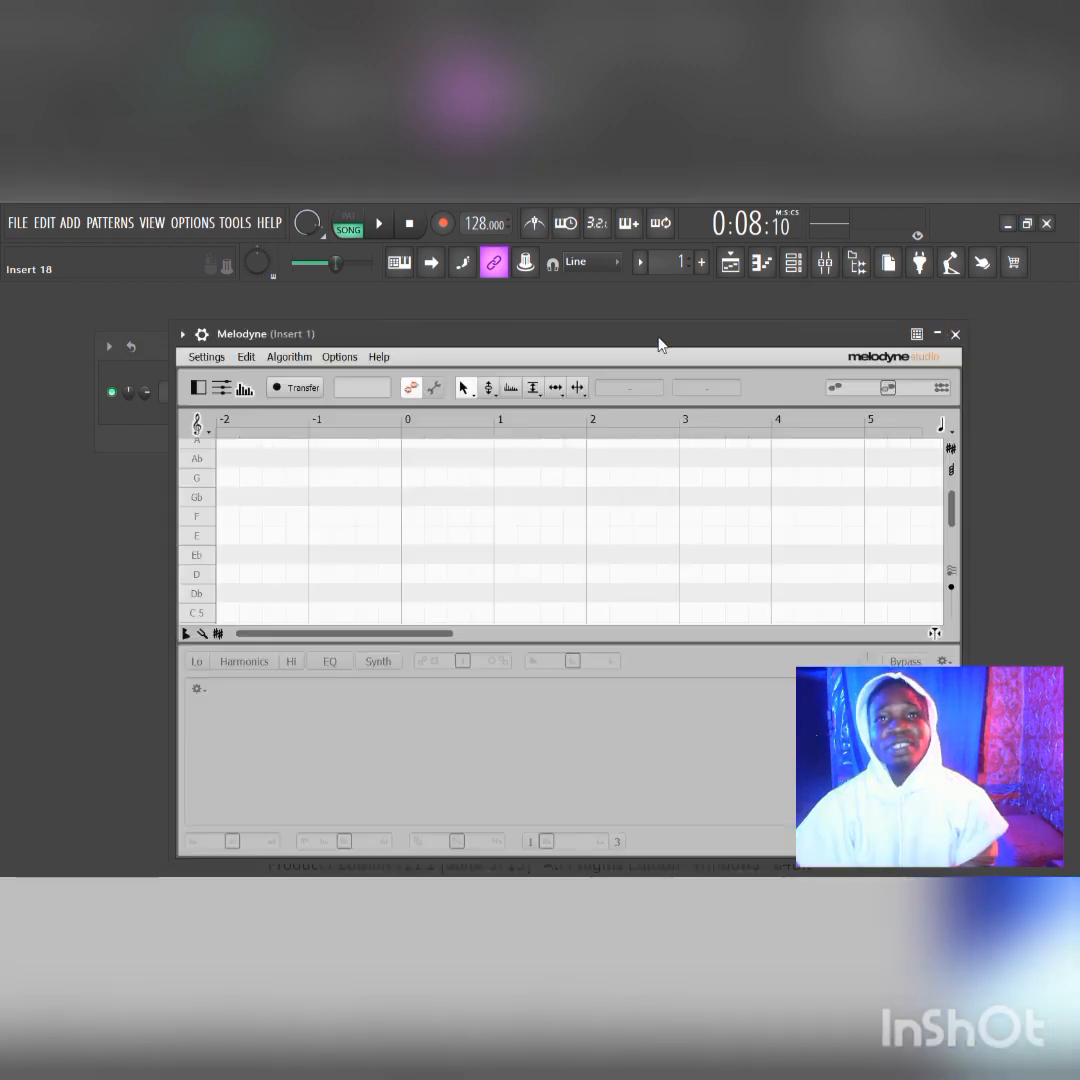
pyautogui.moveTo(658, 345); pyautogui.dragTo(543, 315)
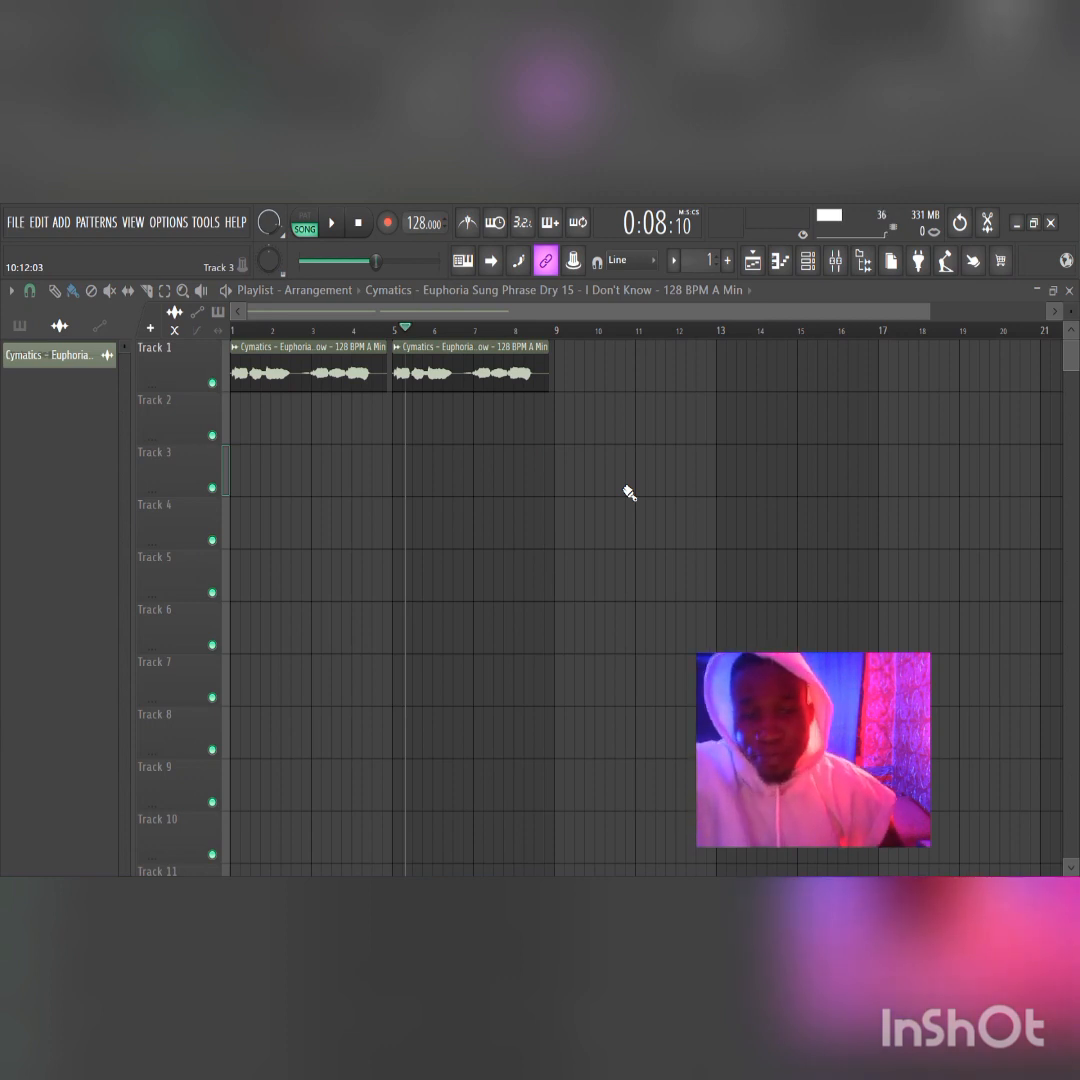
# Open Melodyne again from the Insert 1 effect slots, look over its editor and close it.
pyautogui.click(840, 265)
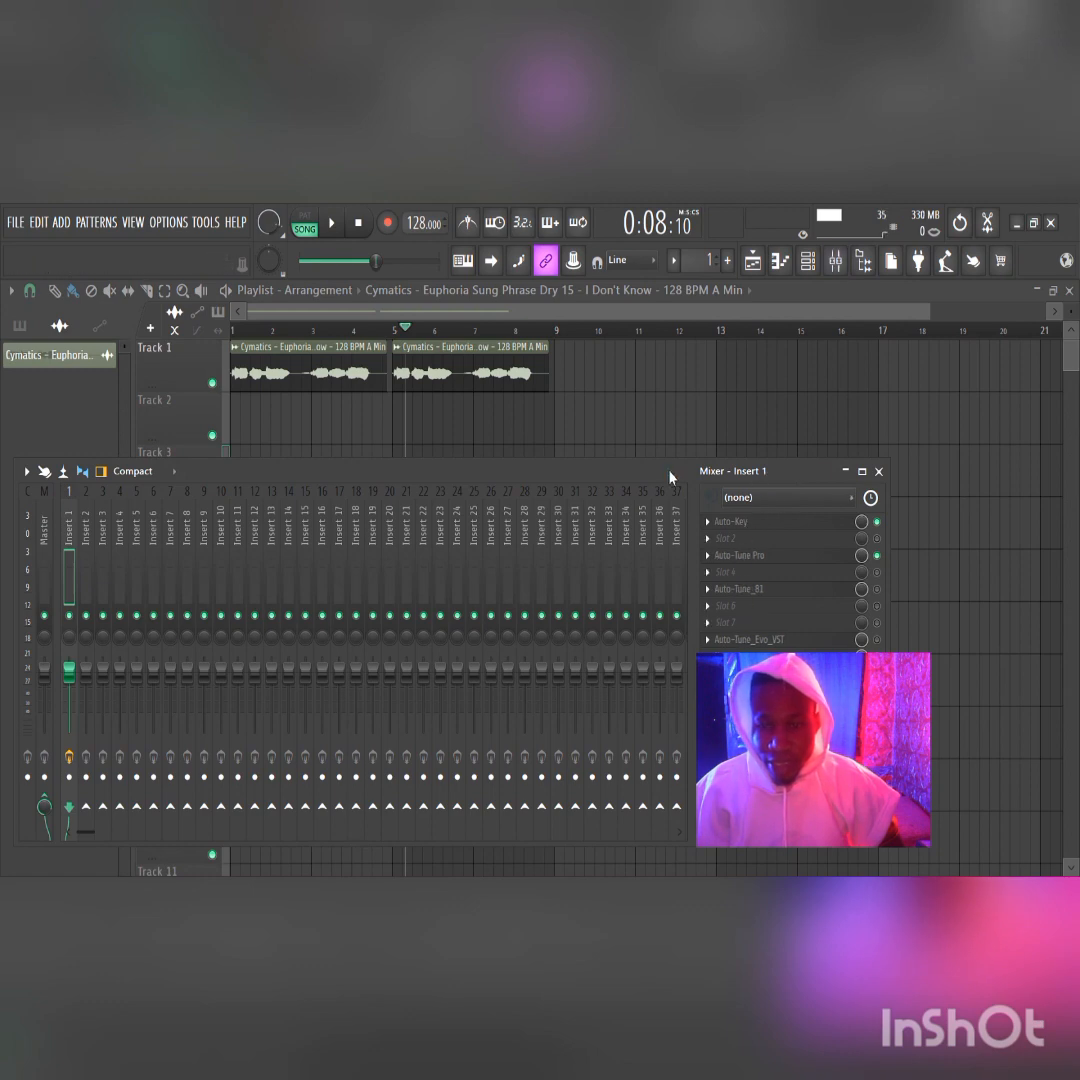
pyautogui.moveTo(670, 477); pyautogui.dragTo(649, 289)
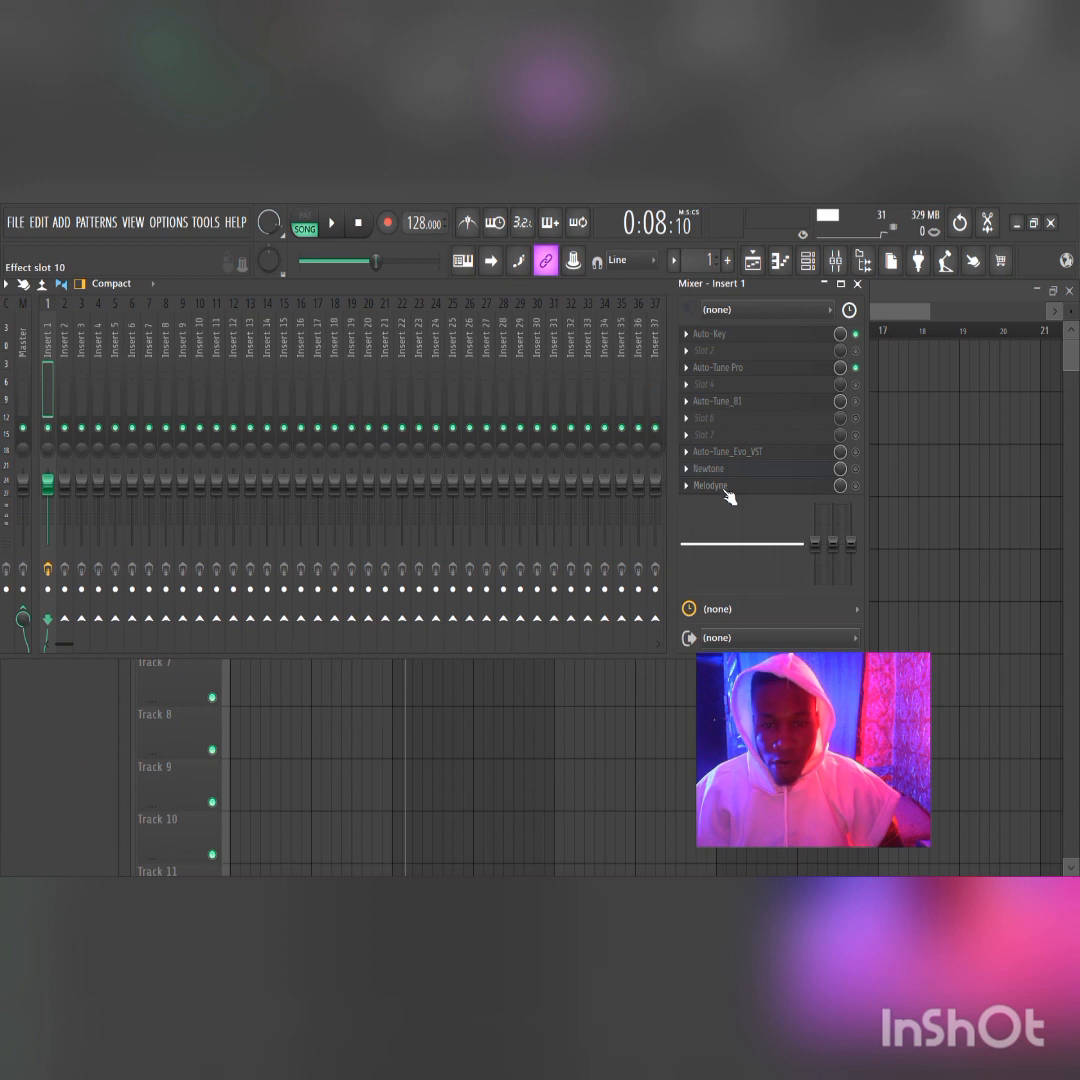
pyautogui.click(731, 488)
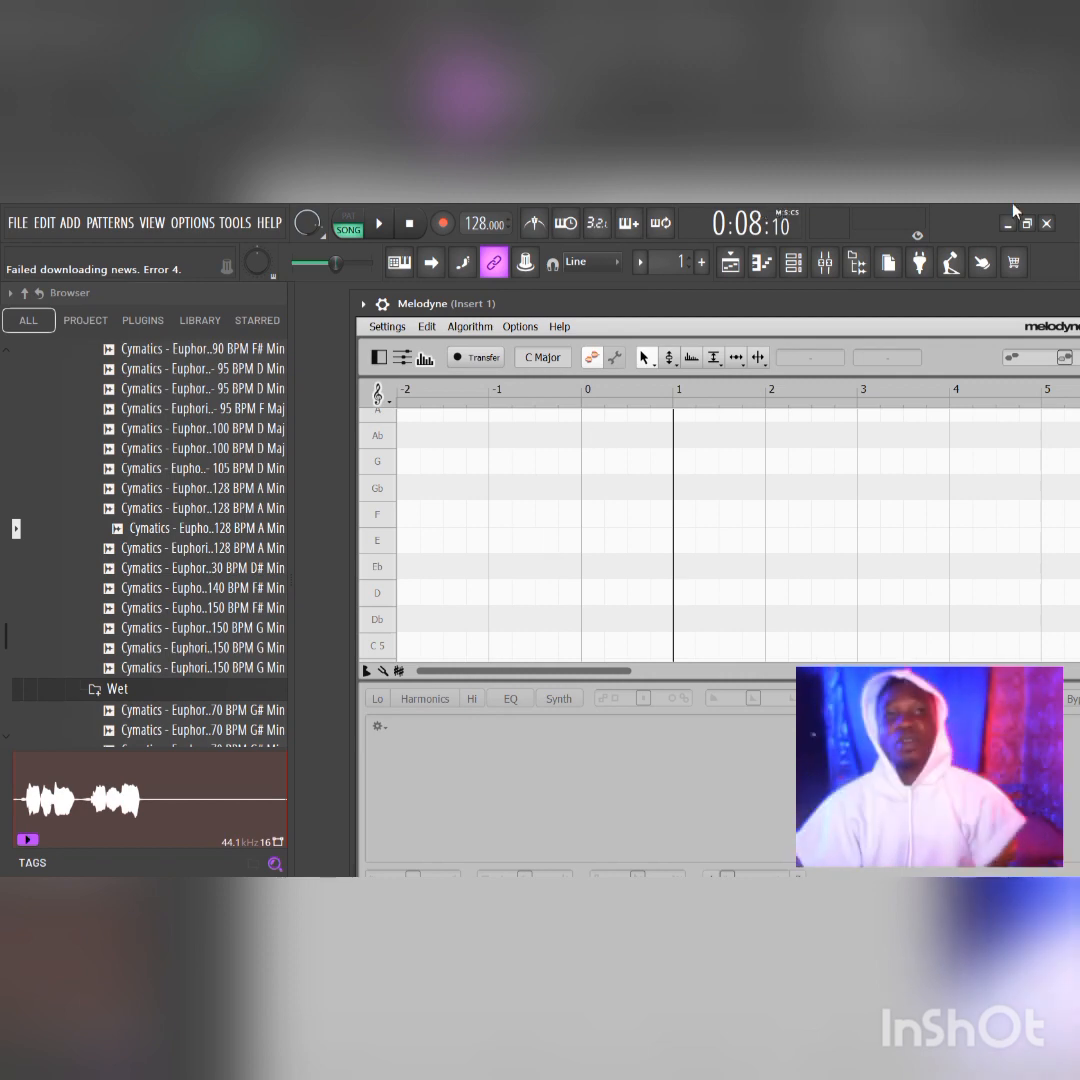
pyautogui.moveTo(1000, 311); pyautogui.dragTo(696, 383)
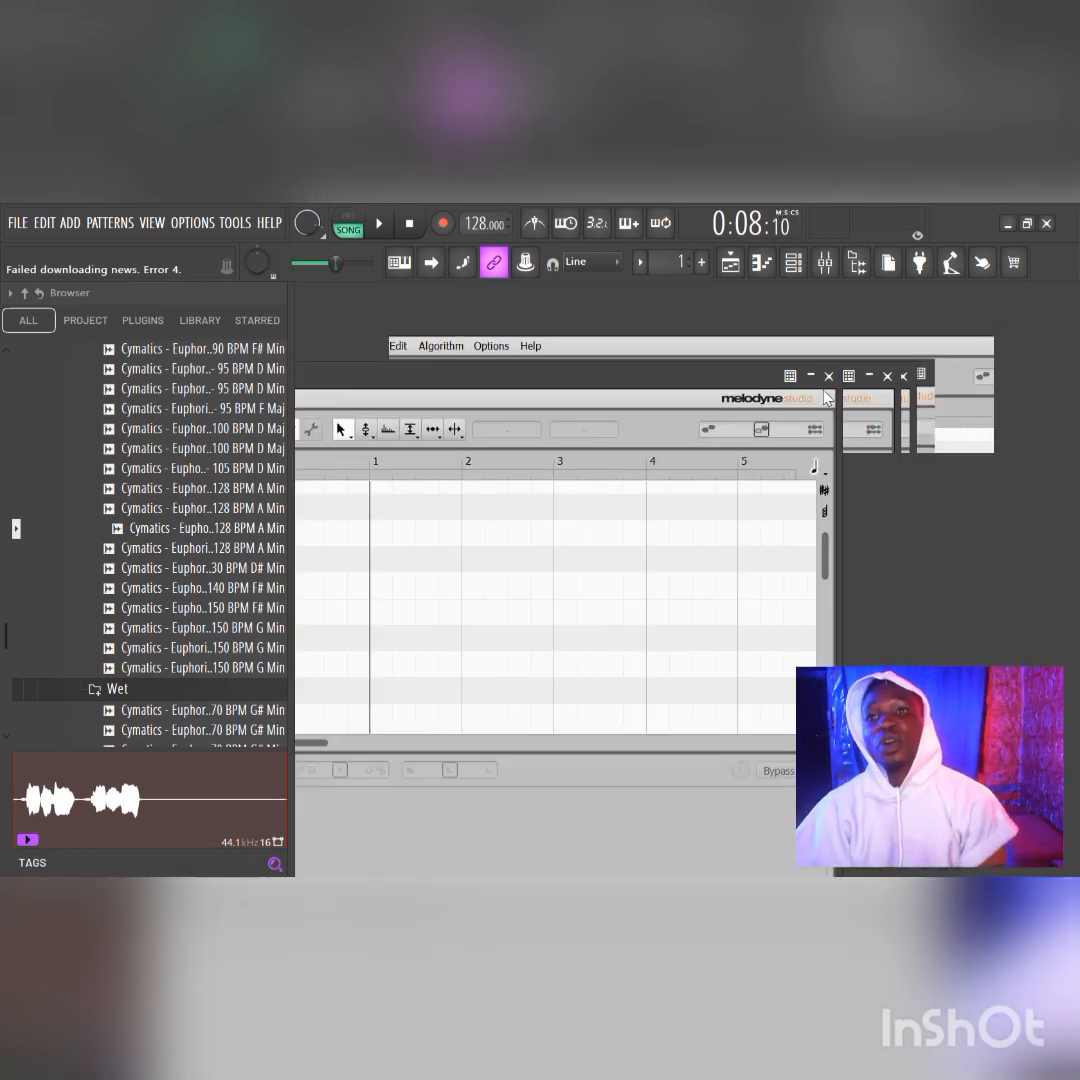
pyautogui.click(828, 378)
# Open Newtone from the mixer's Insert 1 effects, expand its window and move it fully into view.
pyautogui.click(824, 262)
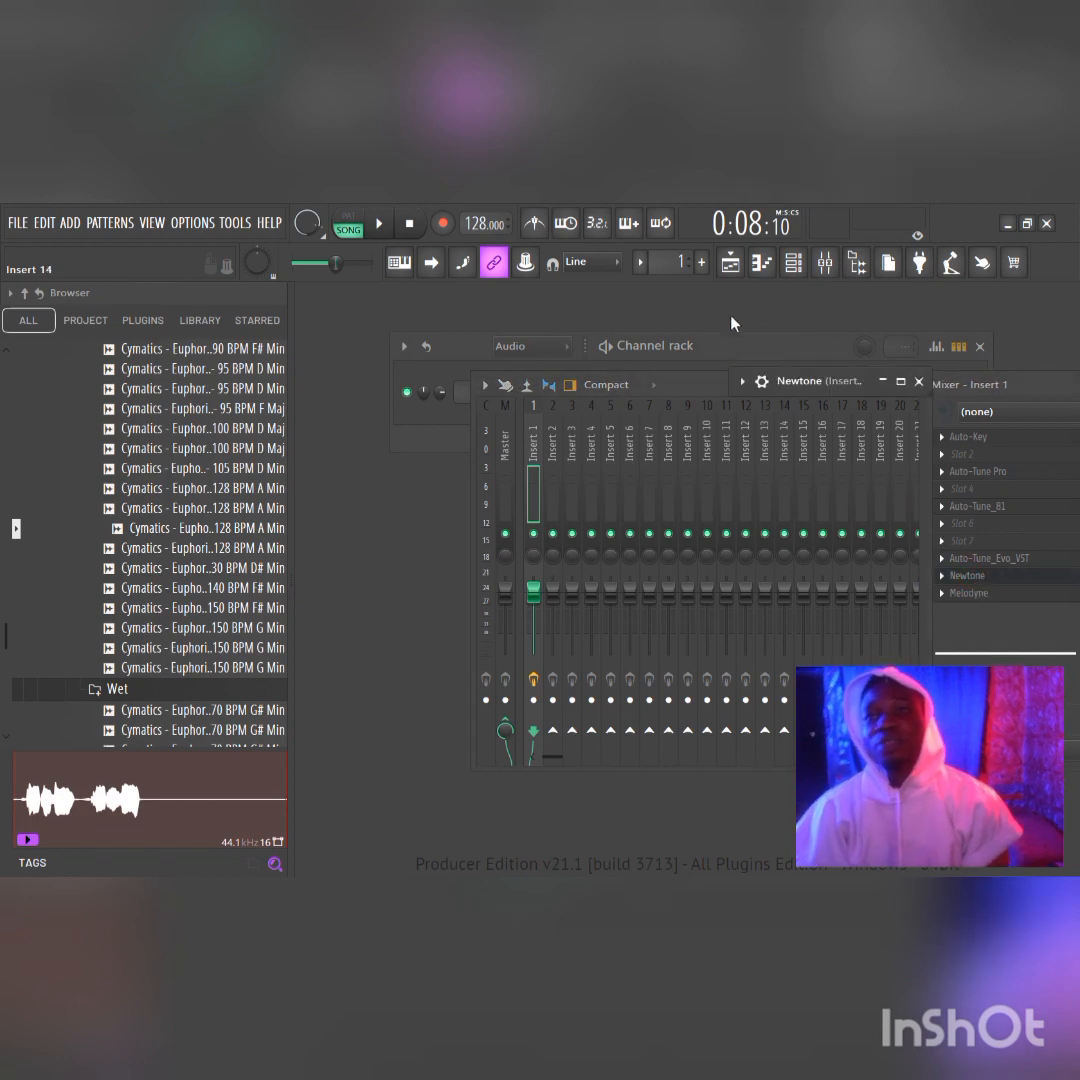
pyautogui.click(883, 382)
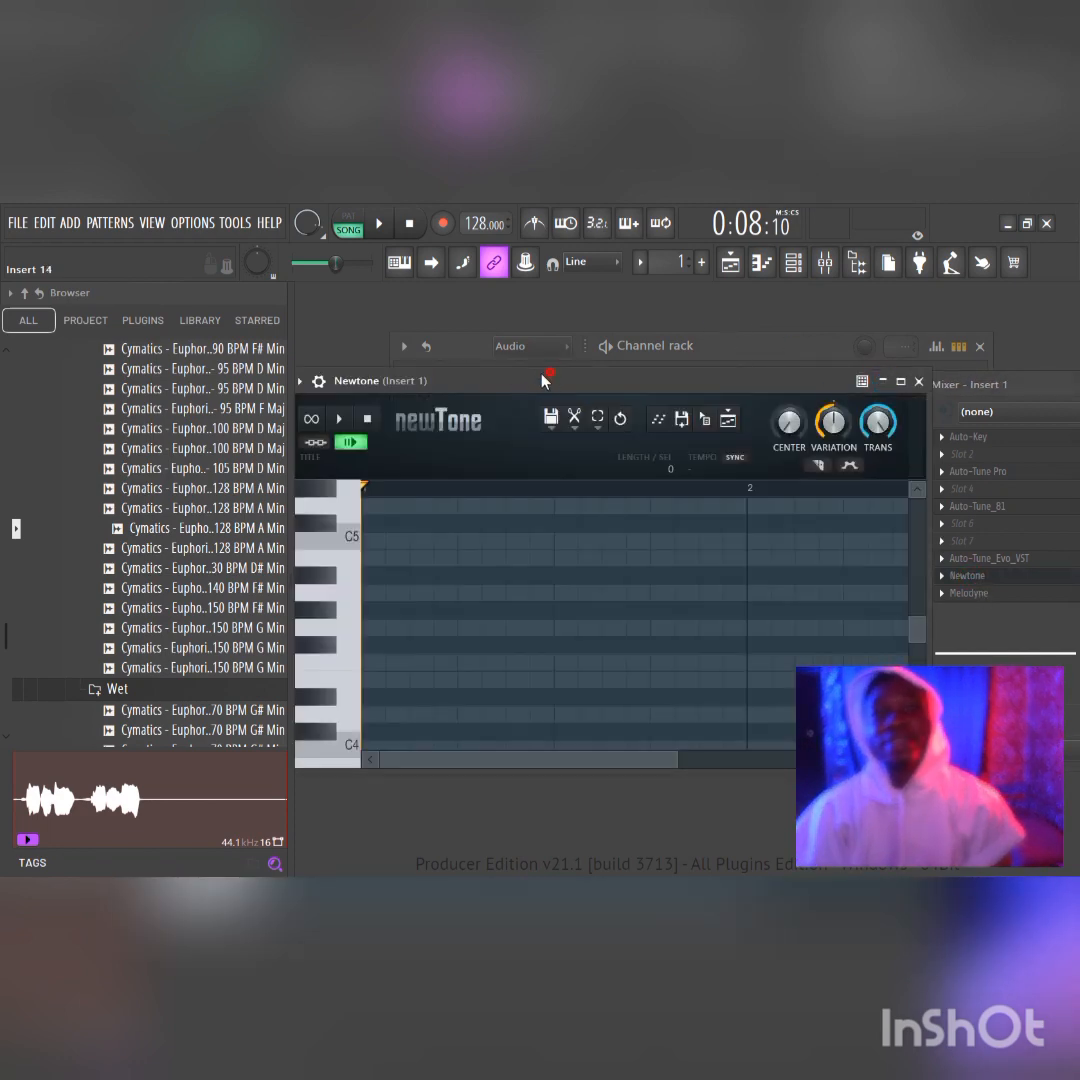
pyautogui.moveTo(545, 381); pyautogui.dragTo(554, 310)
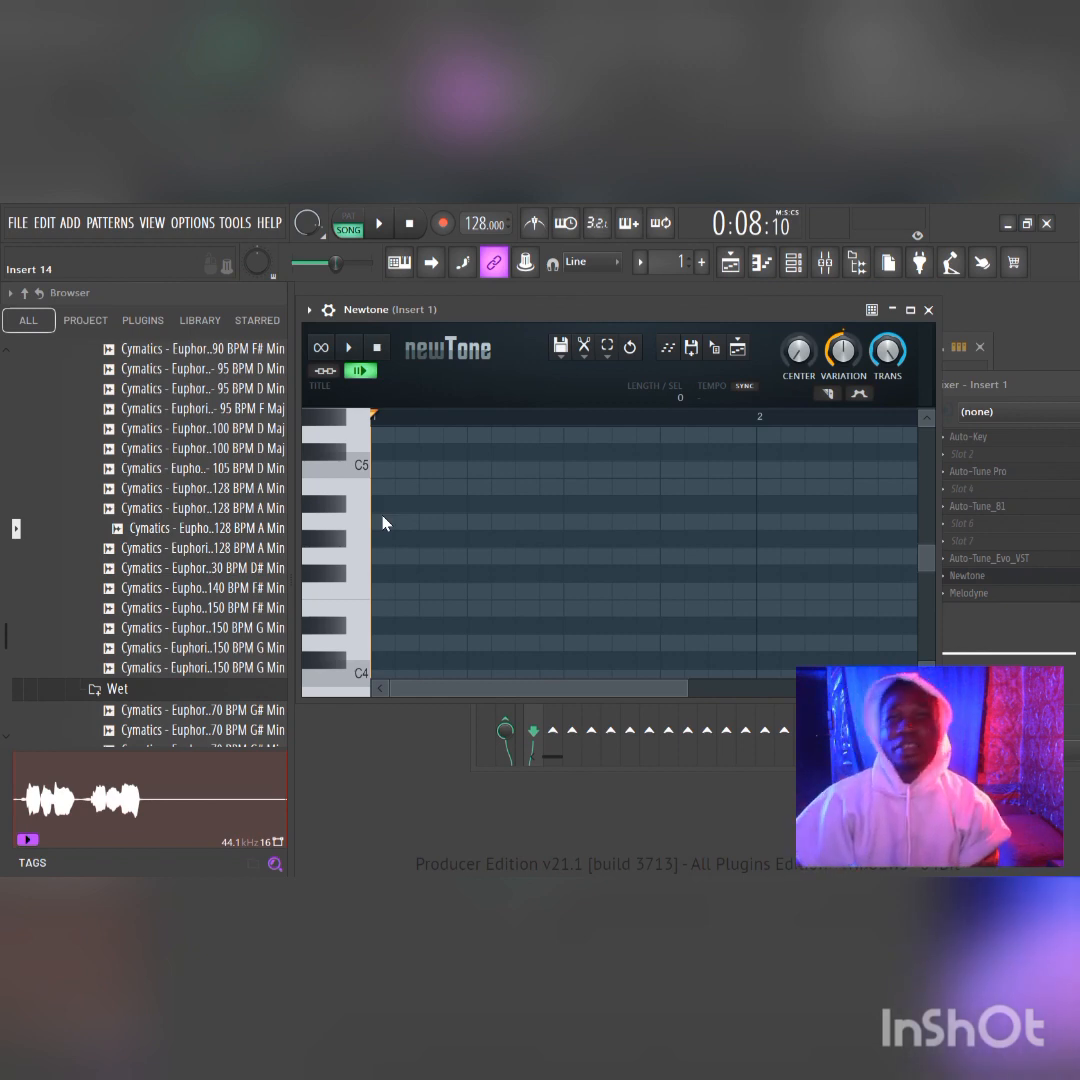
# Close Newtone, the mixer and the channel rack, and minimize FL Studio to the desktop.
pyautogui.click(928, 310)
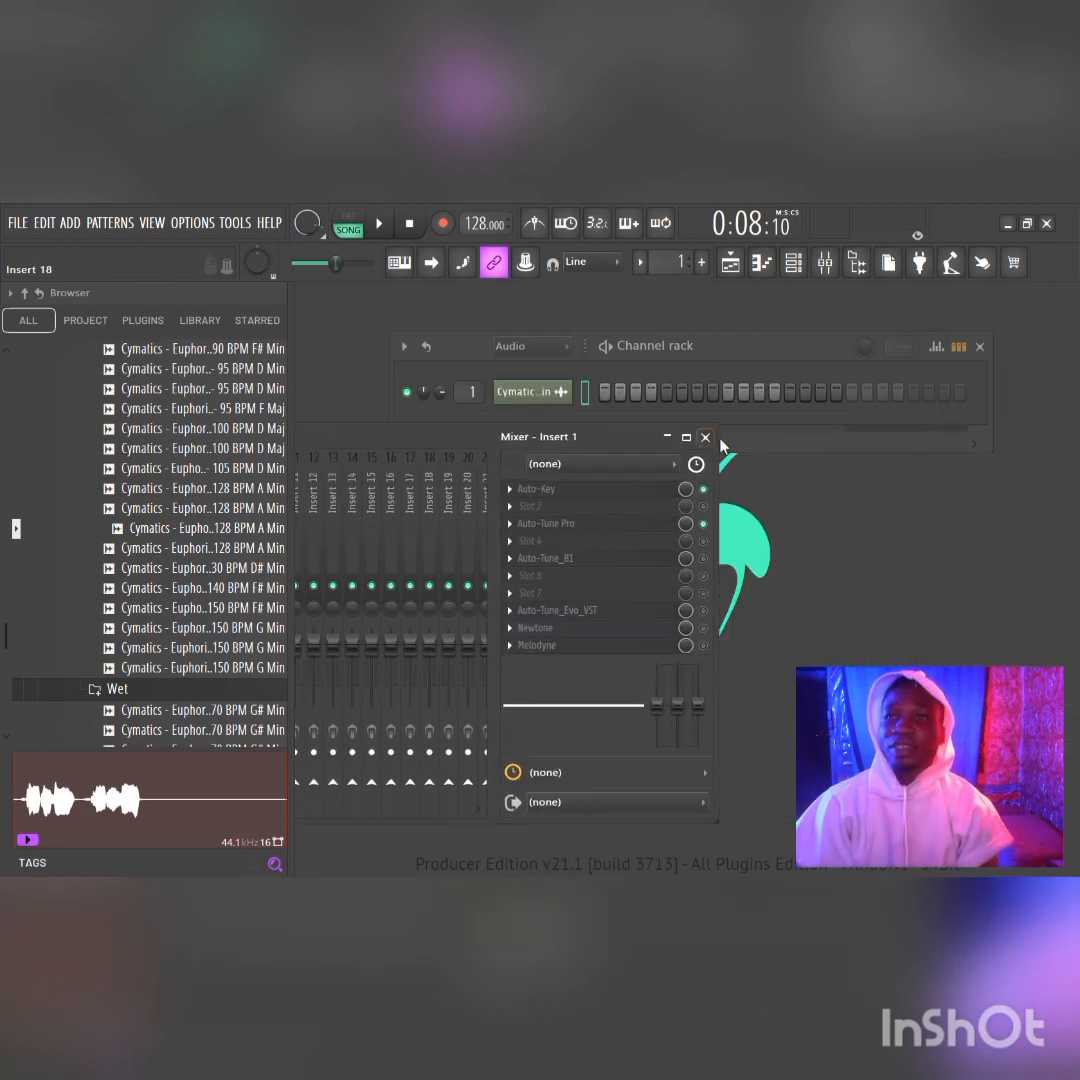
pyautogui.click(705, 437)
pyautogui.click(979, 347)
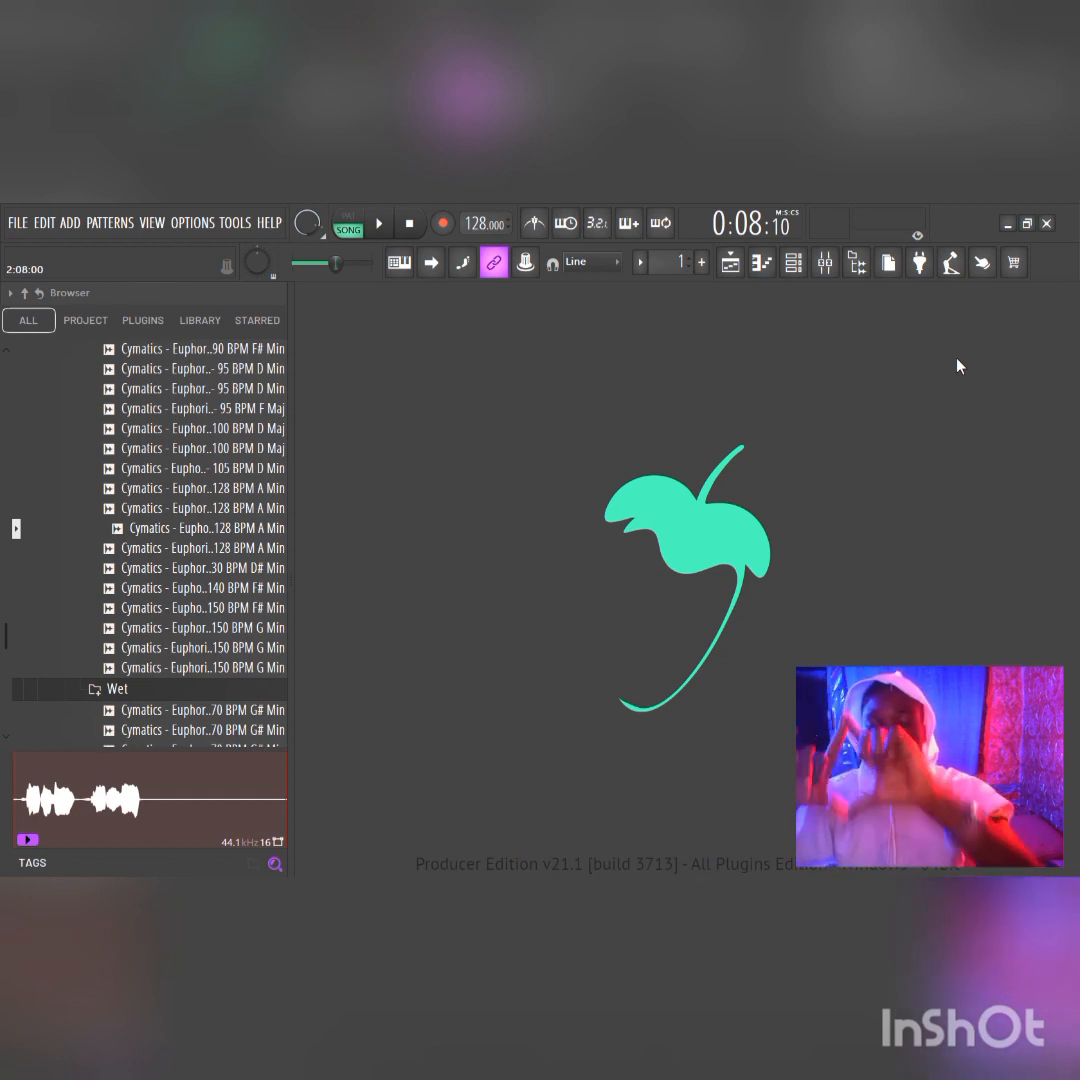
pyautogui.click(1007, 223)
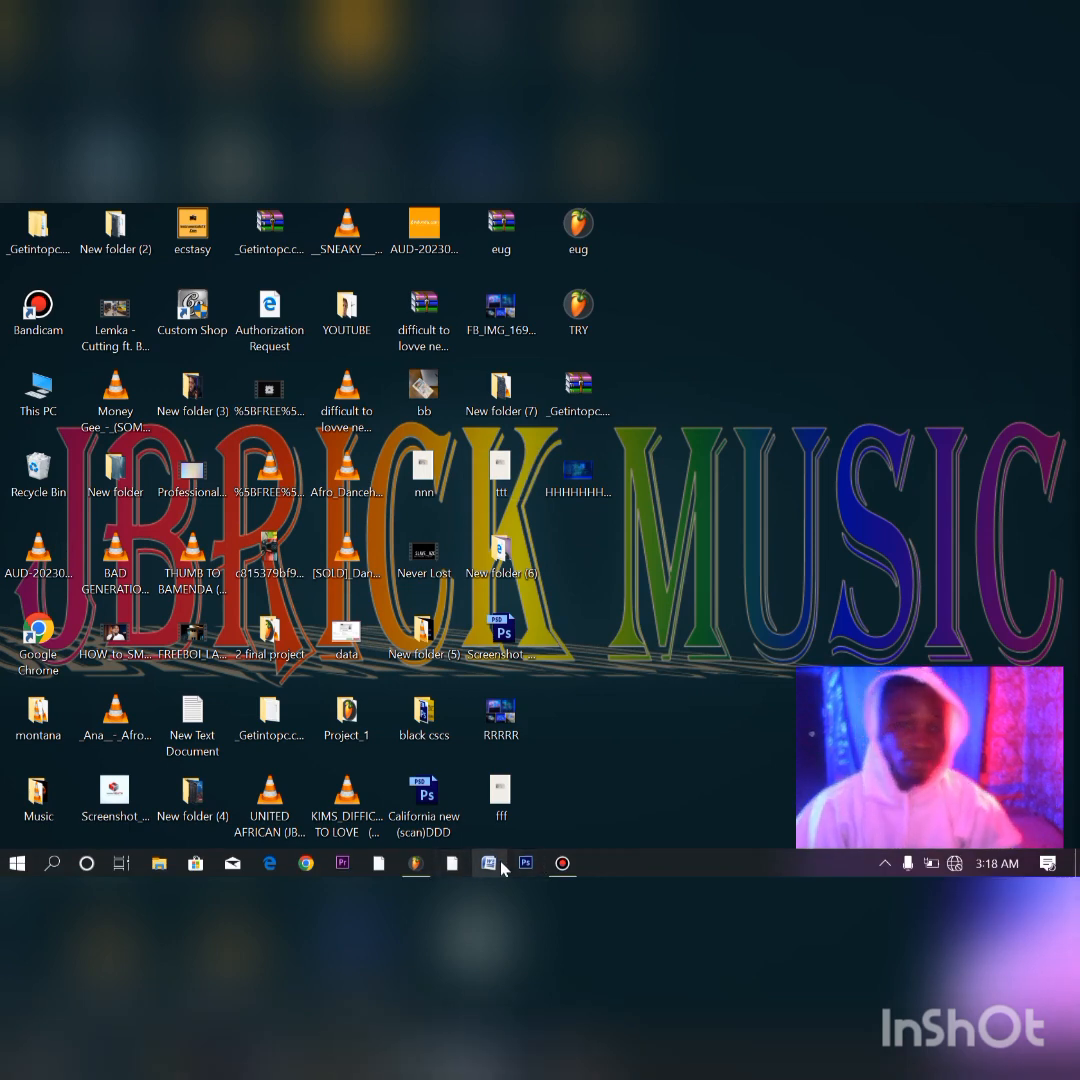